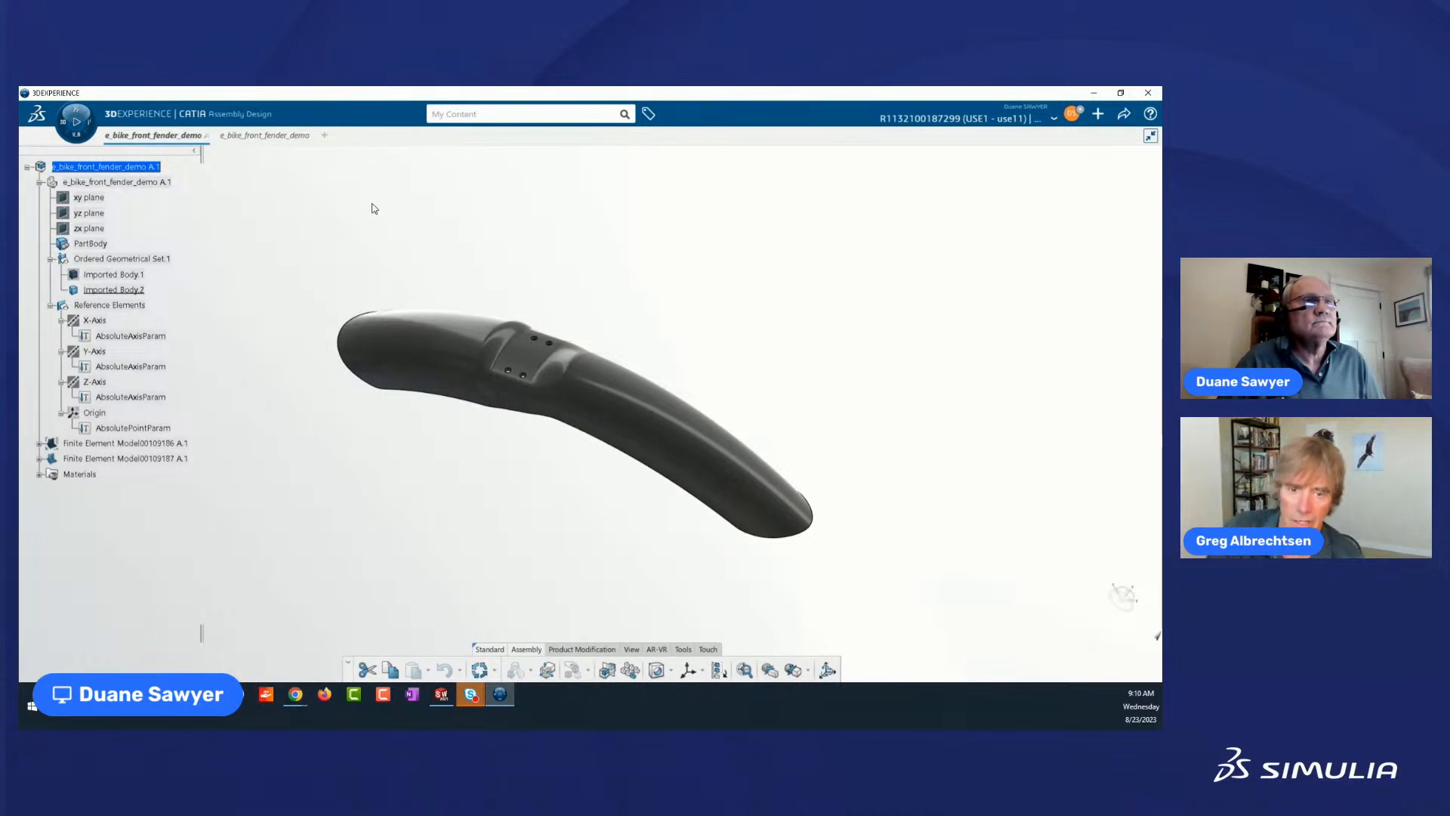
Start a Plastic Injection simulation of the fender and assign Ordered Geometrical Set.1 as a plastic contributing part.
click(73, 139)
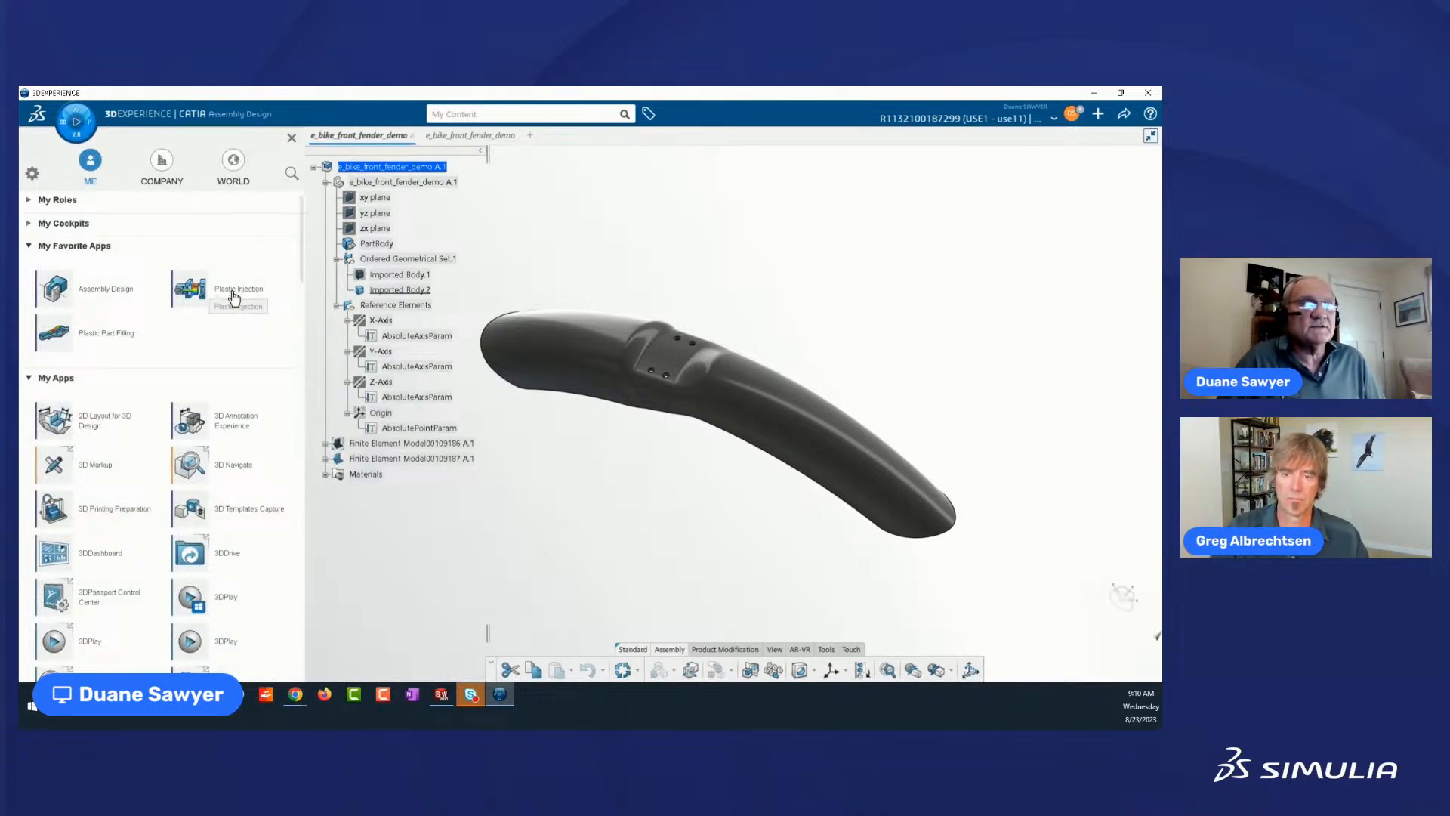
click(233, 298)
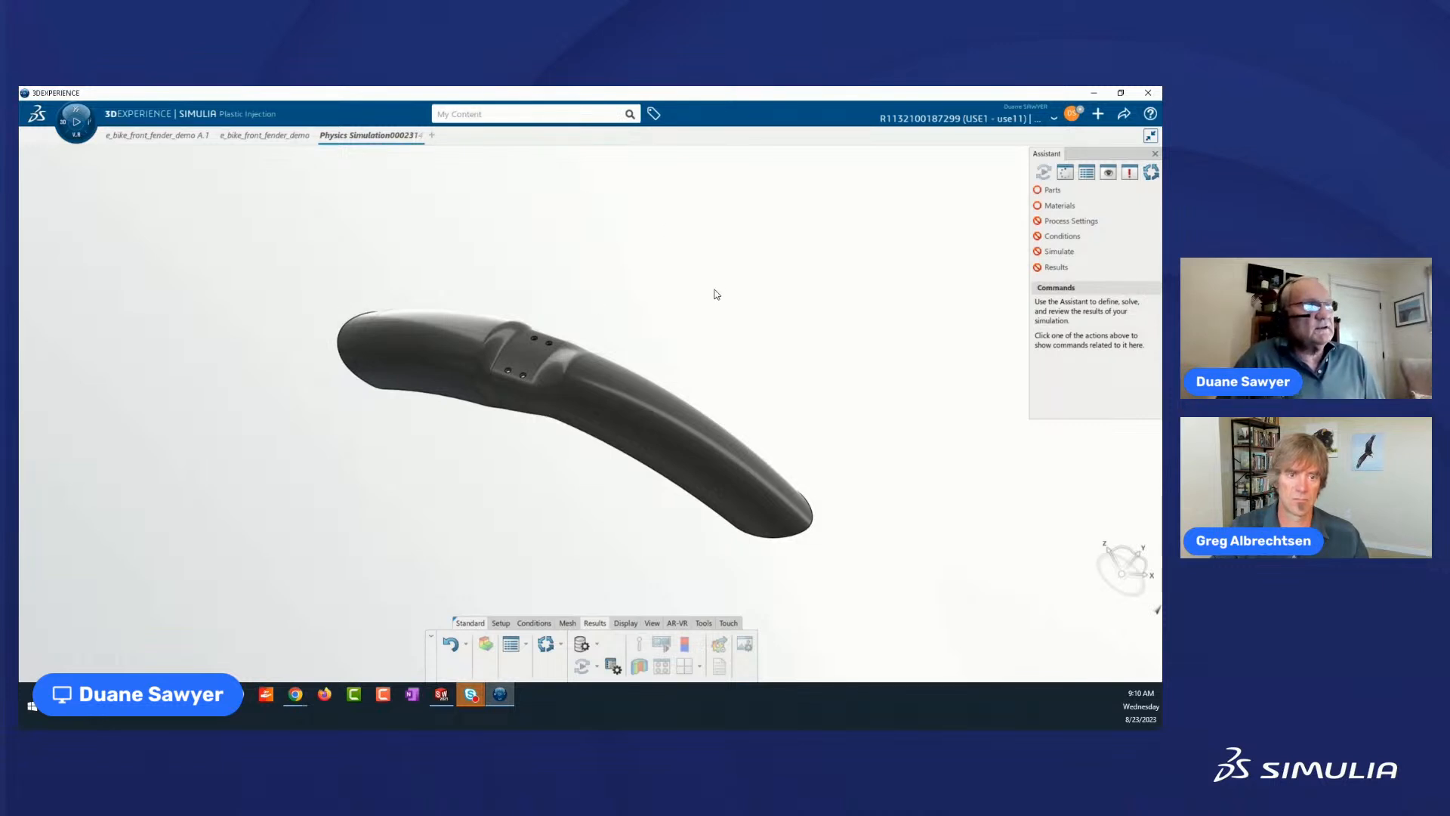
click(1059, 187)
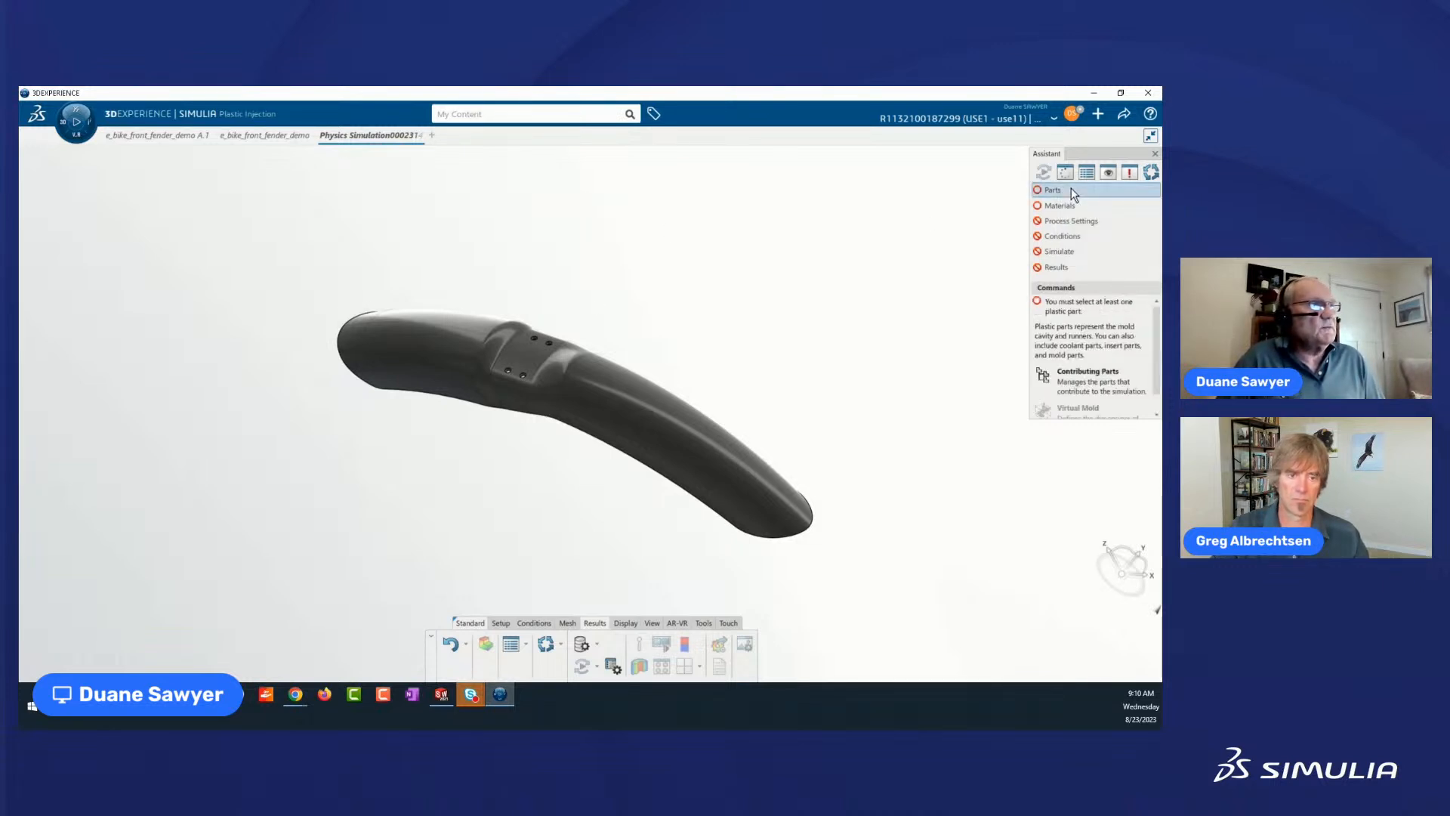
drag(1087, 422, 1088, 480)
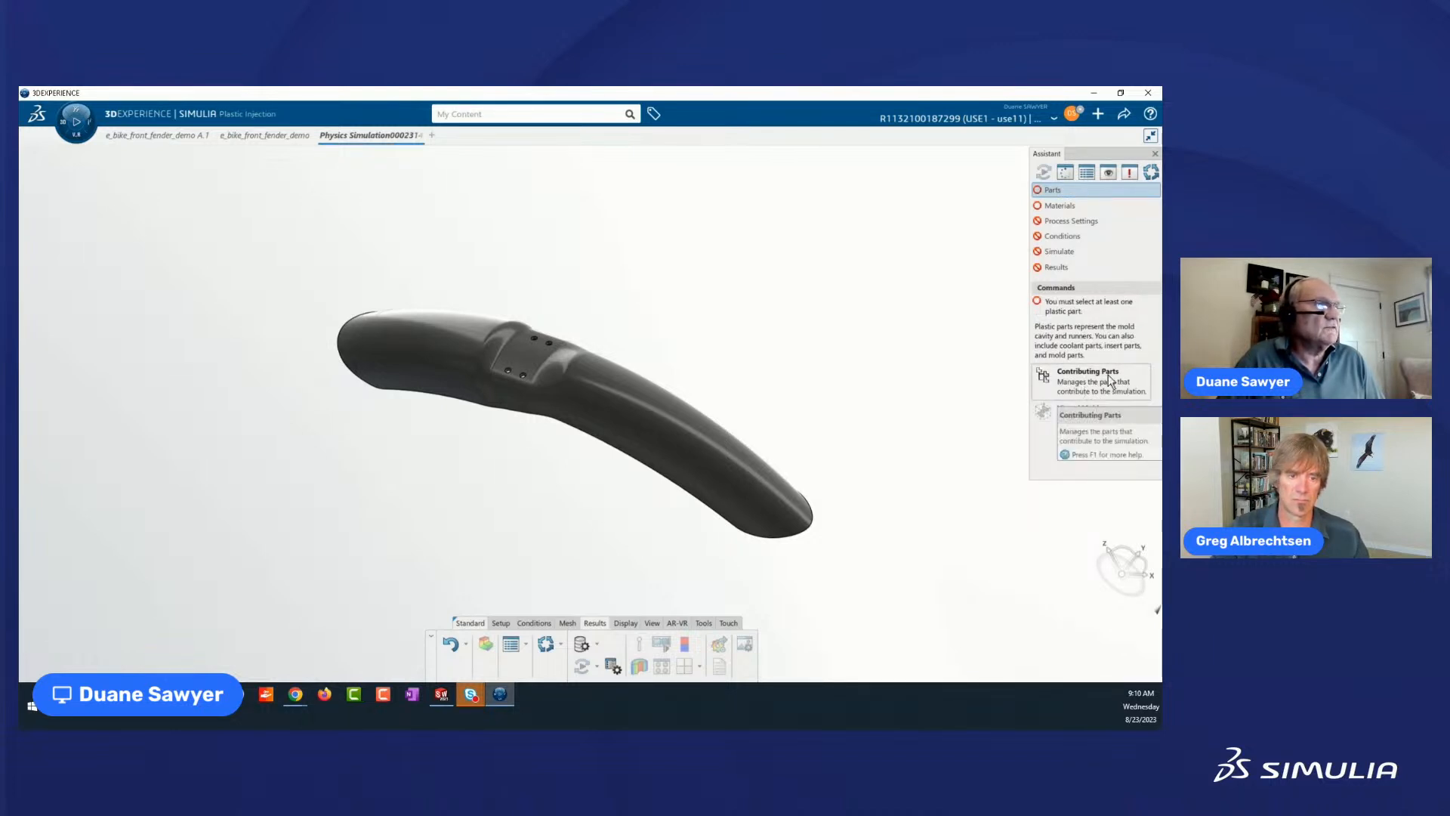
click(1063, 377)
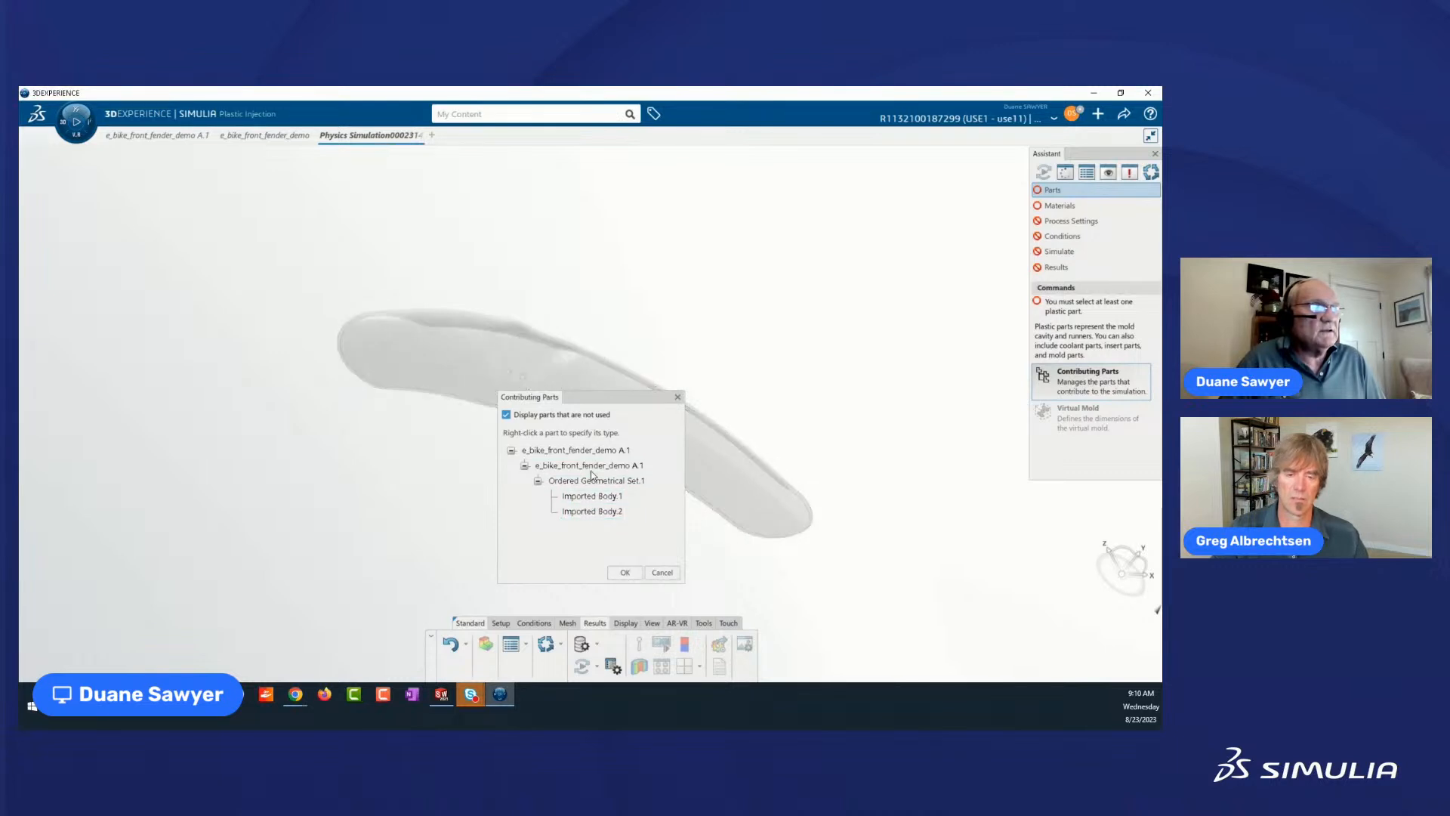
right_click(590, 485)
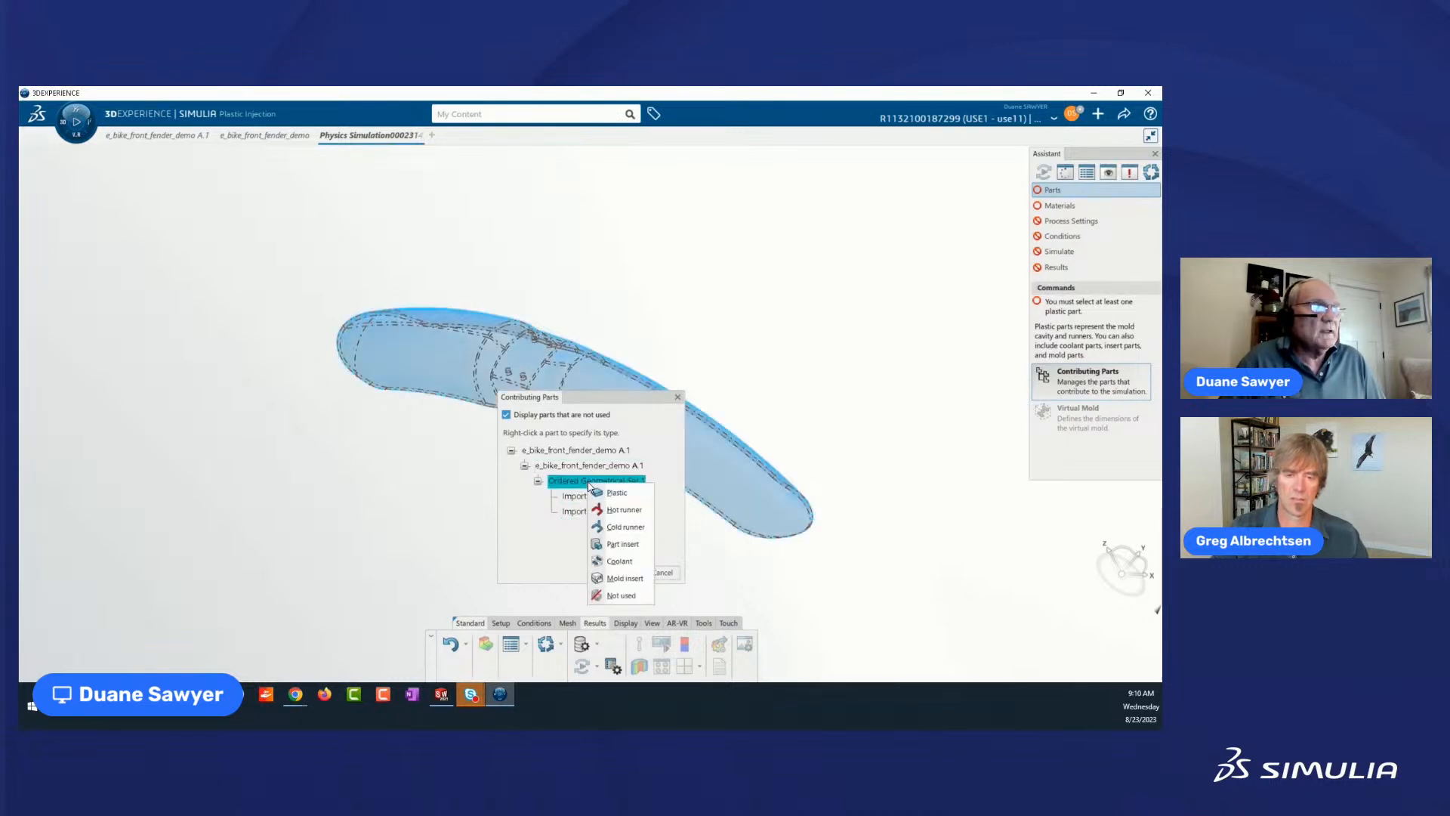
click(610, 493)
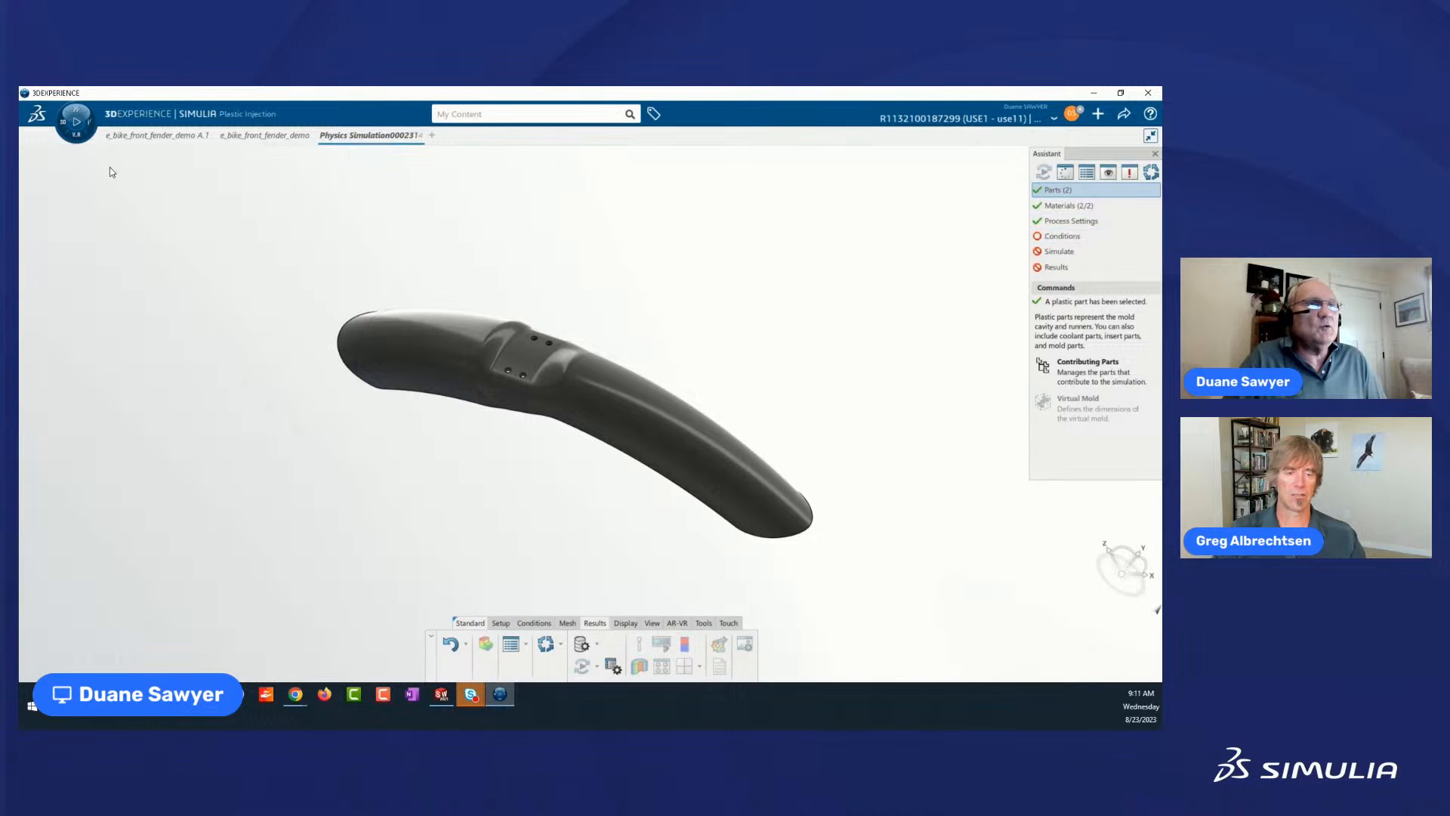
Open the Material Palette for the simulation and log in with the account password.
mouse_move(140, 141)
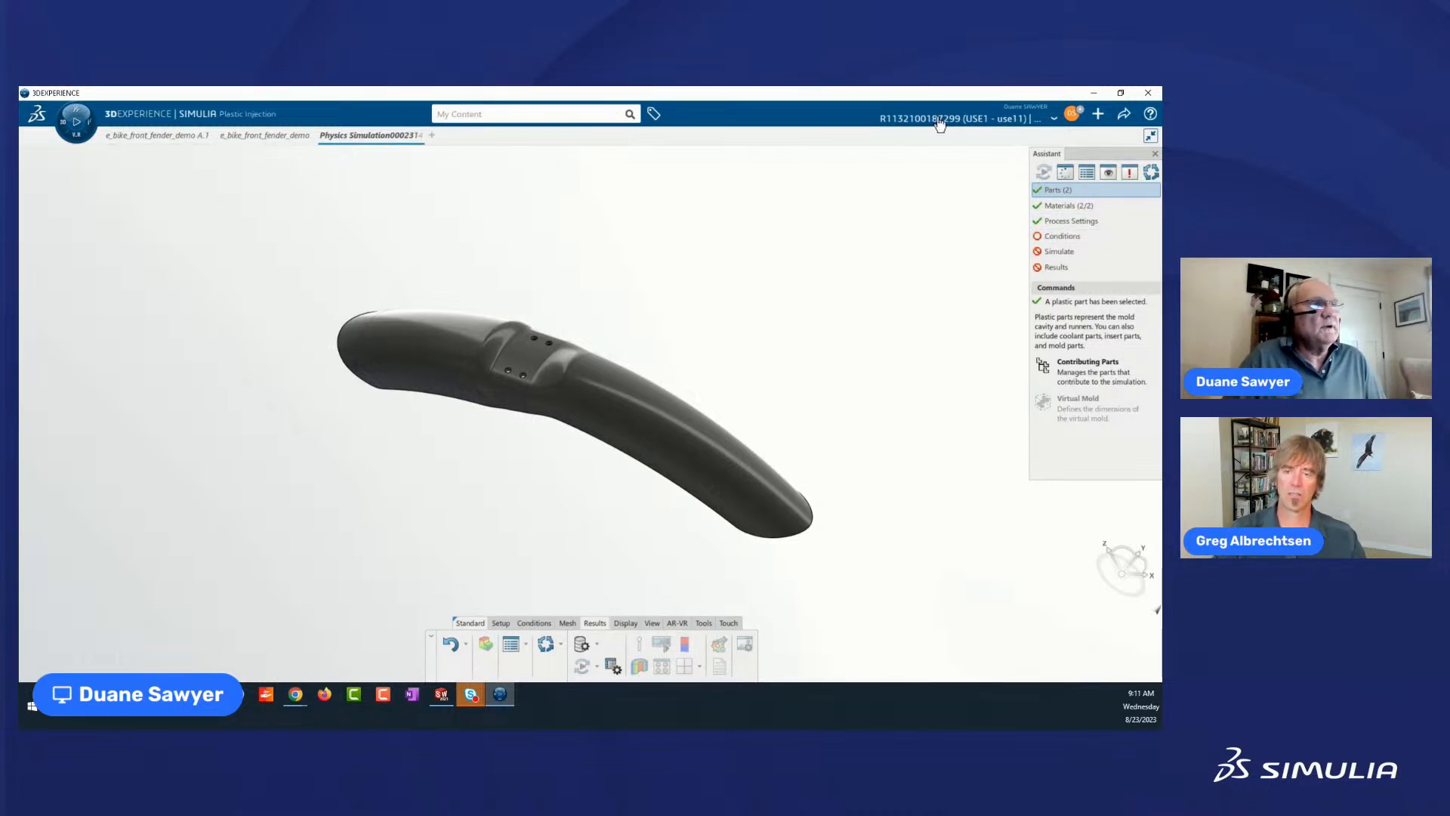
click(1087, 207)
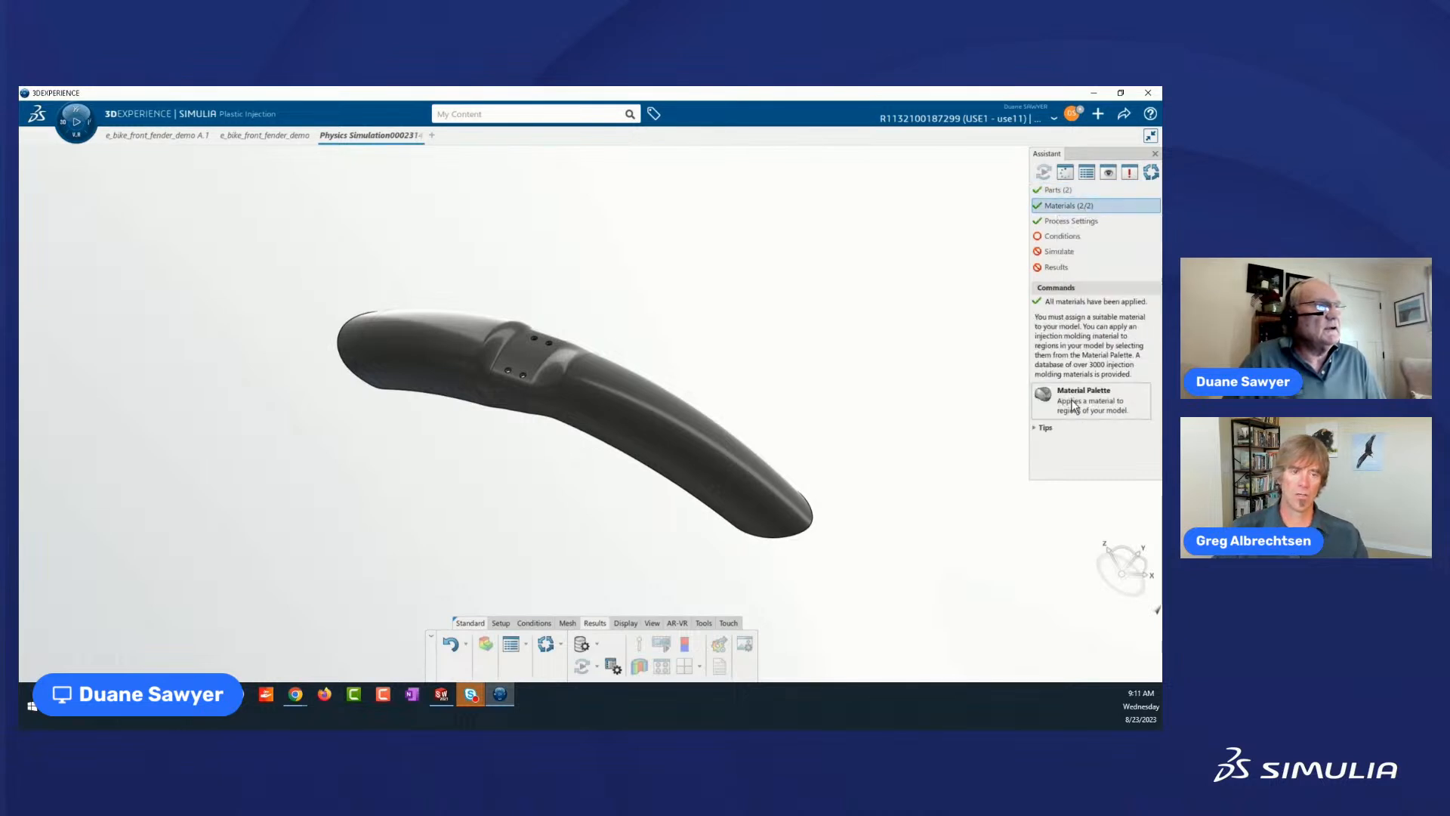
click(1073, 399)
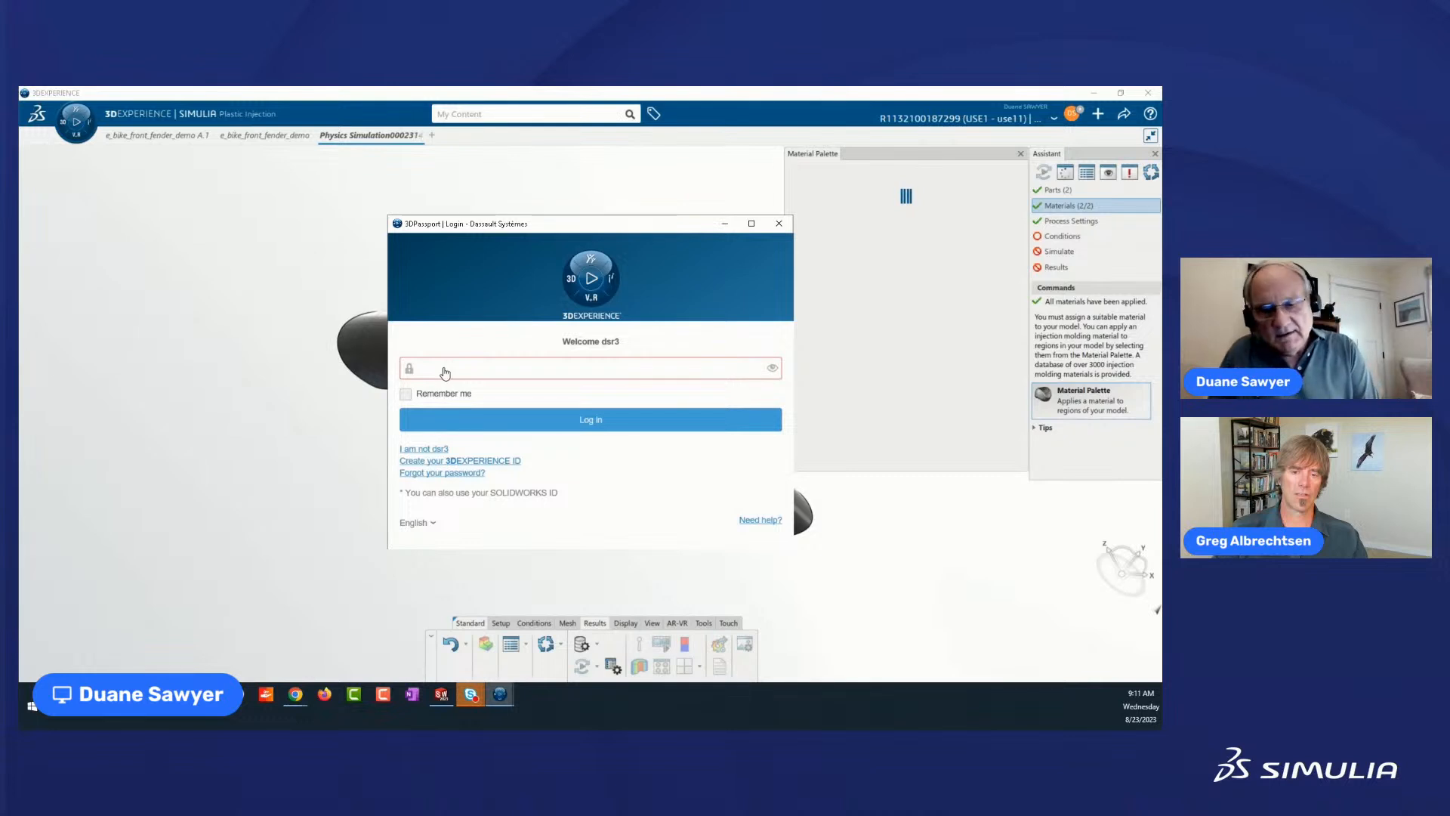
text(••)
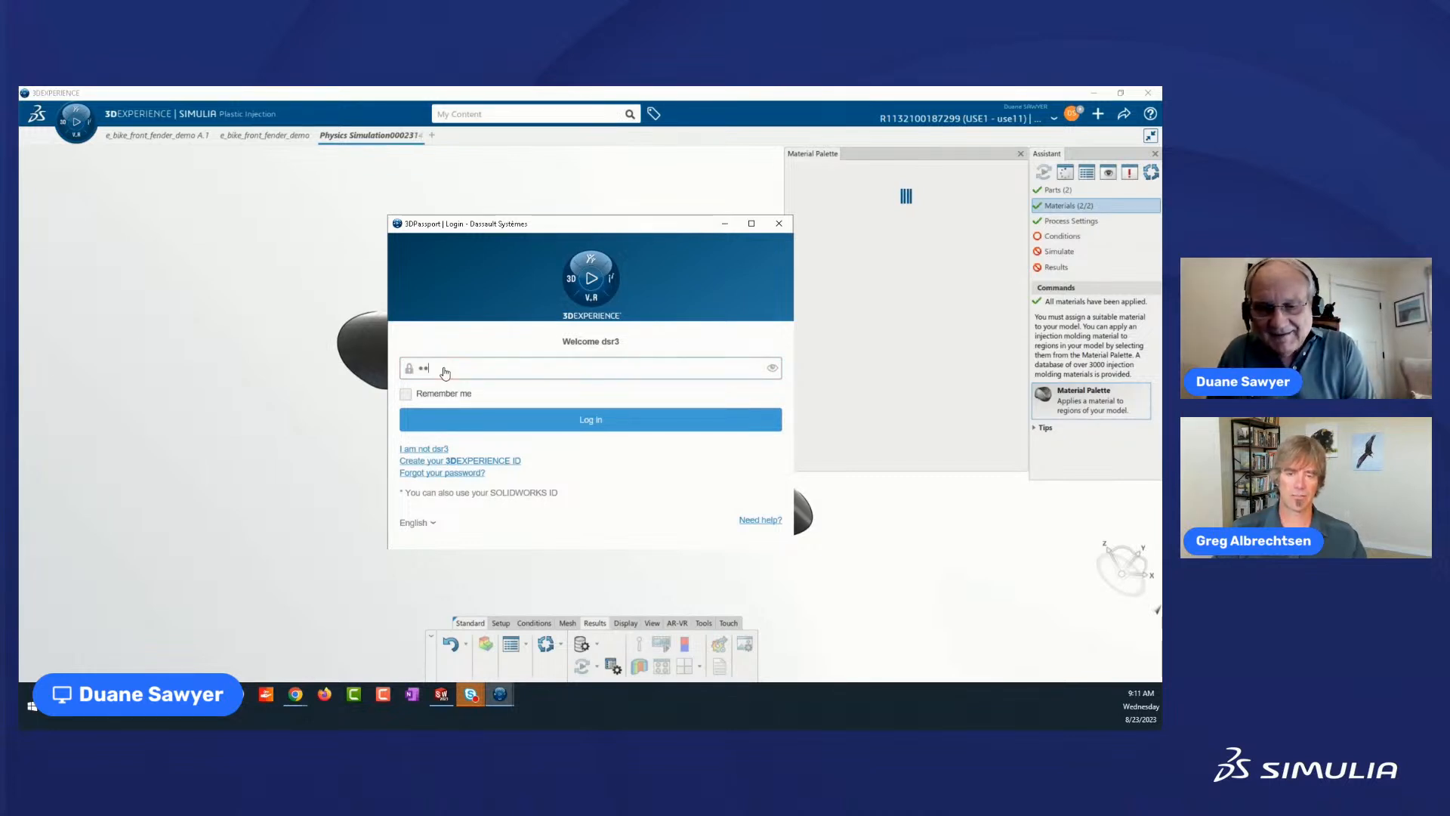
text(•••)
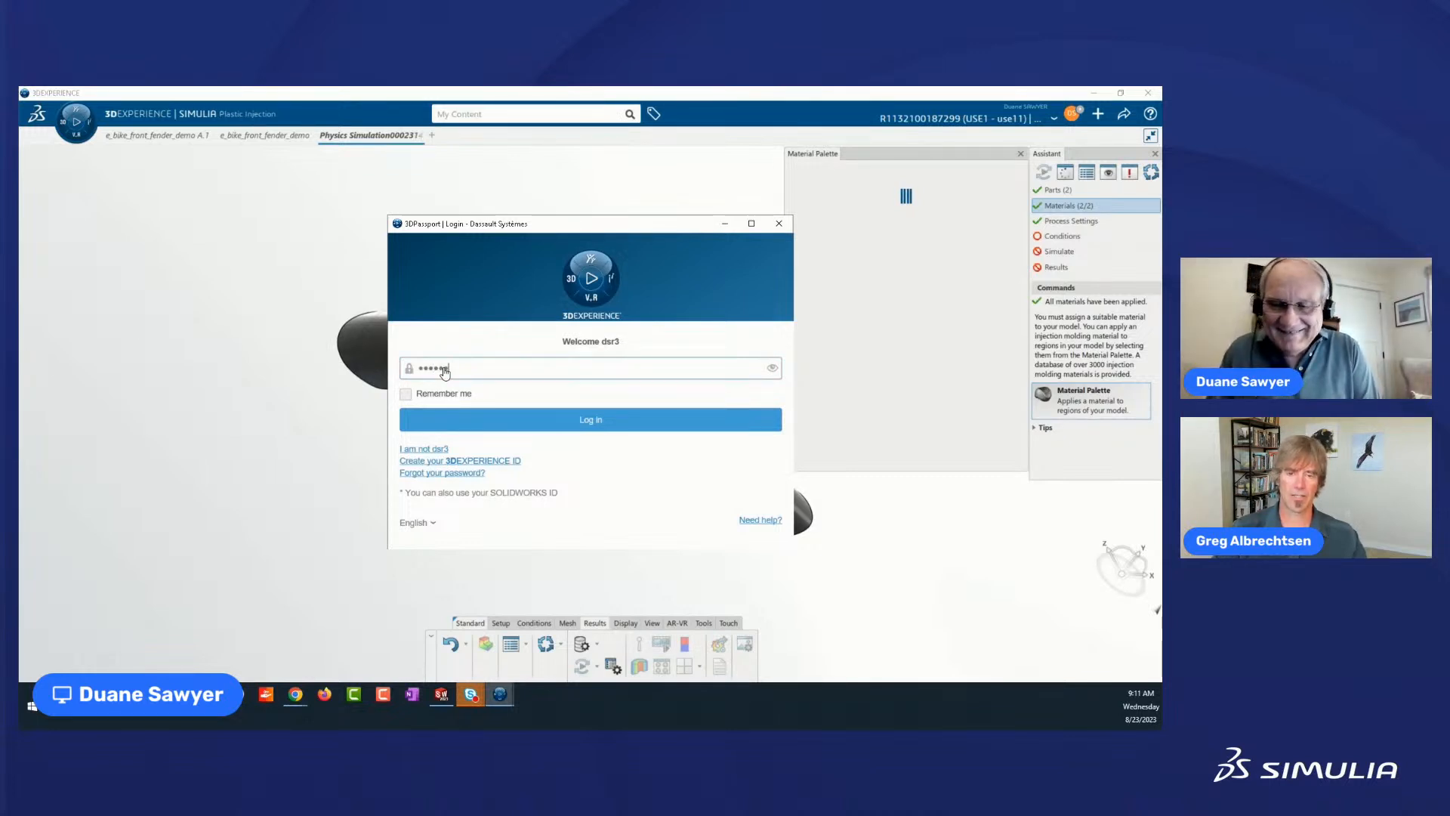
text(••)
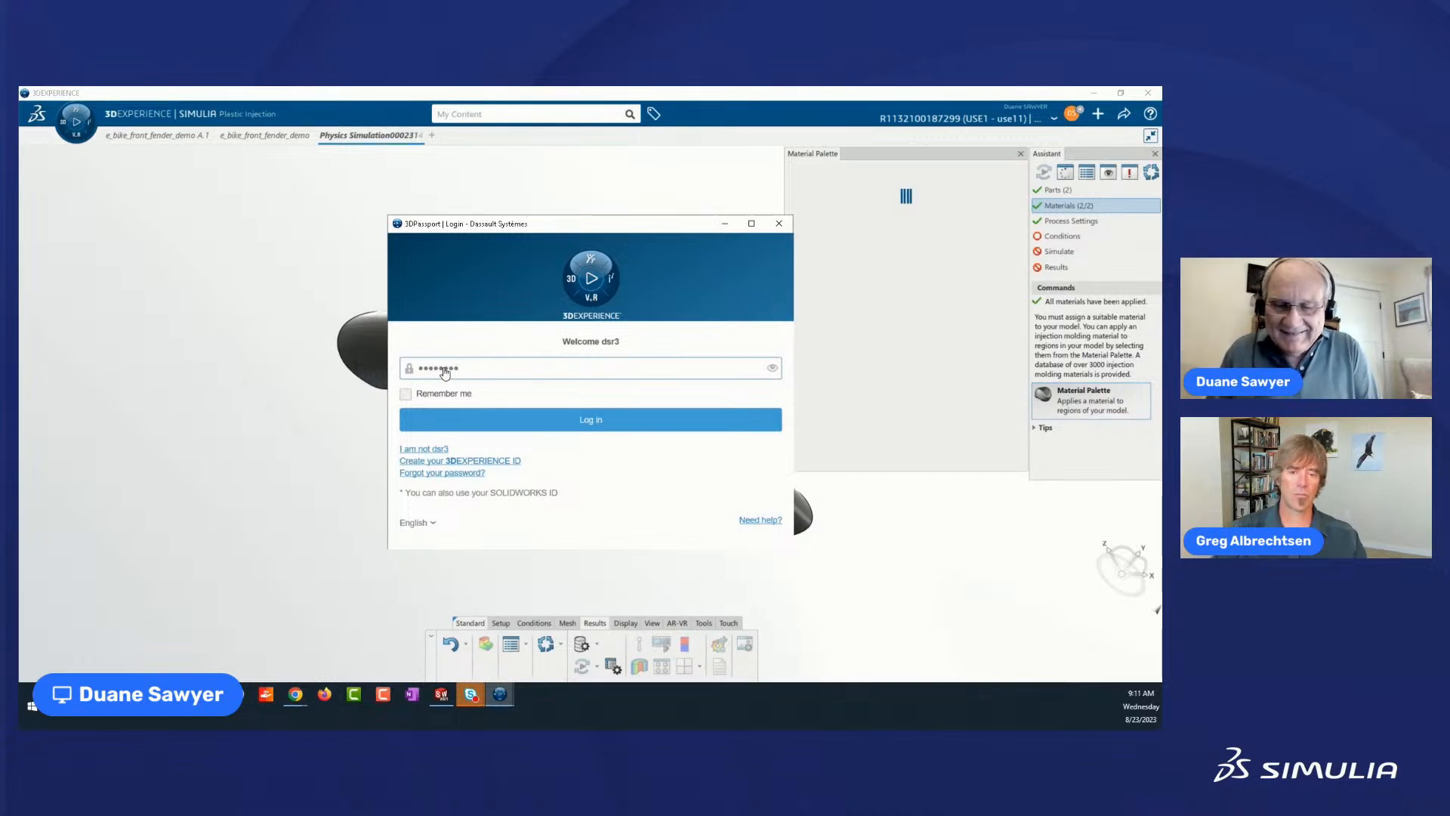
text(••)
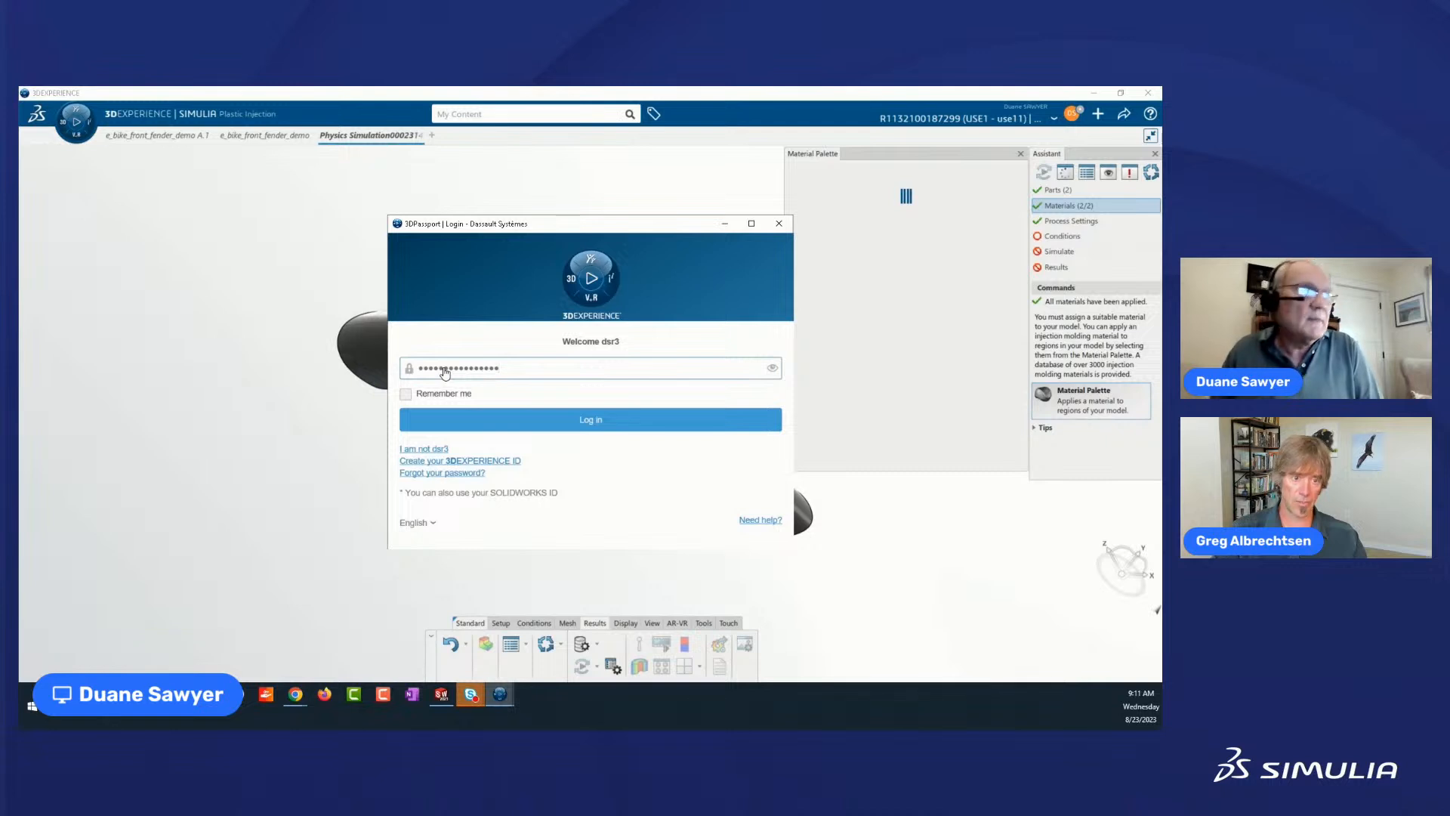
key(Return)
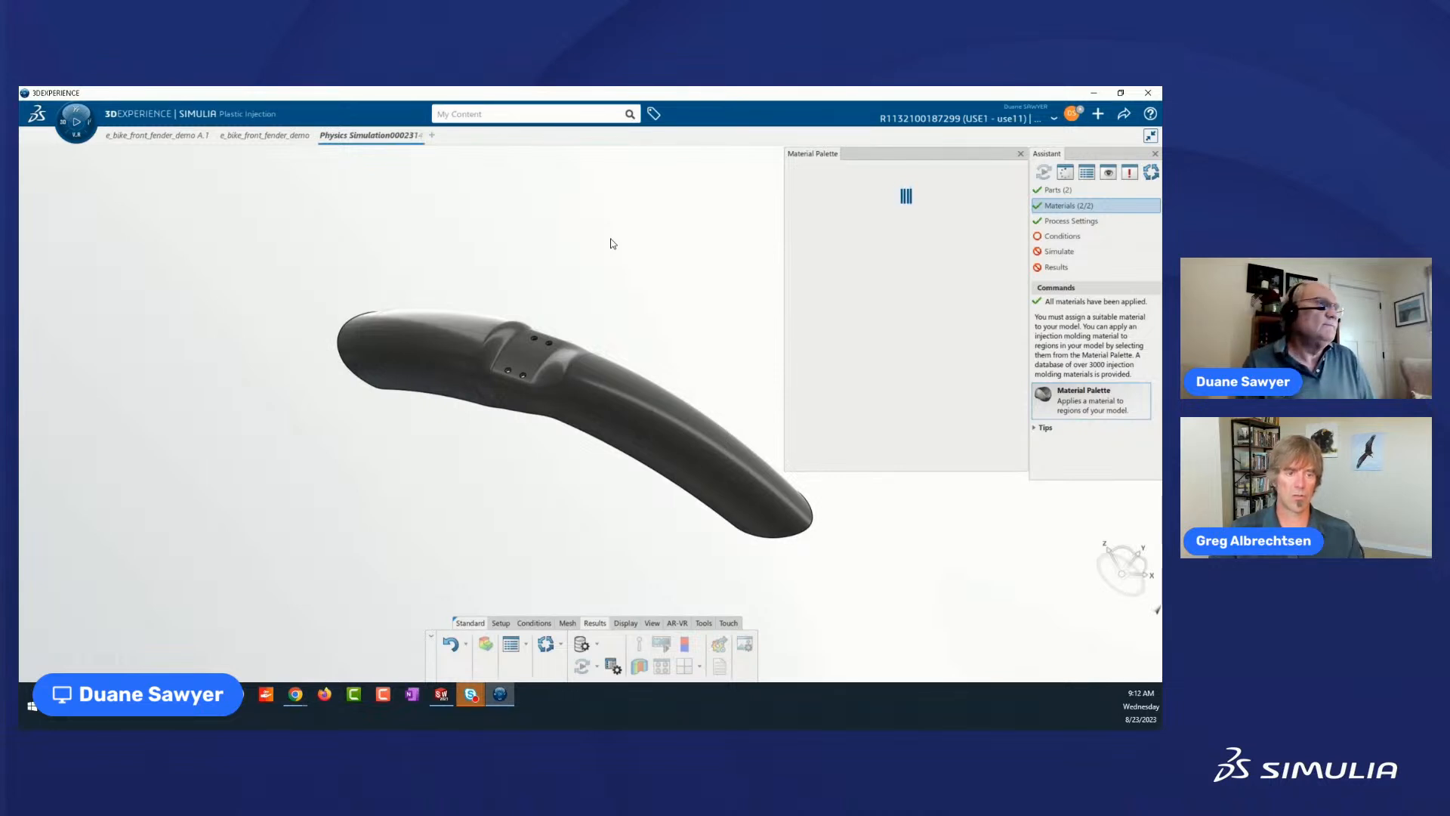
Reopen the Material Palette and list all materials to browse the Core Material plastics families.
click(1021, 155)
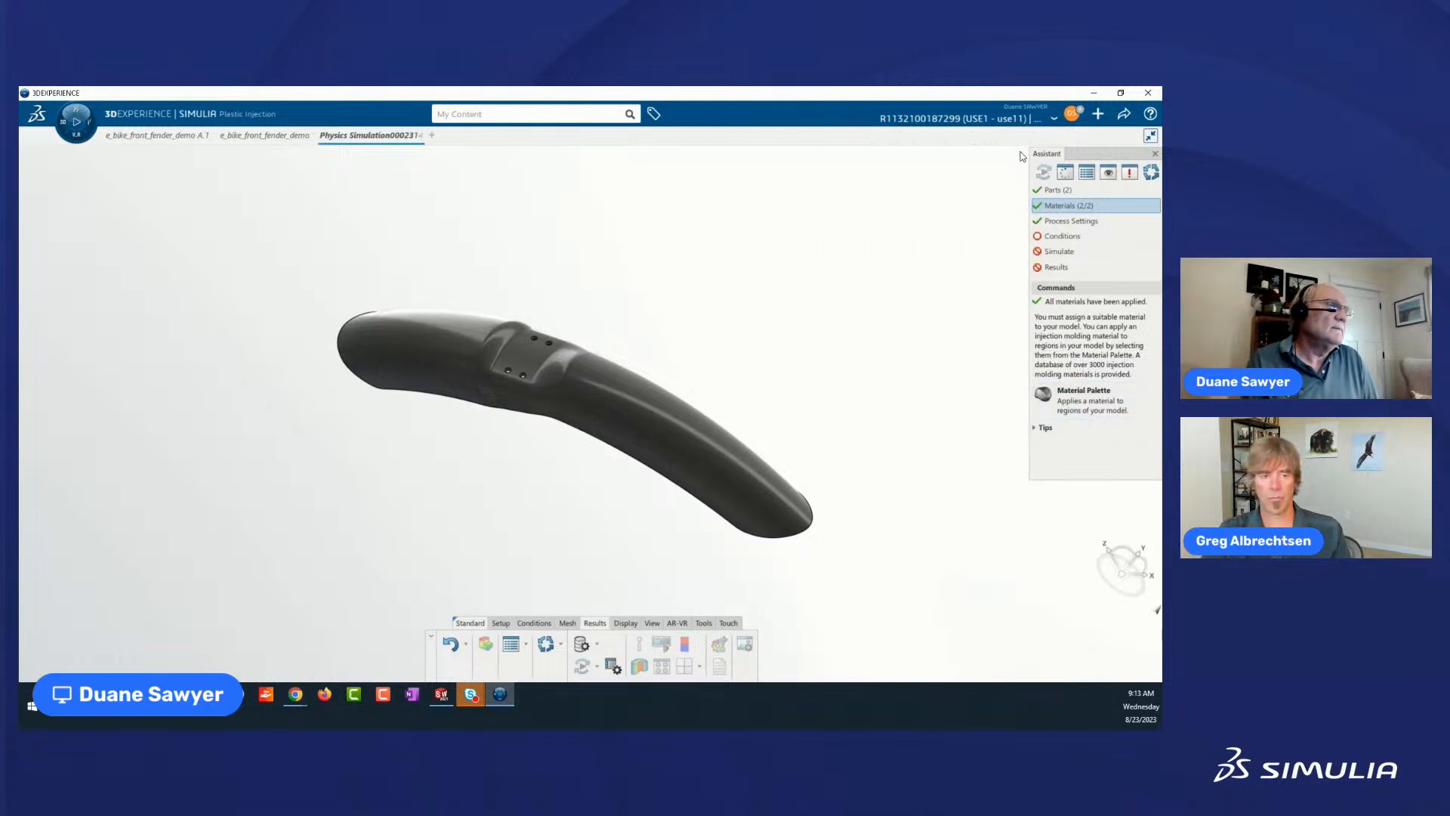
click(1079, 395)
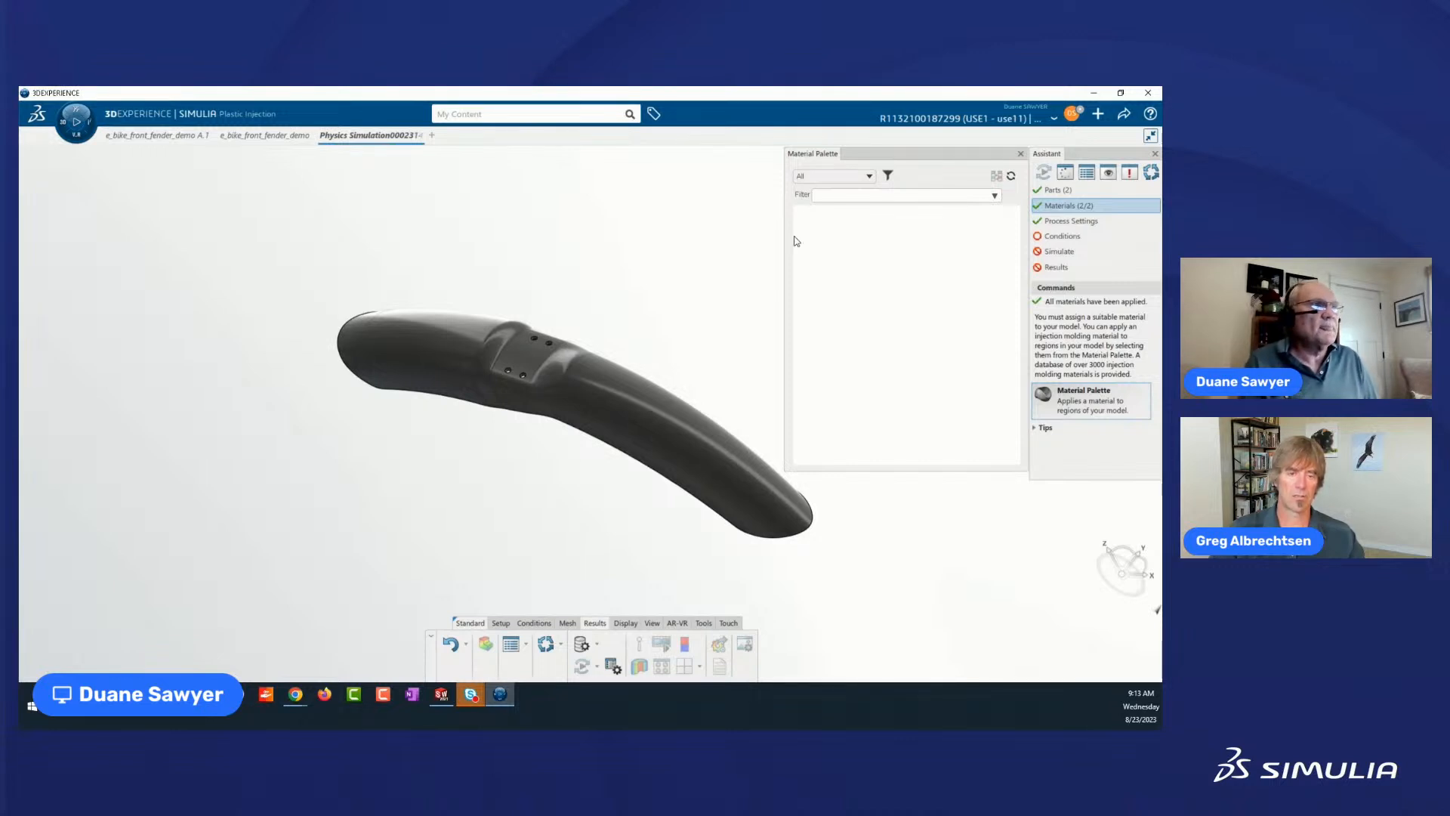
click(873, 178)
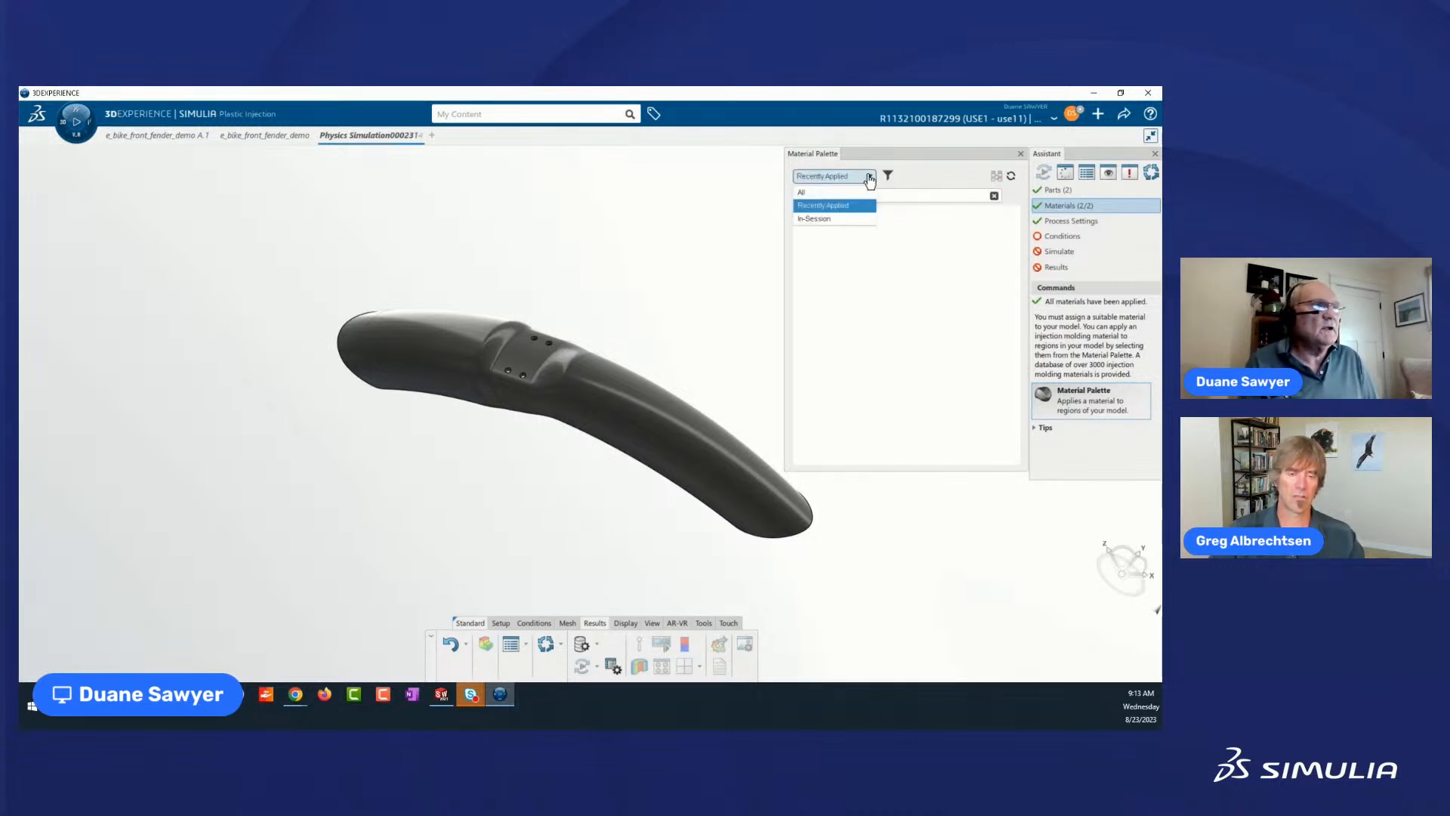
click(814, 192)
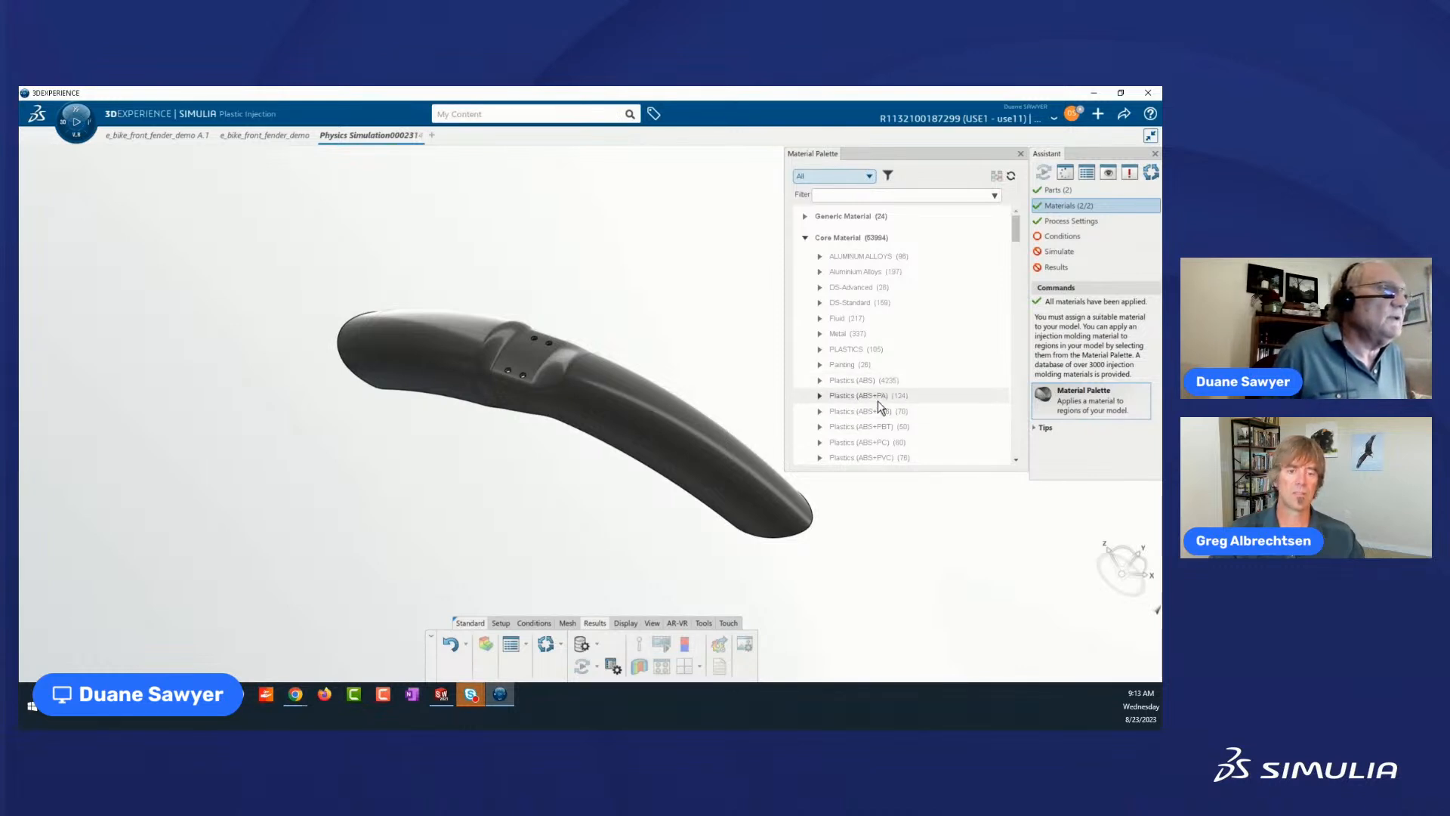
scroll(878, 398, down, 5)
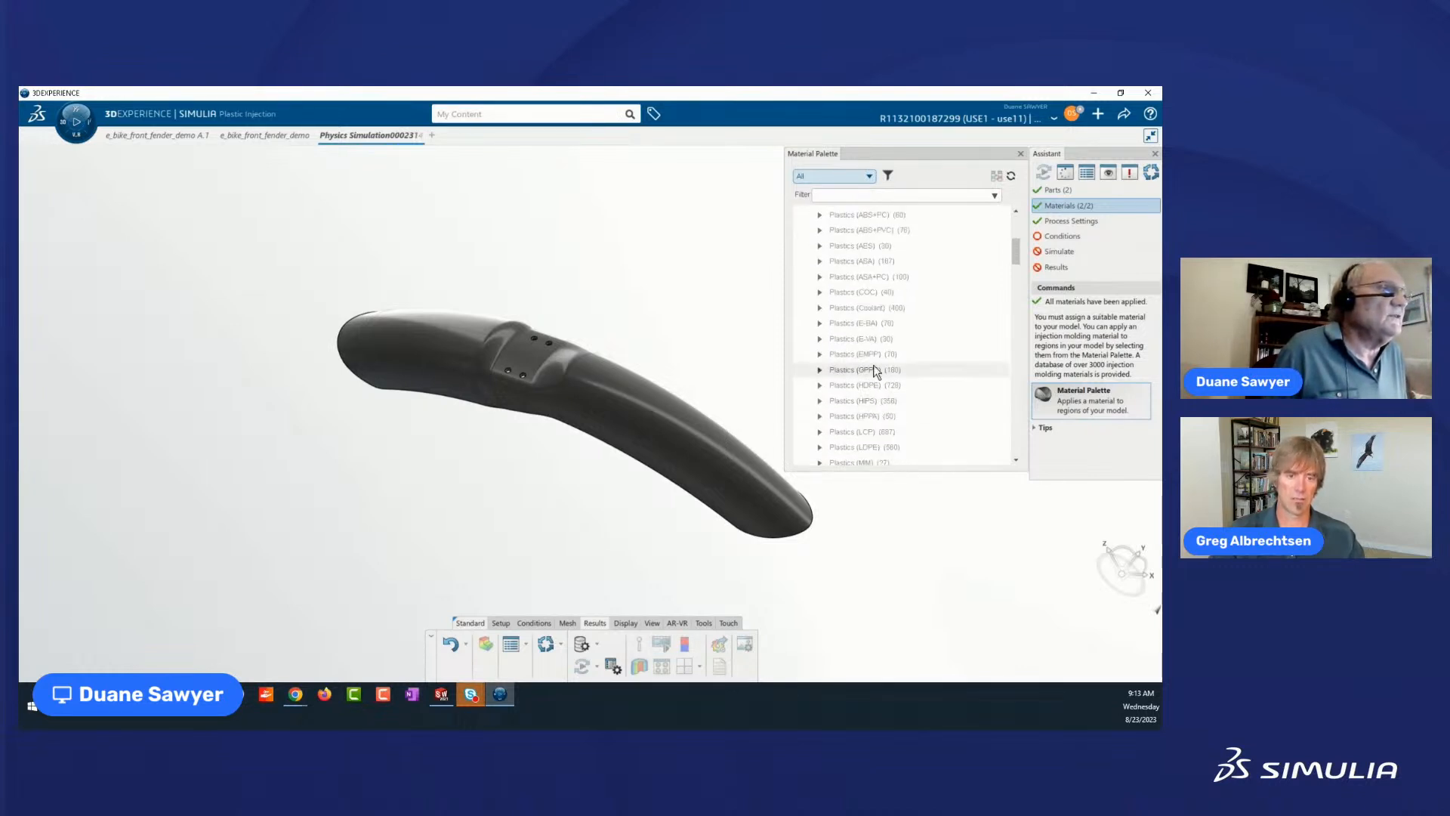
scroll(874, 369, down, 3)
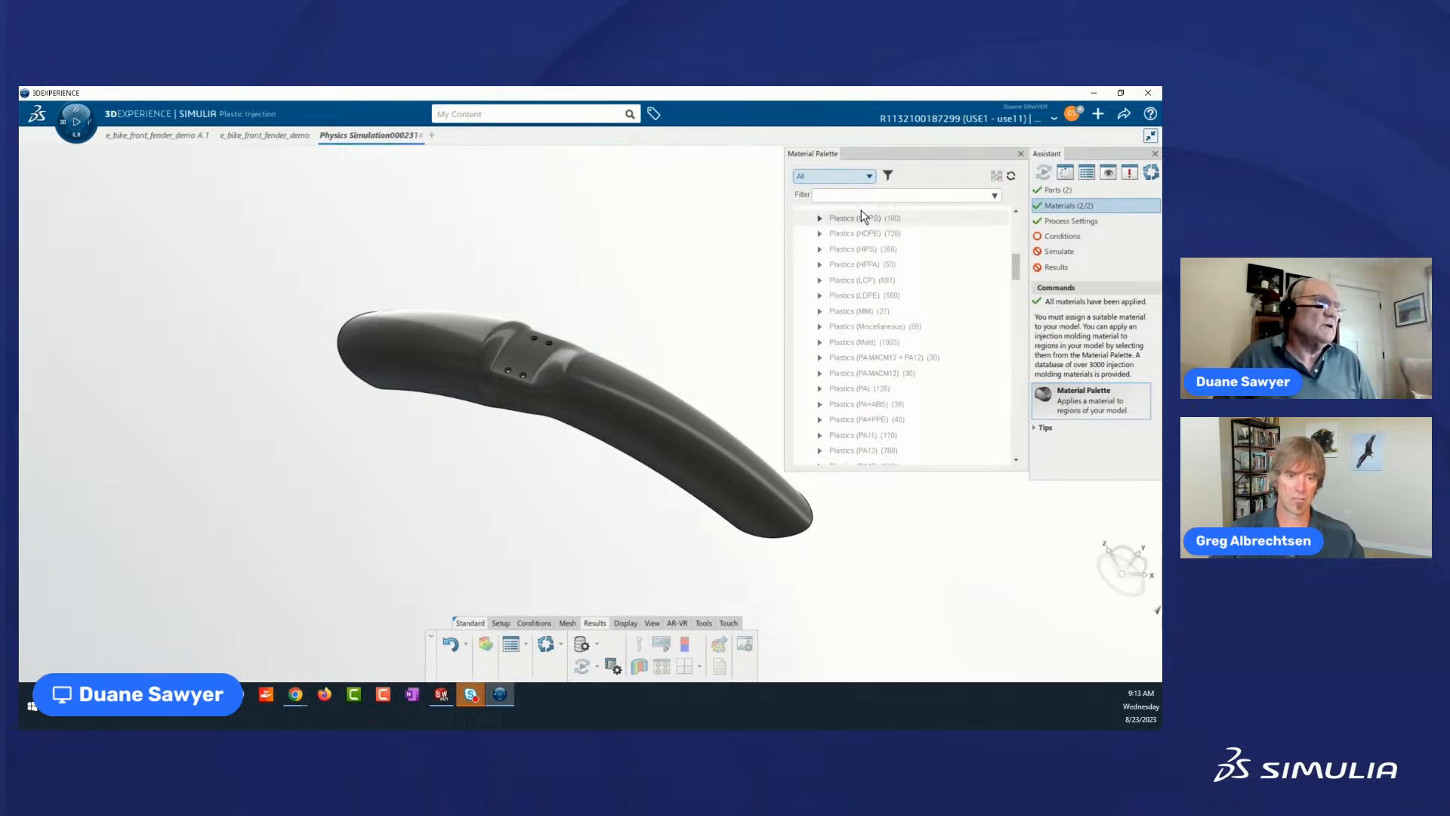
Check the Recently Applied and In-Session material lists and return the Material Palette to All.
click(867, 179)
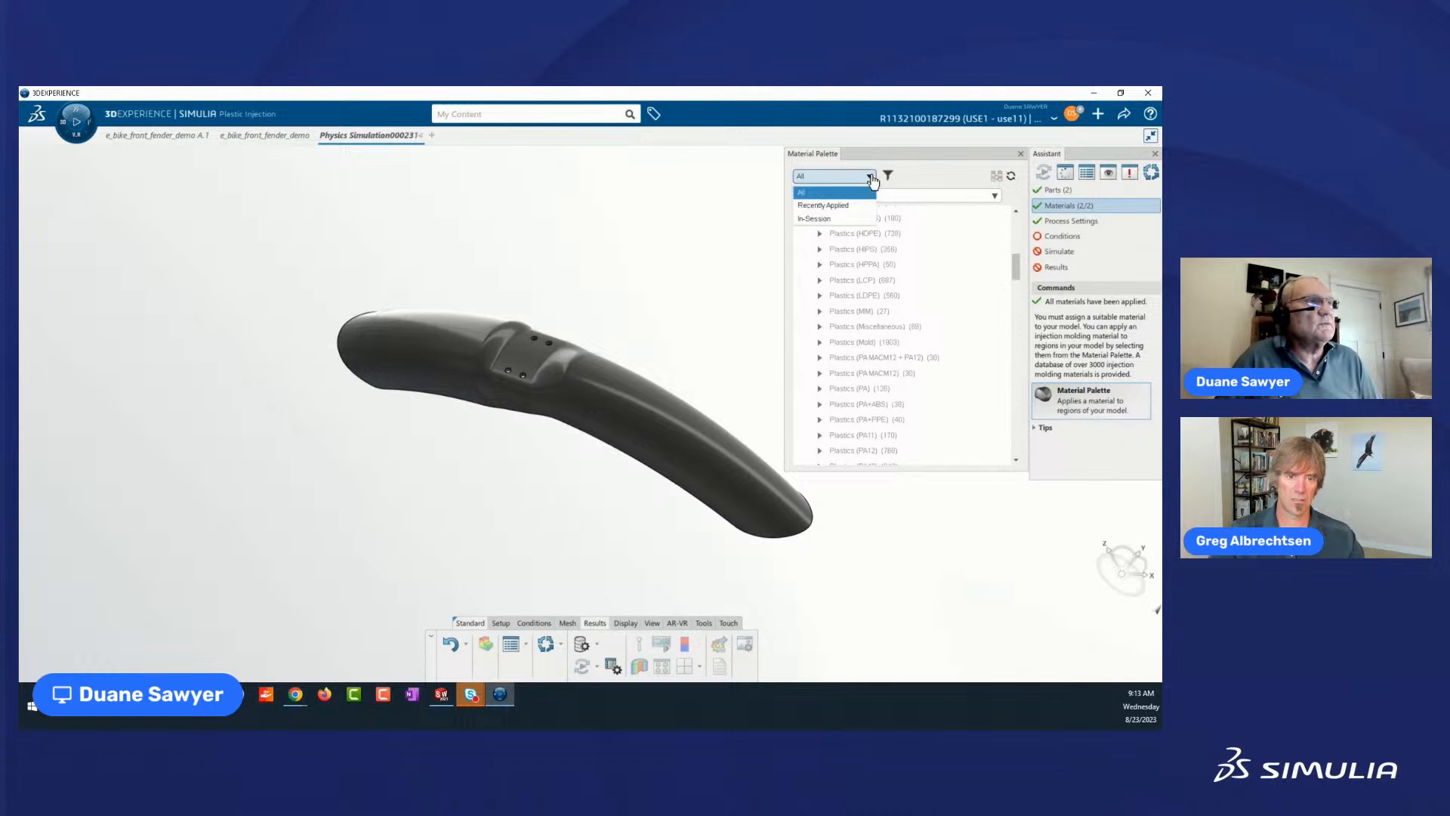
click(837, 205)
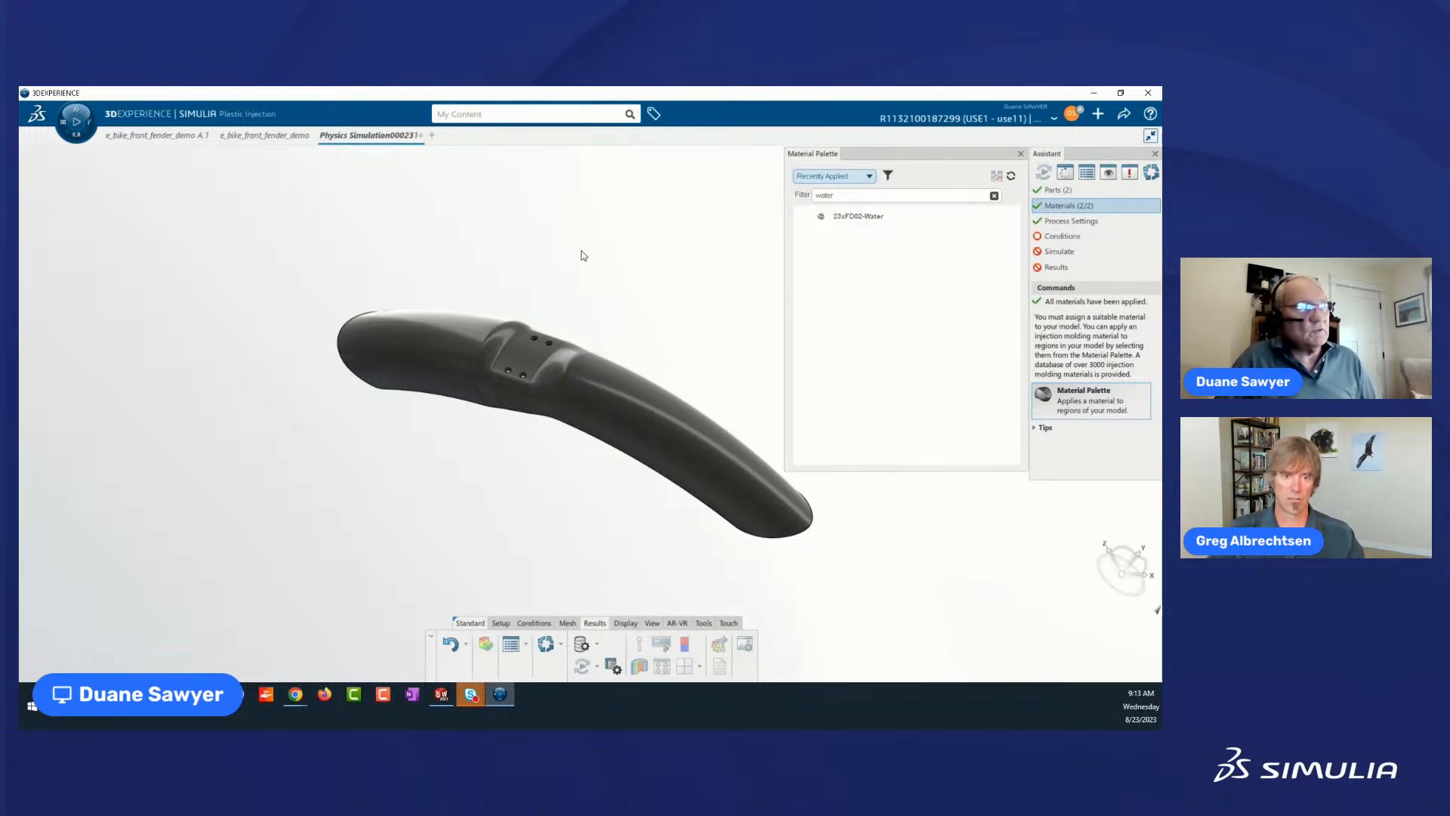
click(870, 177)
click(822, 215)
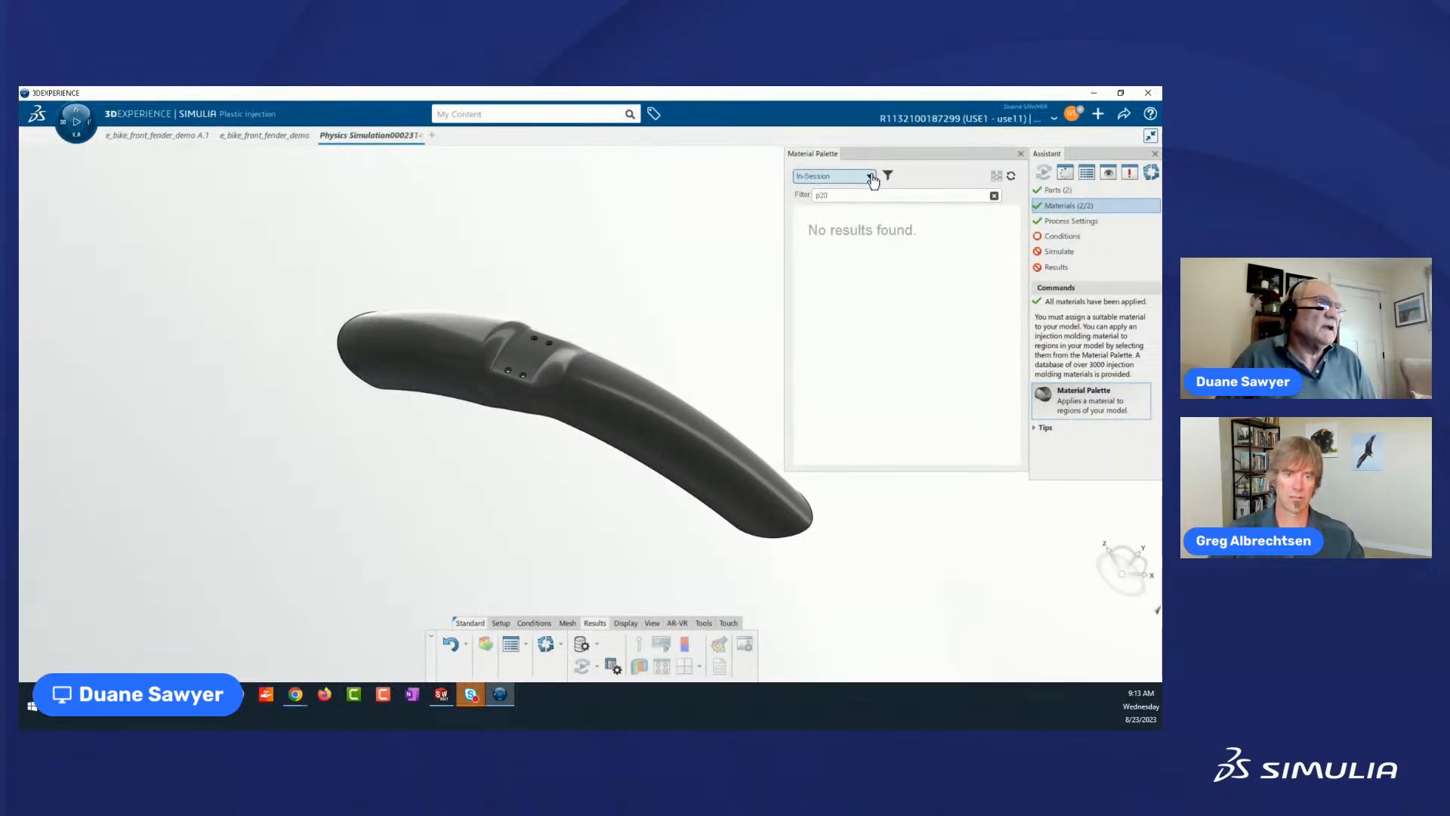
double_click(848, 195)
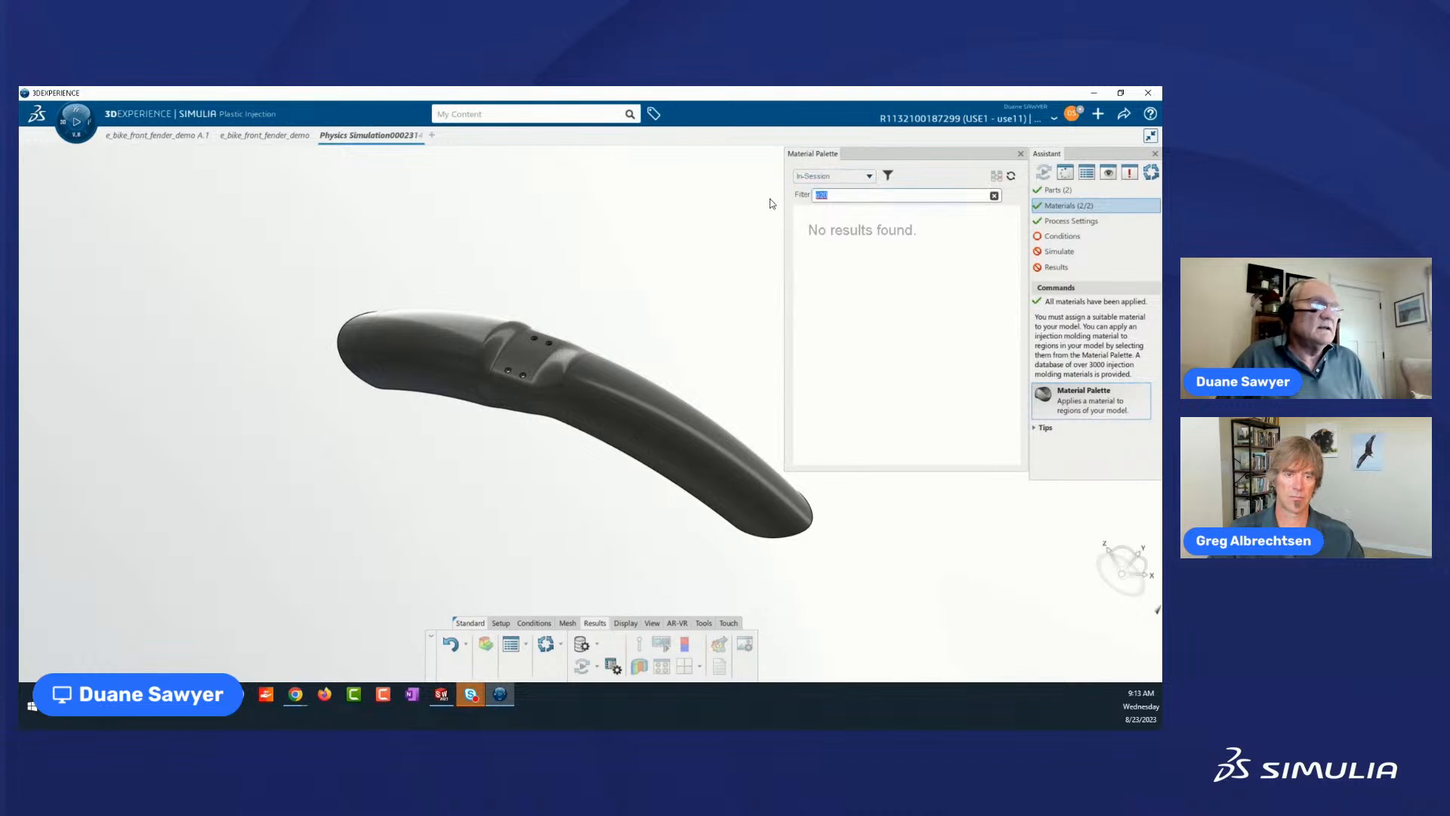
click(864, 176)
click(809, 193)
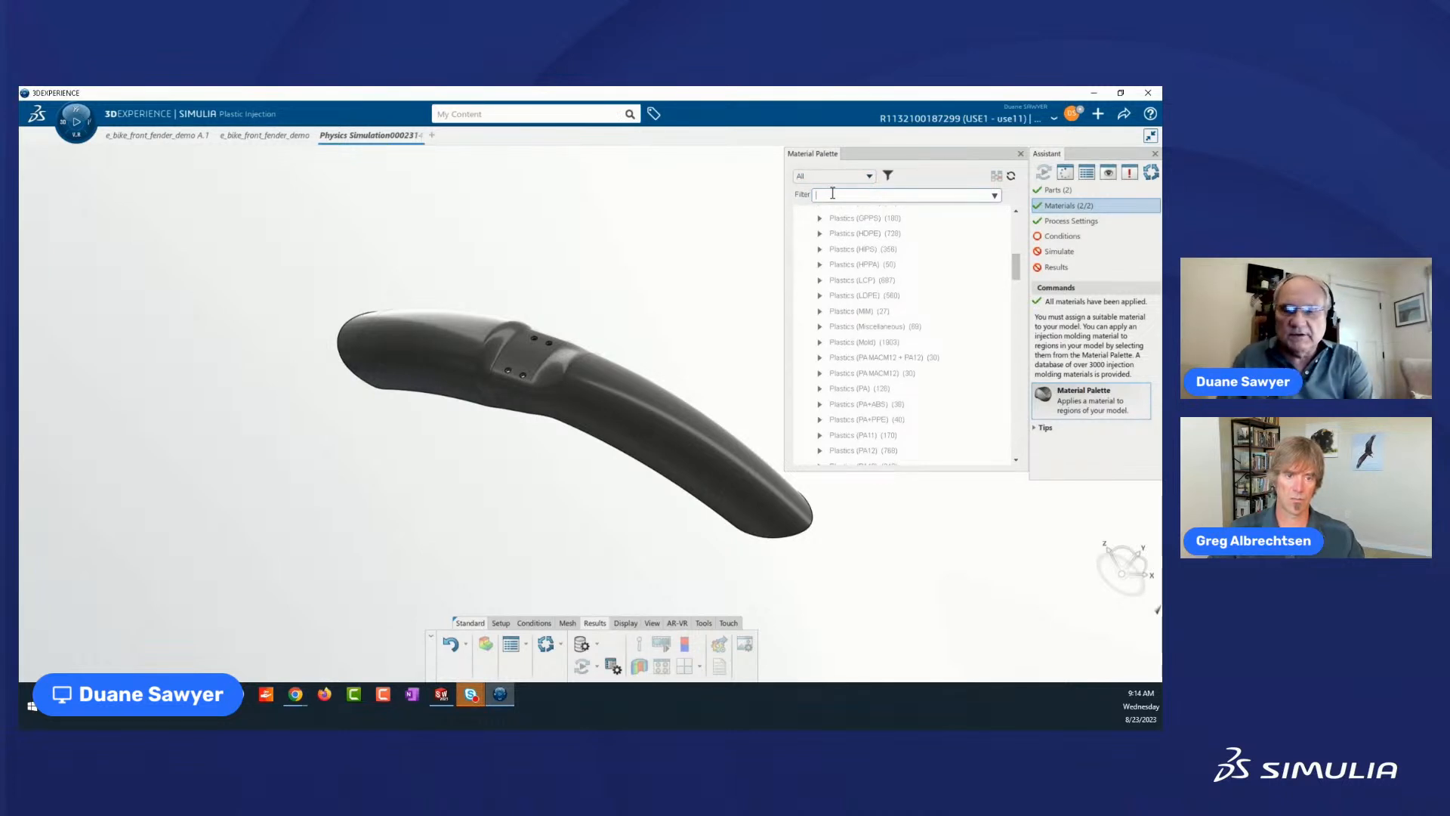
Filter all the materials by the name "generic".
text(d)
text(eneric)
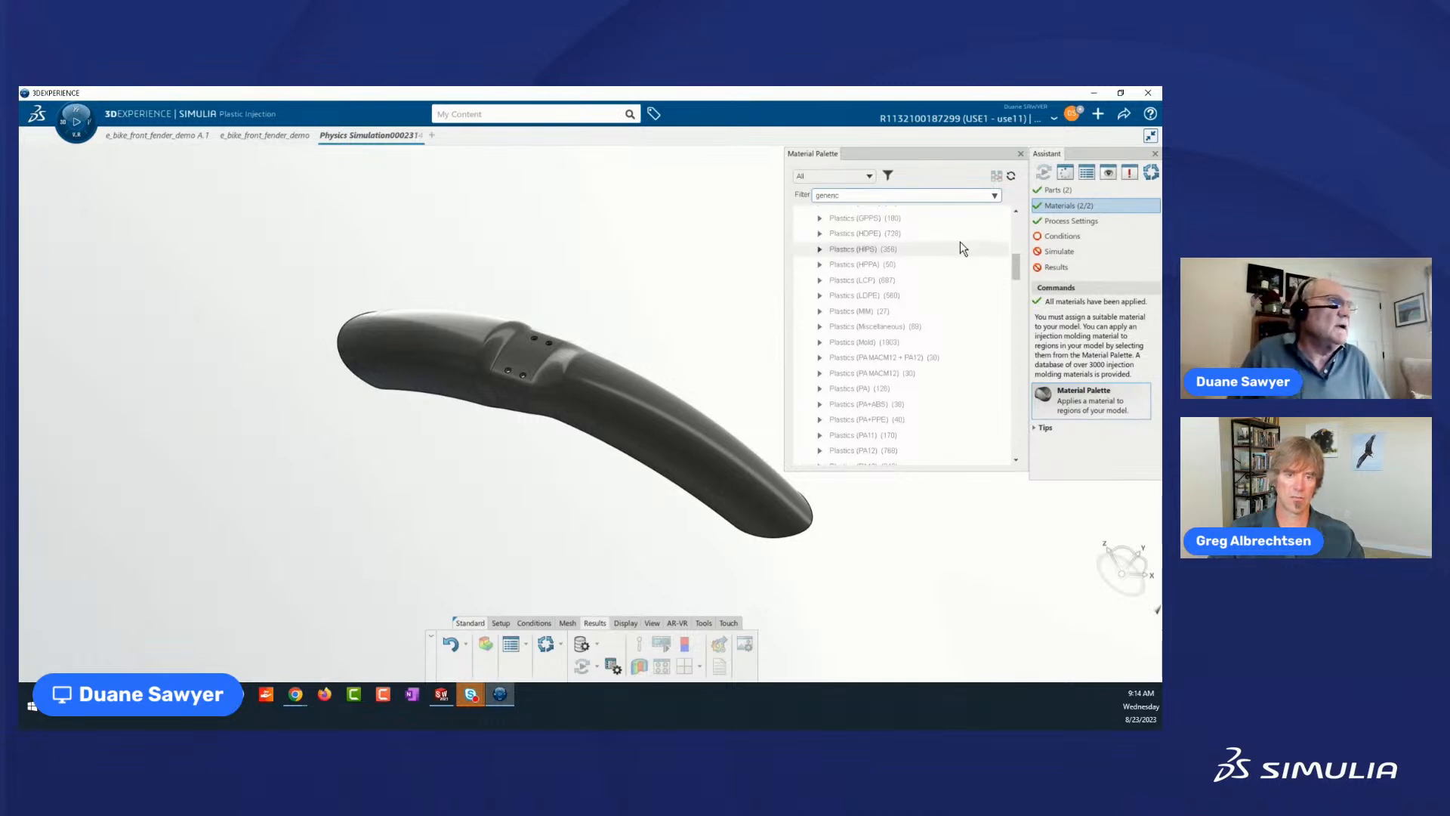
click(995, 198)
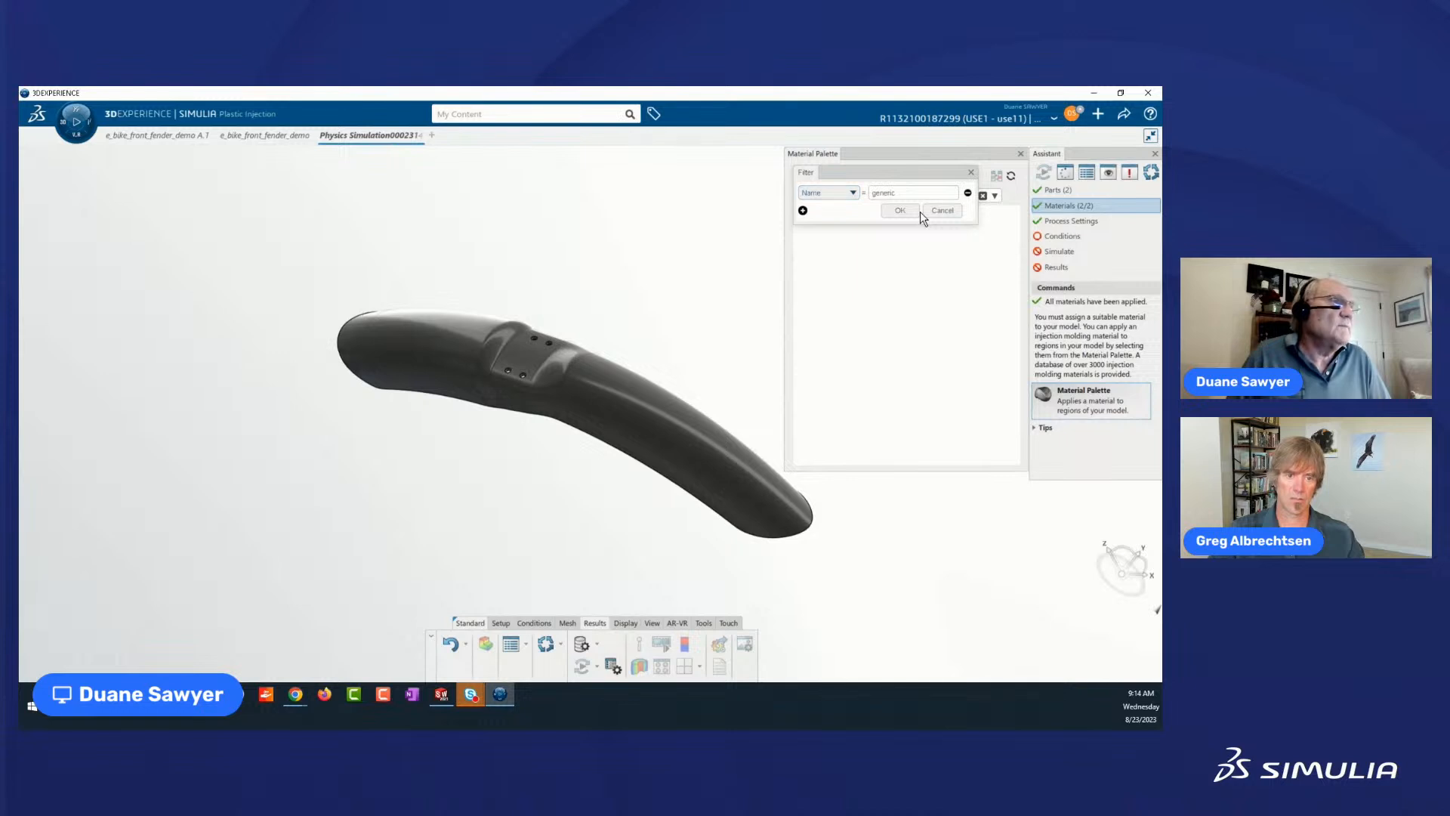
click(895, 211)
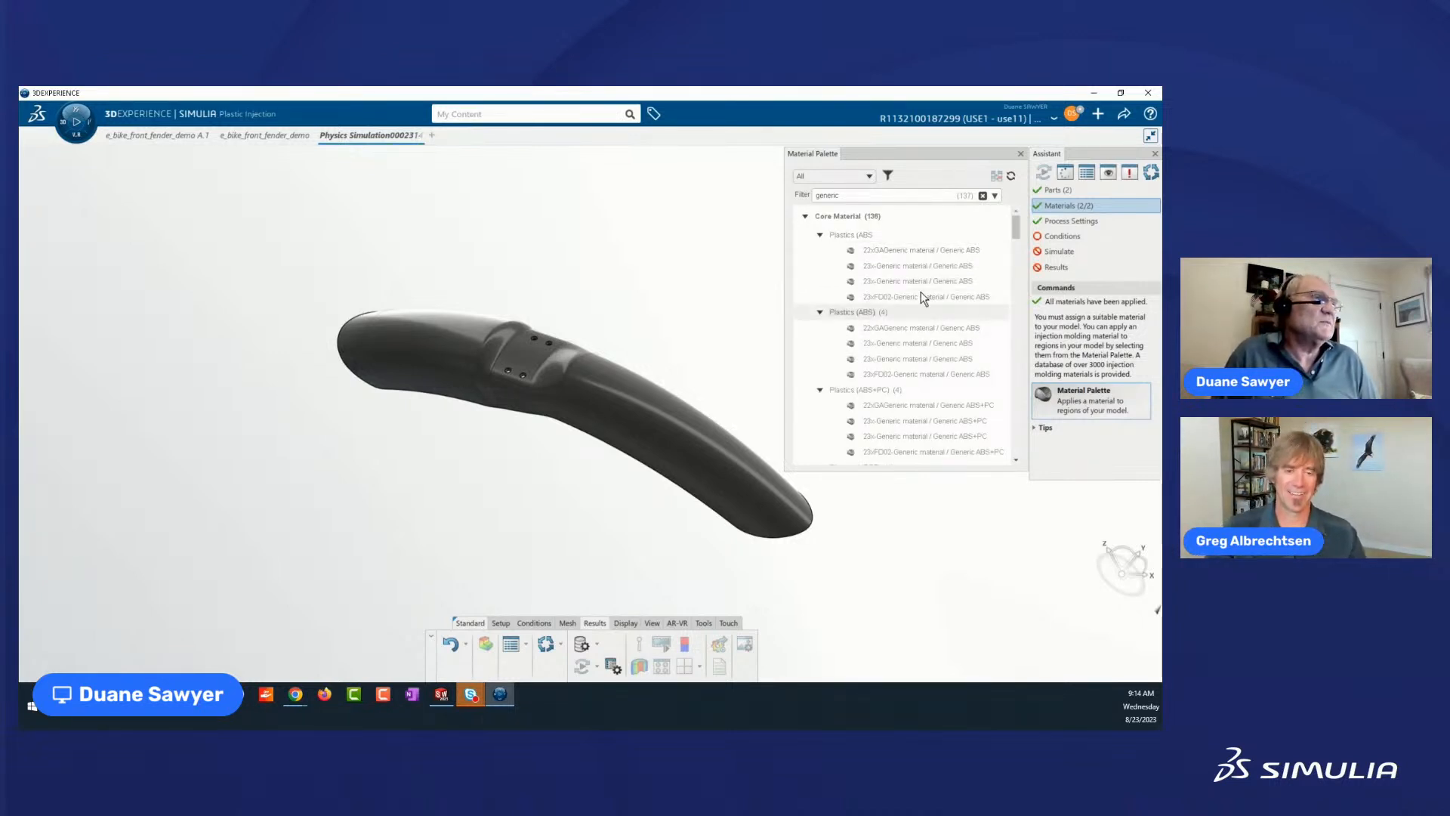
Find the 23x-Generic material / Generic PA66 entry in the Plastics (PA66) family and open its details.
scroll(911, 340, down, 8)
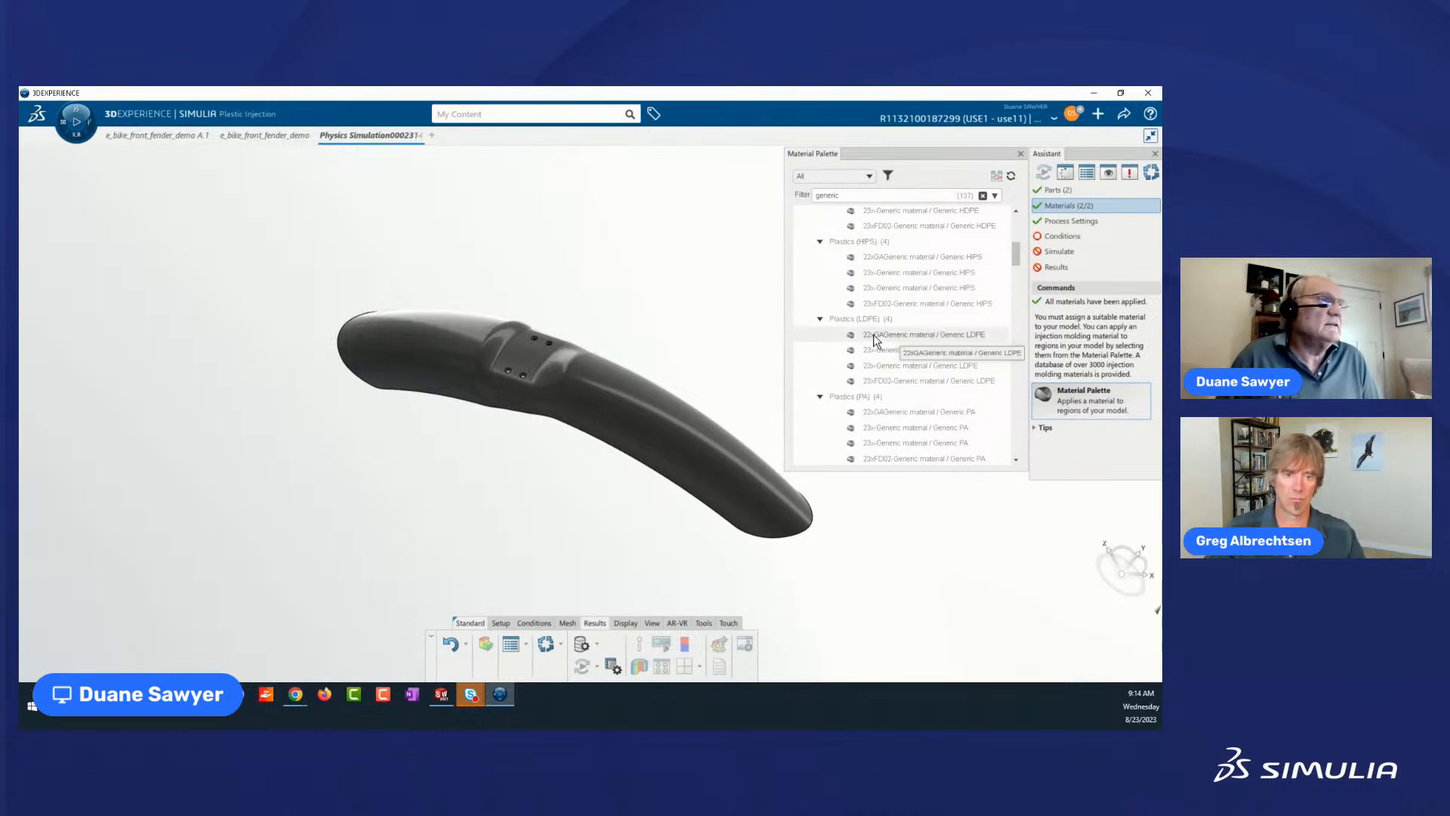
scroll(876, 340, down, 5)
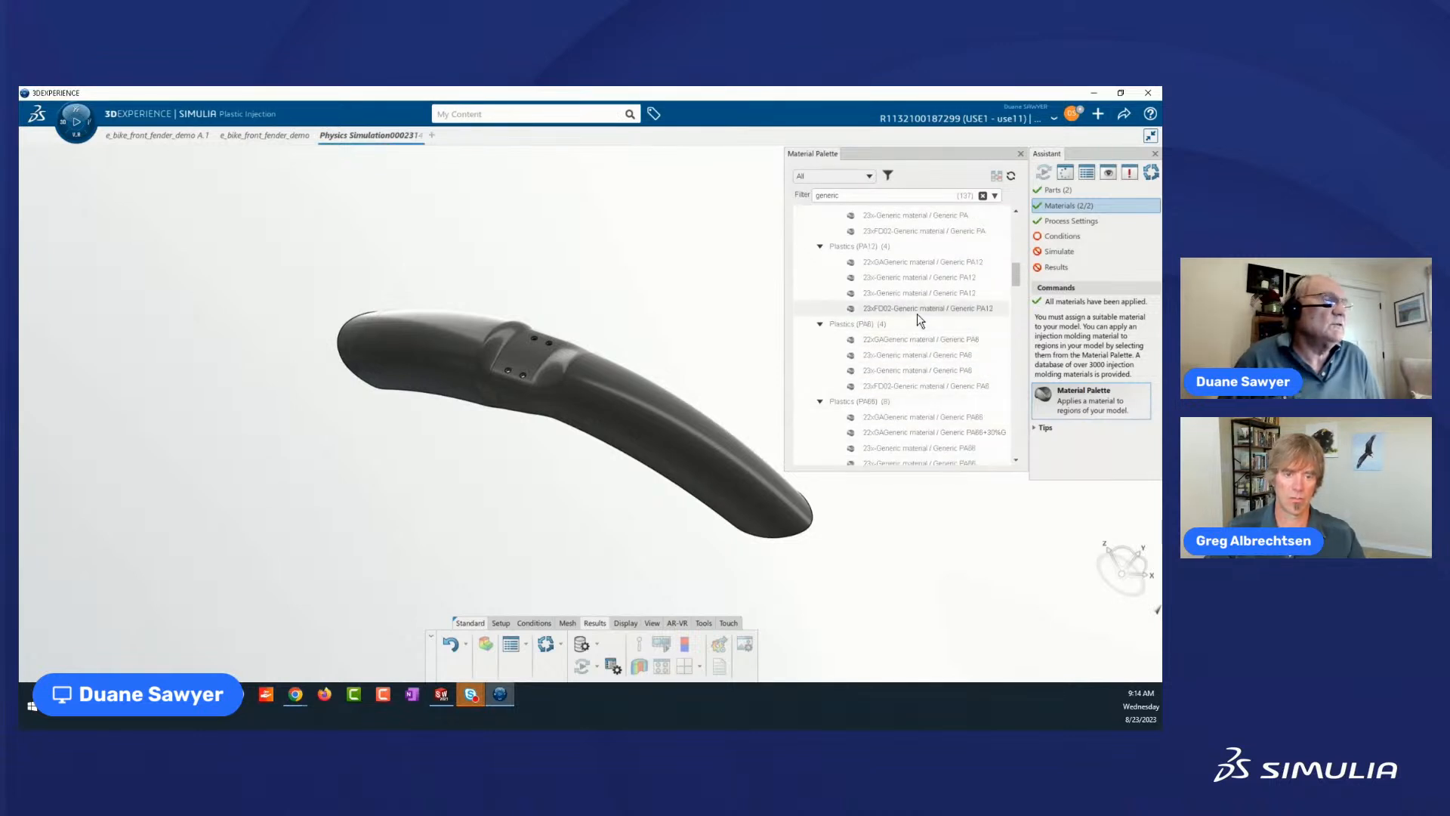
scroll(920, 314, down, 3)
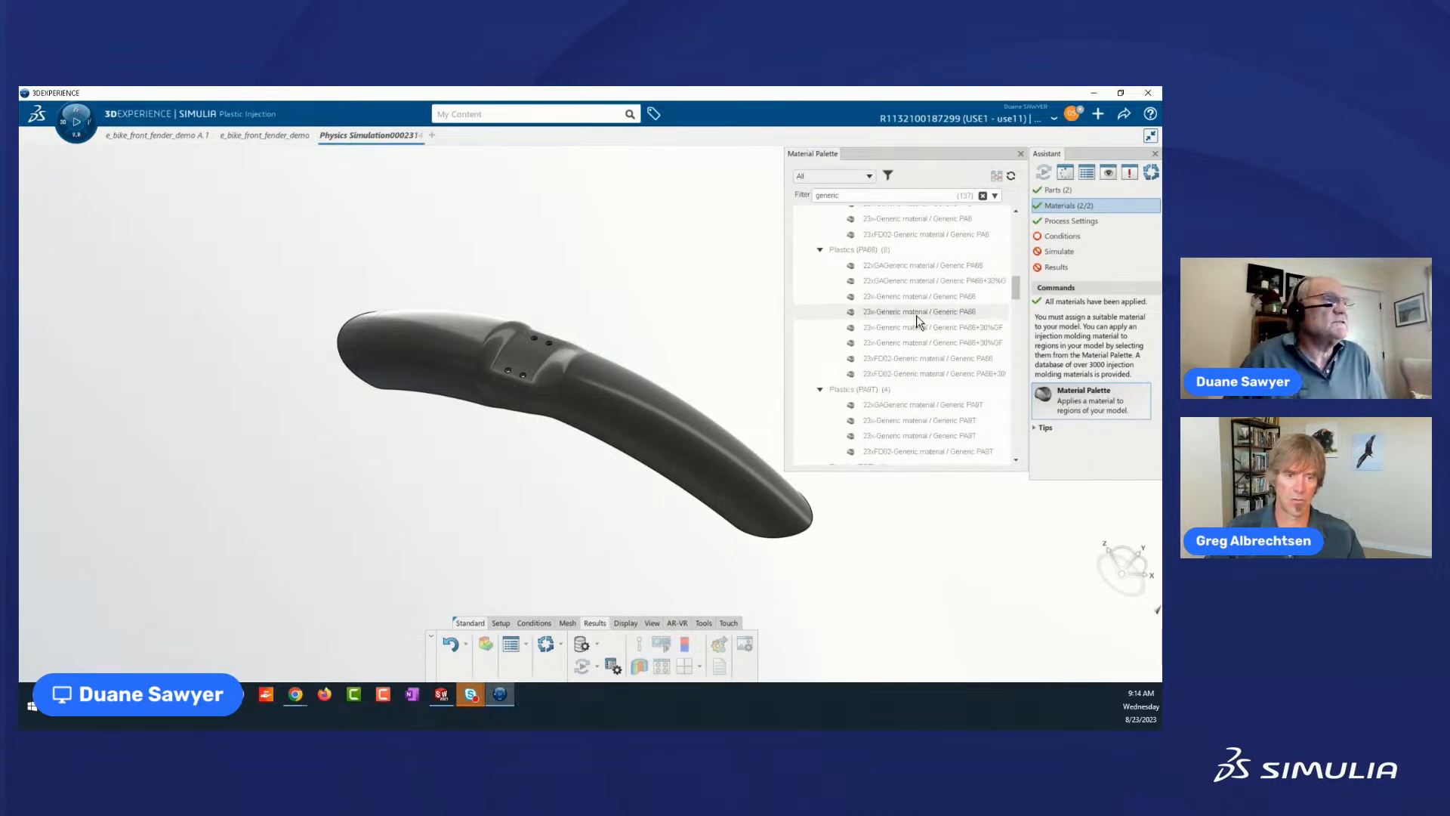
click(917, 315)
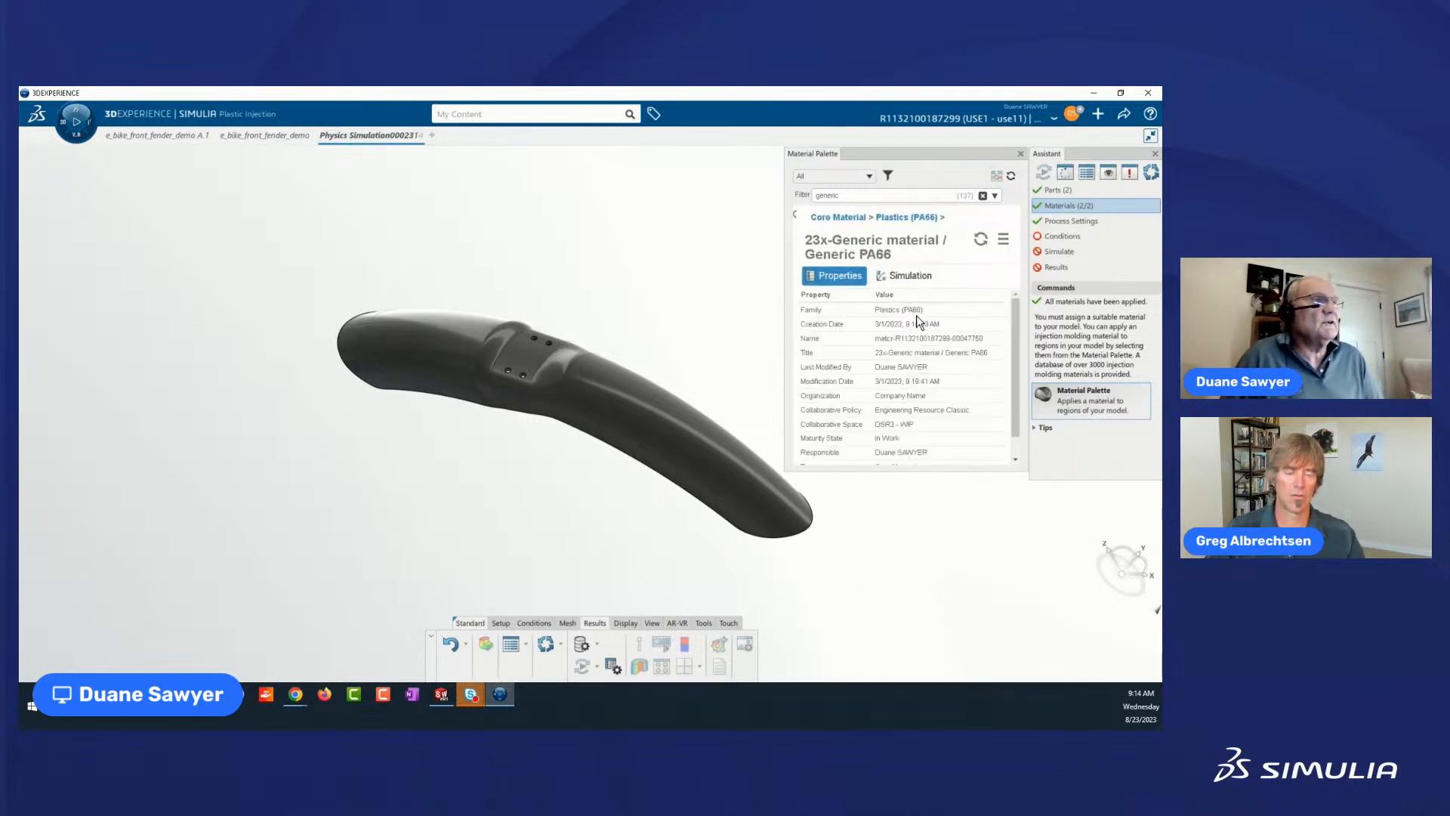
Apply the 23x-Generic material / Generic PA66 material to the fender and close the Material Palette.
right_click(941, 250)
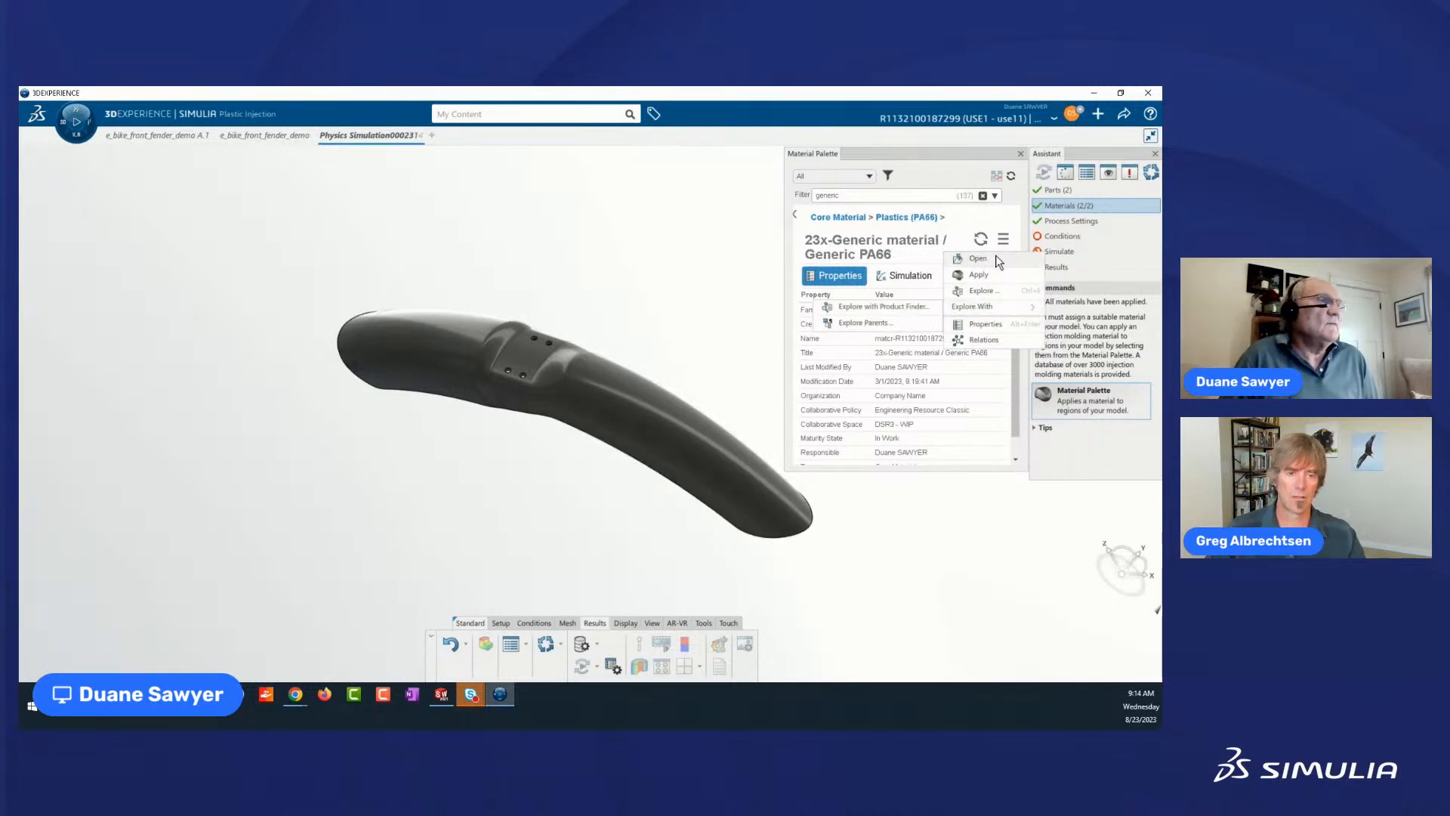
click(983, 275)
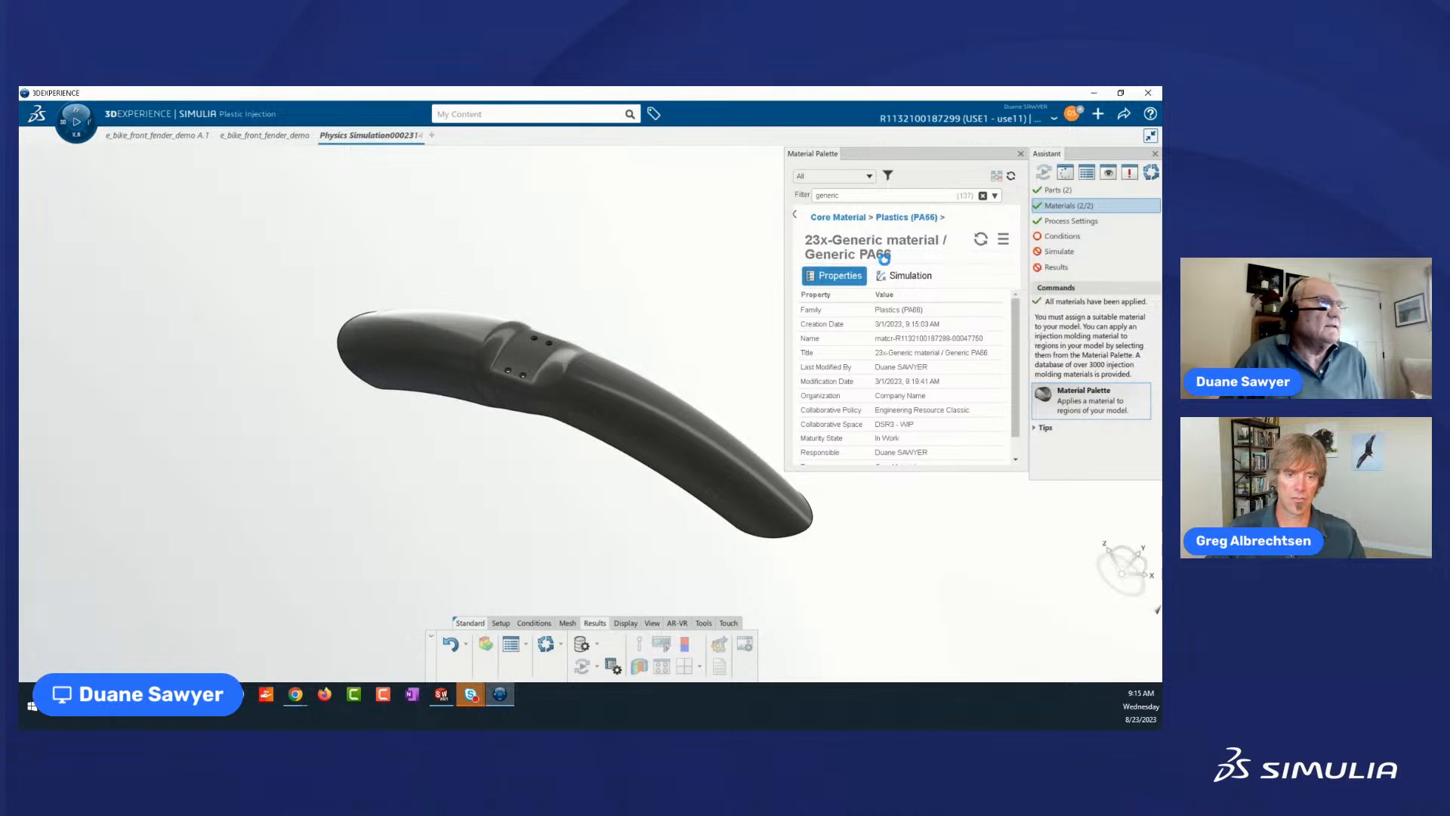
click(658, 425)
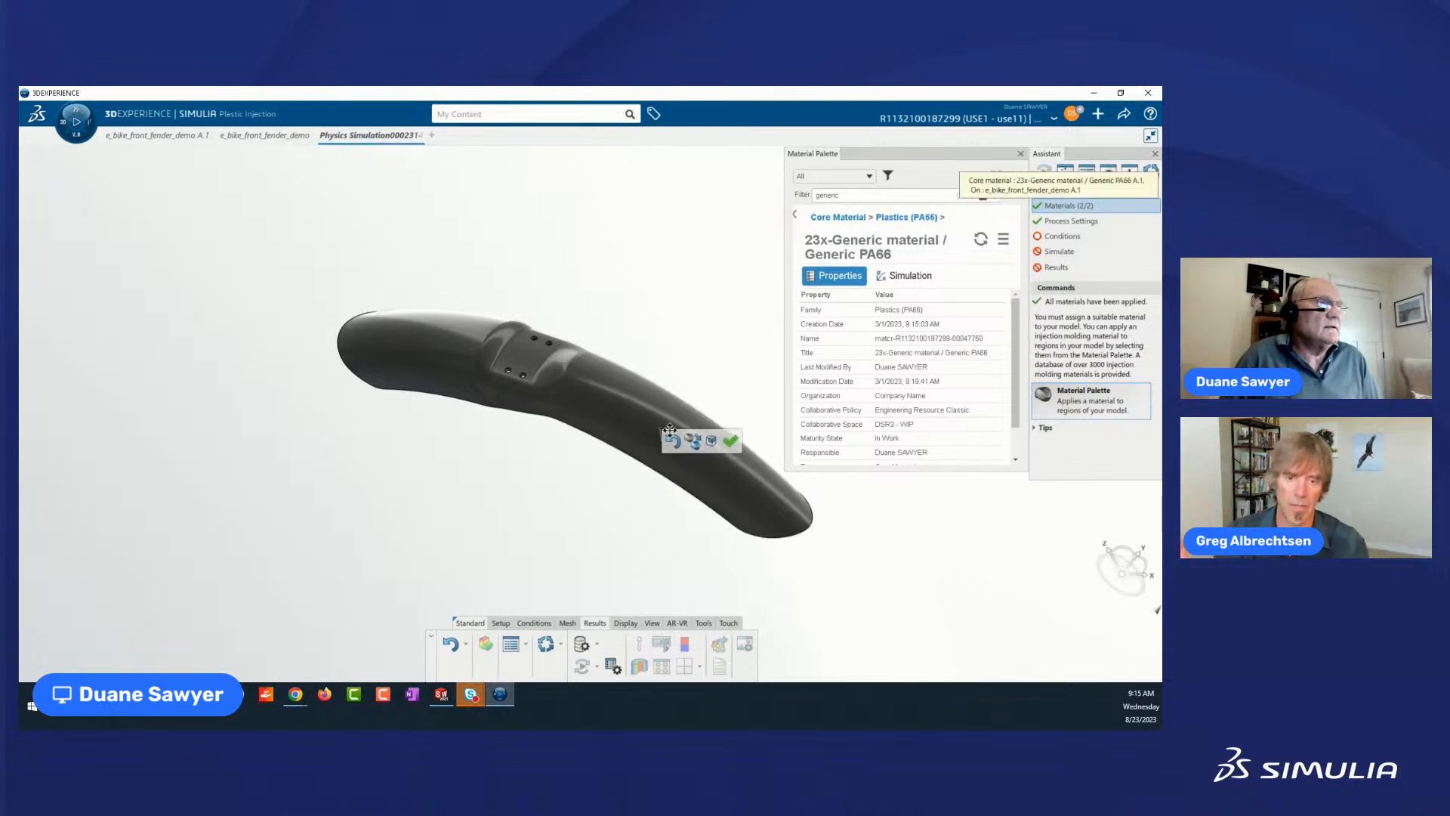
click(732, 436)
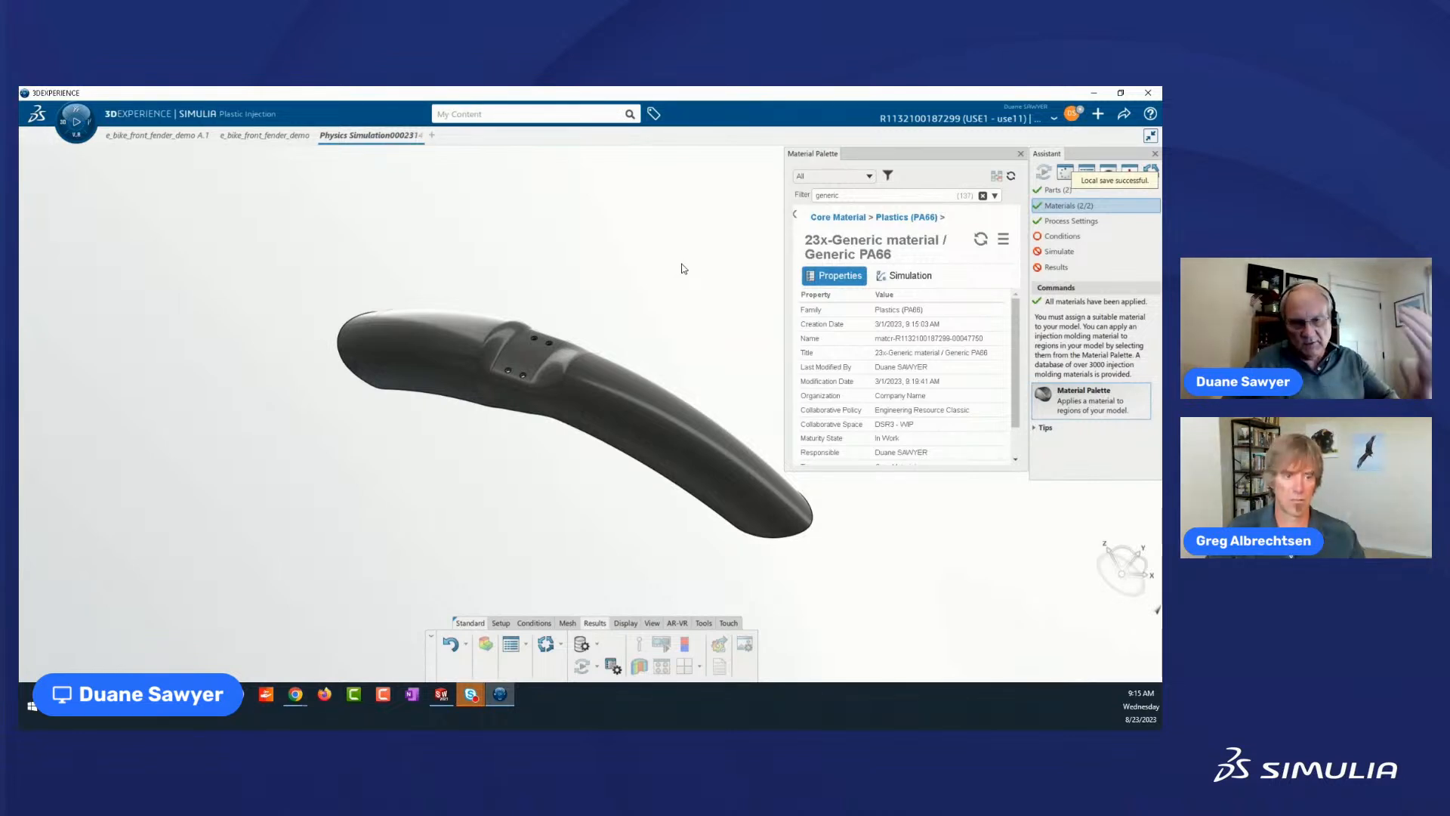
click(1021, 153)
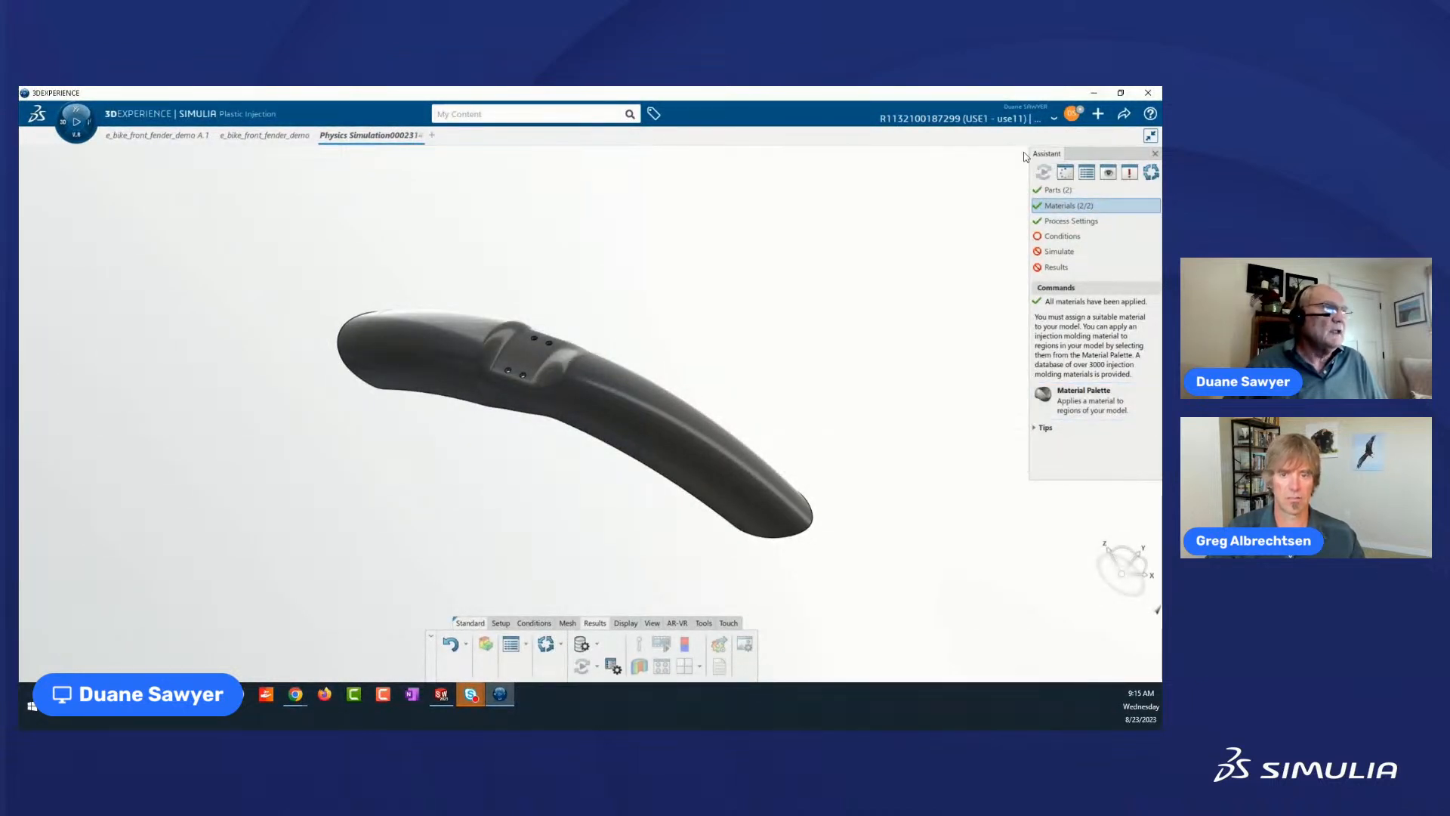
Open the Process Settings and review the shared temperatures, the fill simulation parameters and the Default fill rate profile.
click(1071, 221)
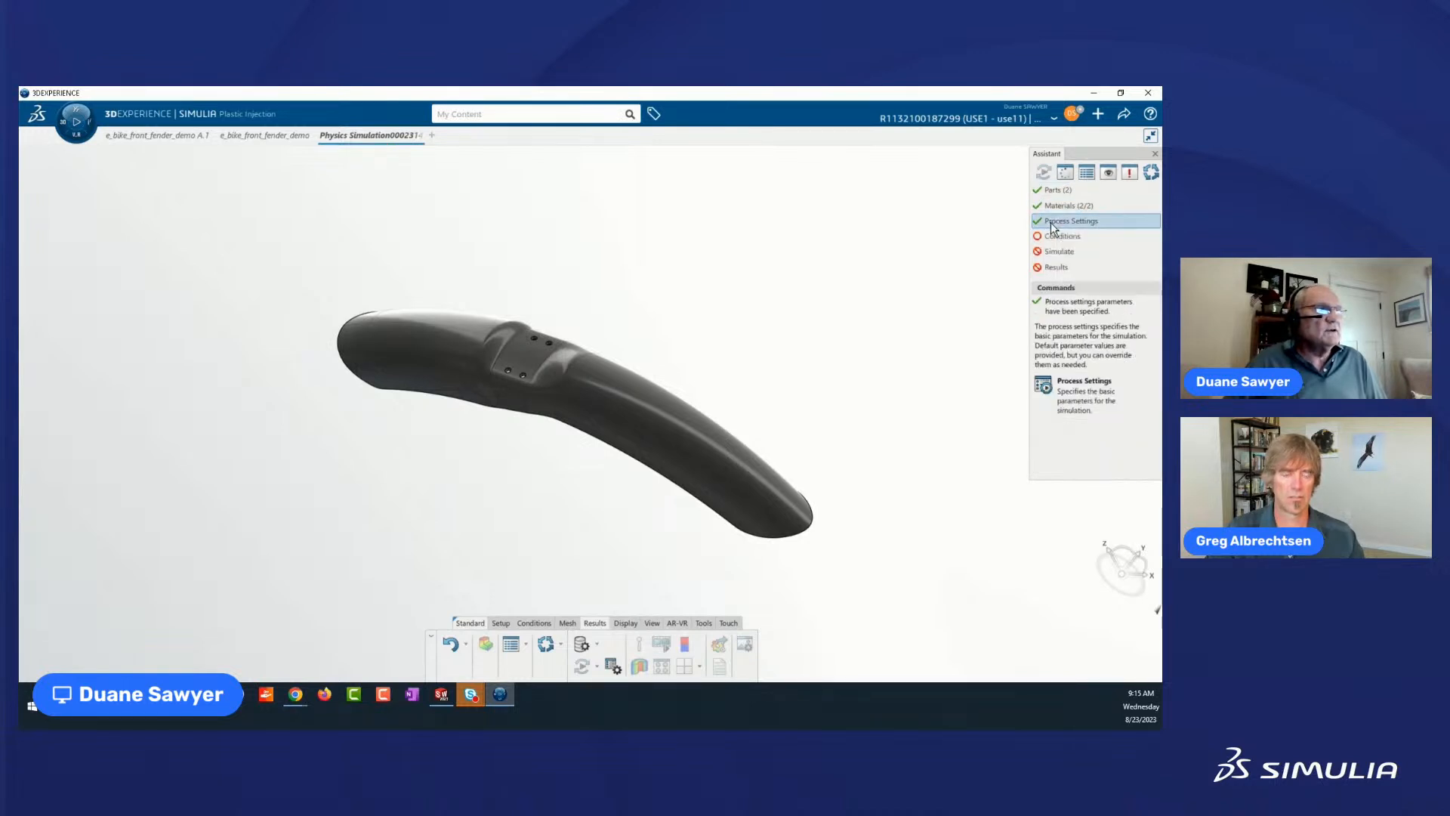
click(1046, 387)
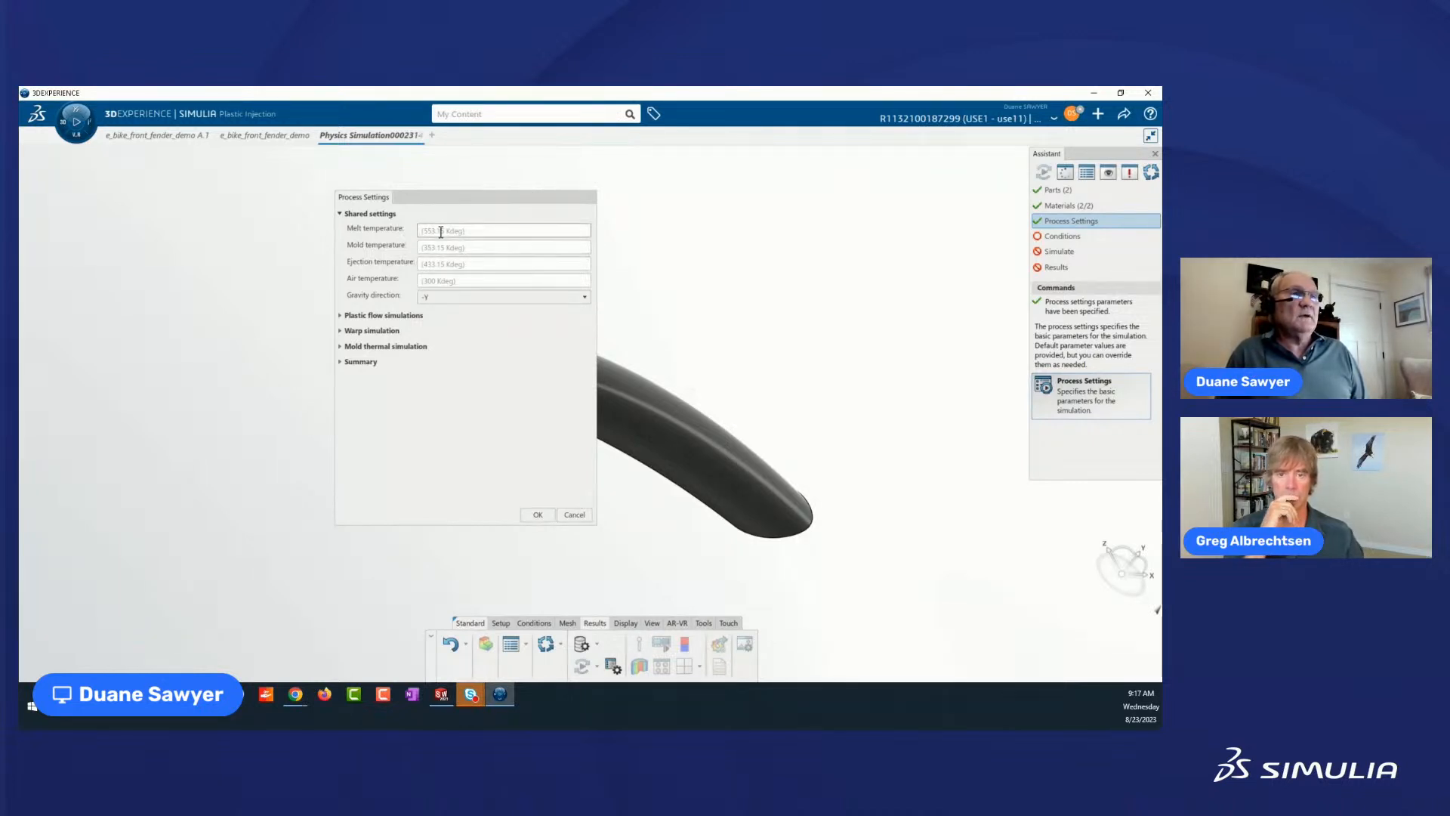
mouse_move(482, 230)
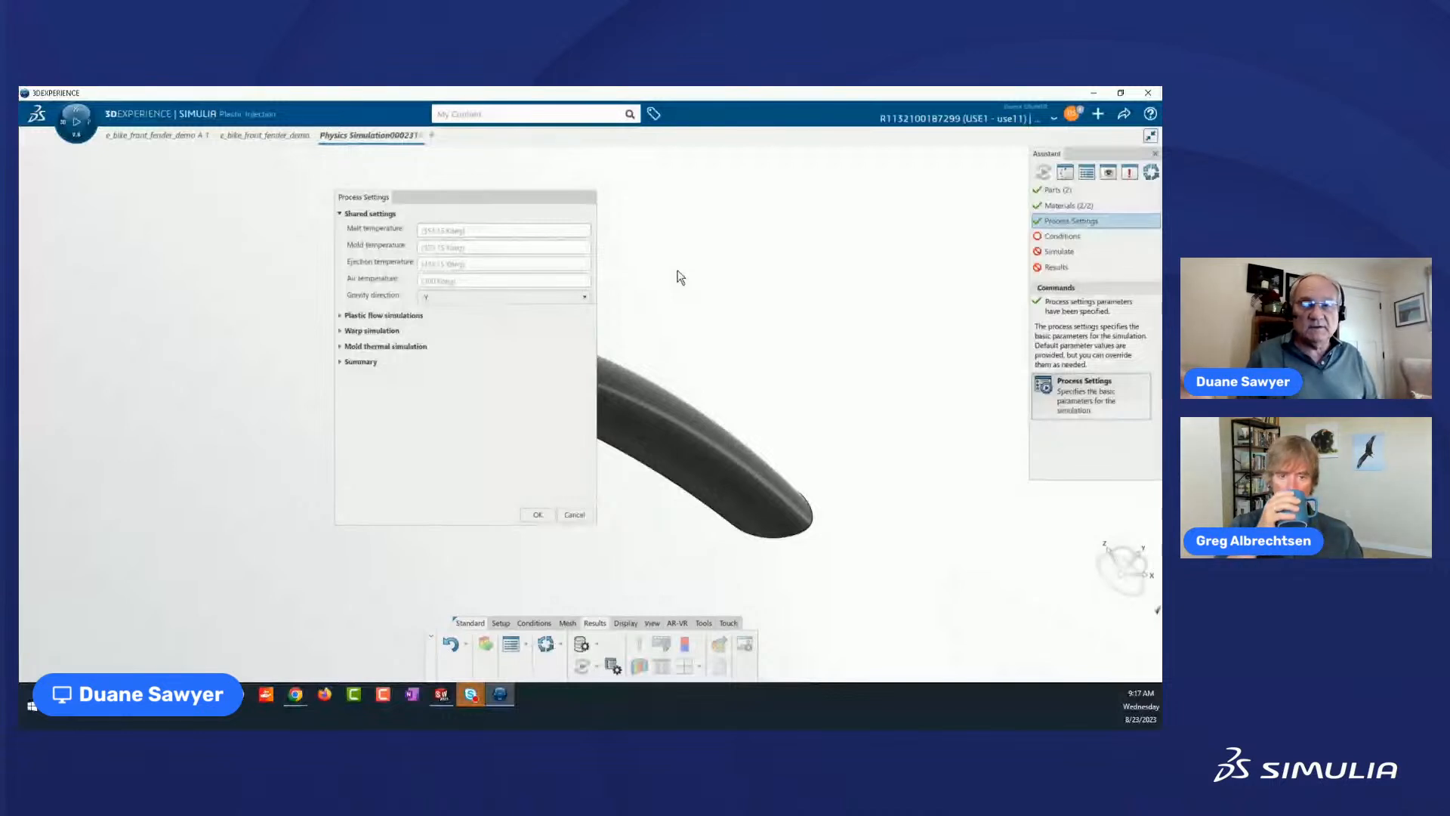
click(339, 315)
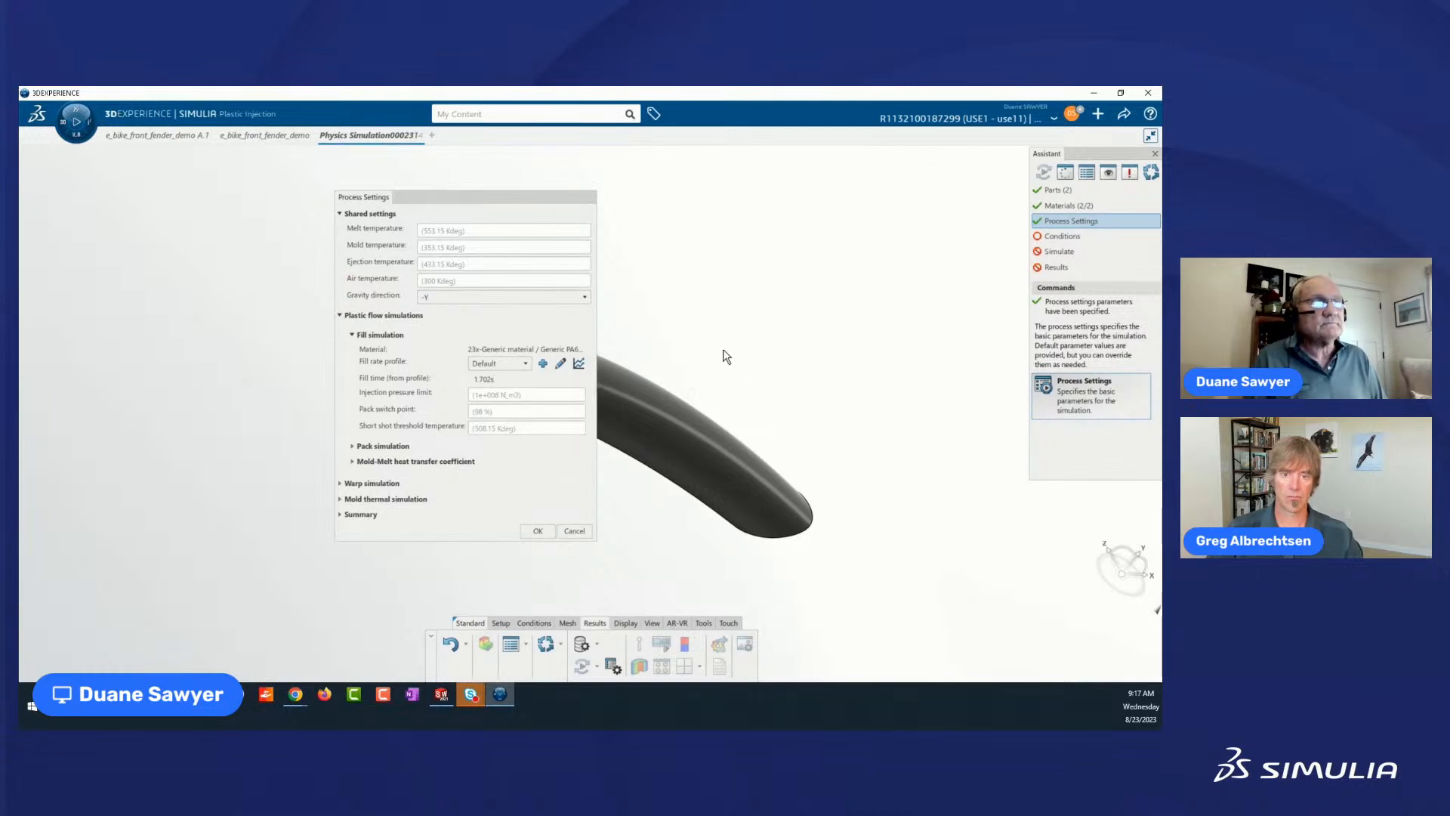
click(560, 365)
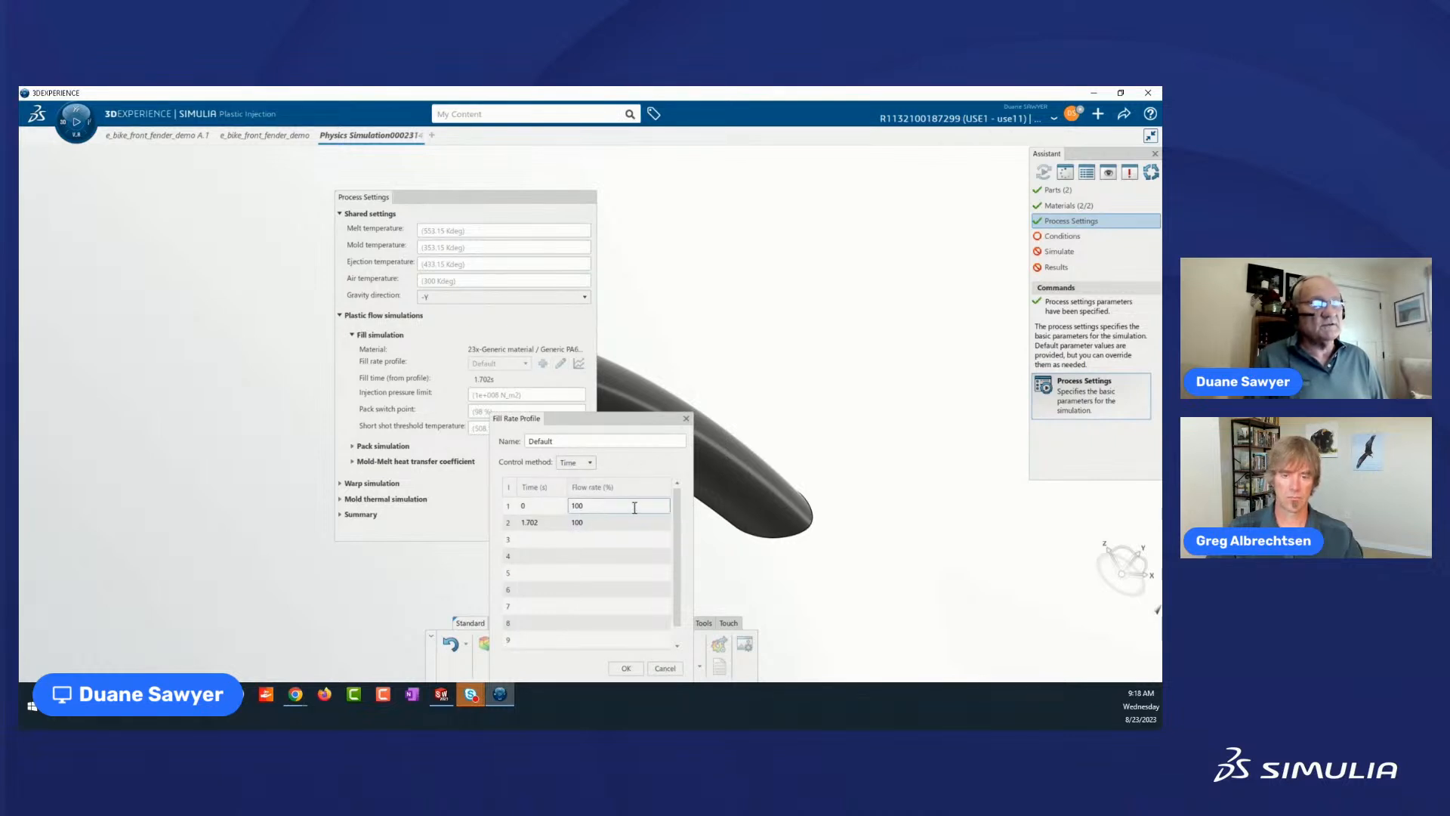
double_click(533, 523)
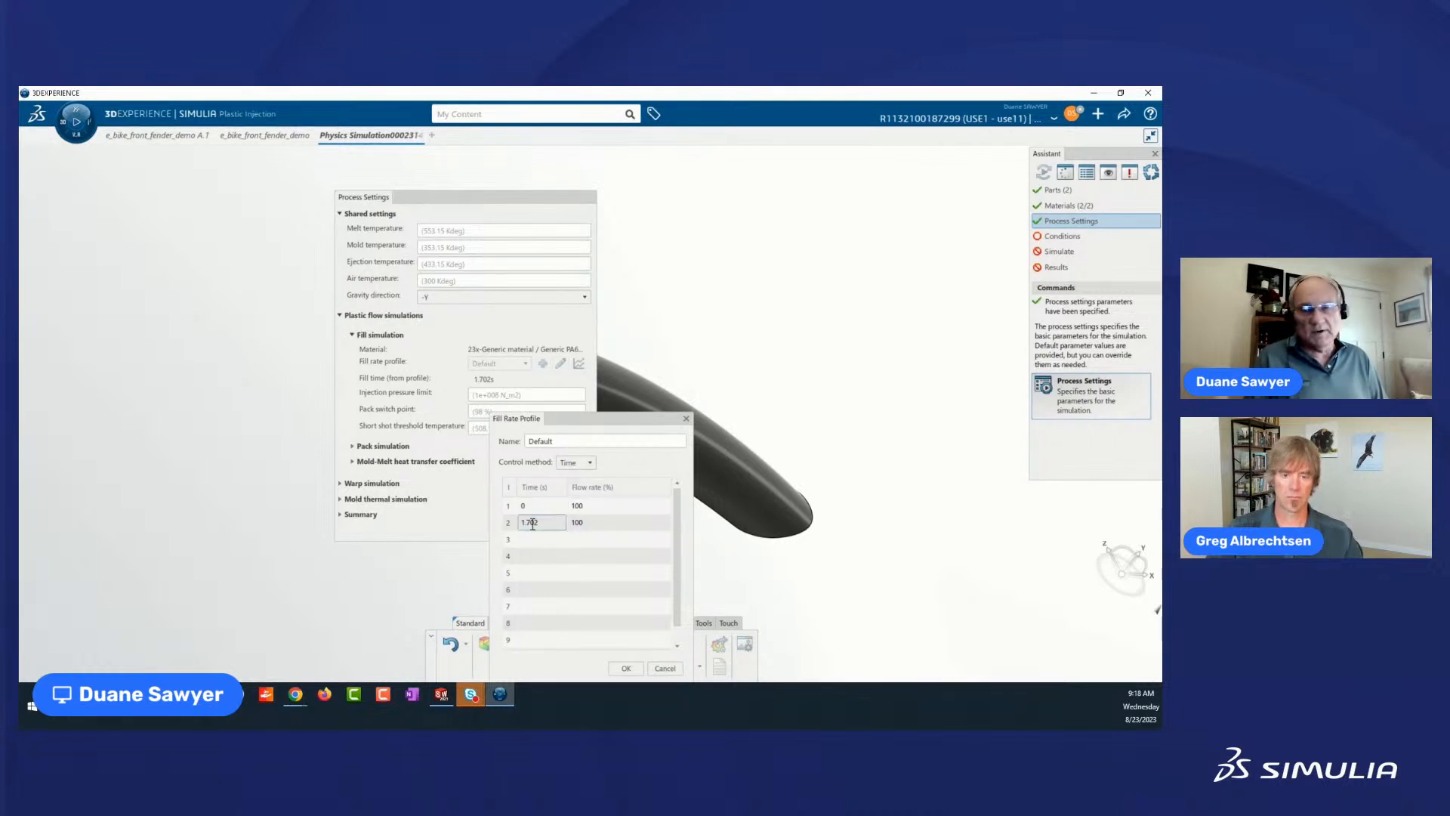
click(686, 418)
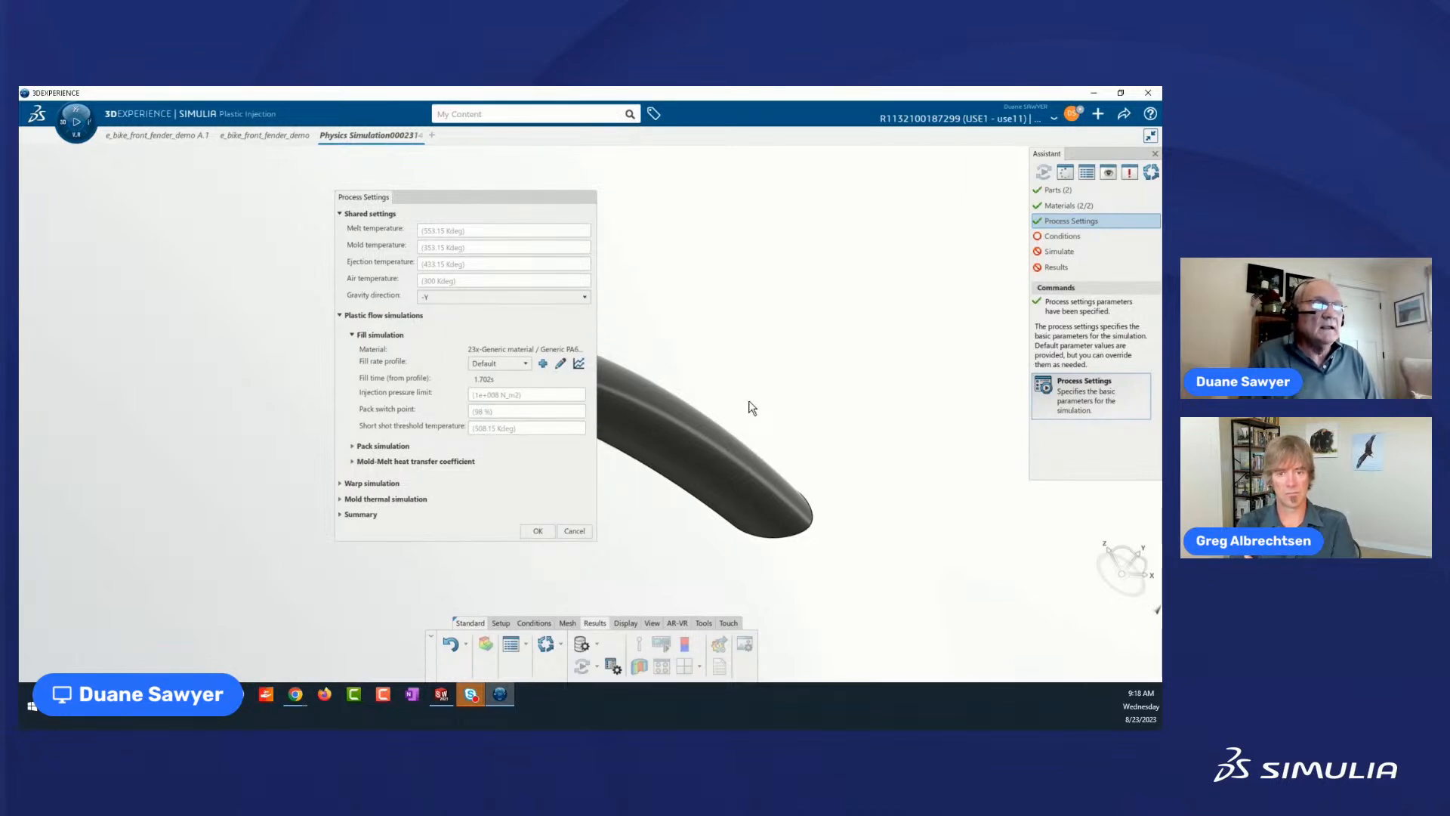
Review the Default pack pressure profile and the warp simulation settings, and accept the Process Settings.
click(353, 447)
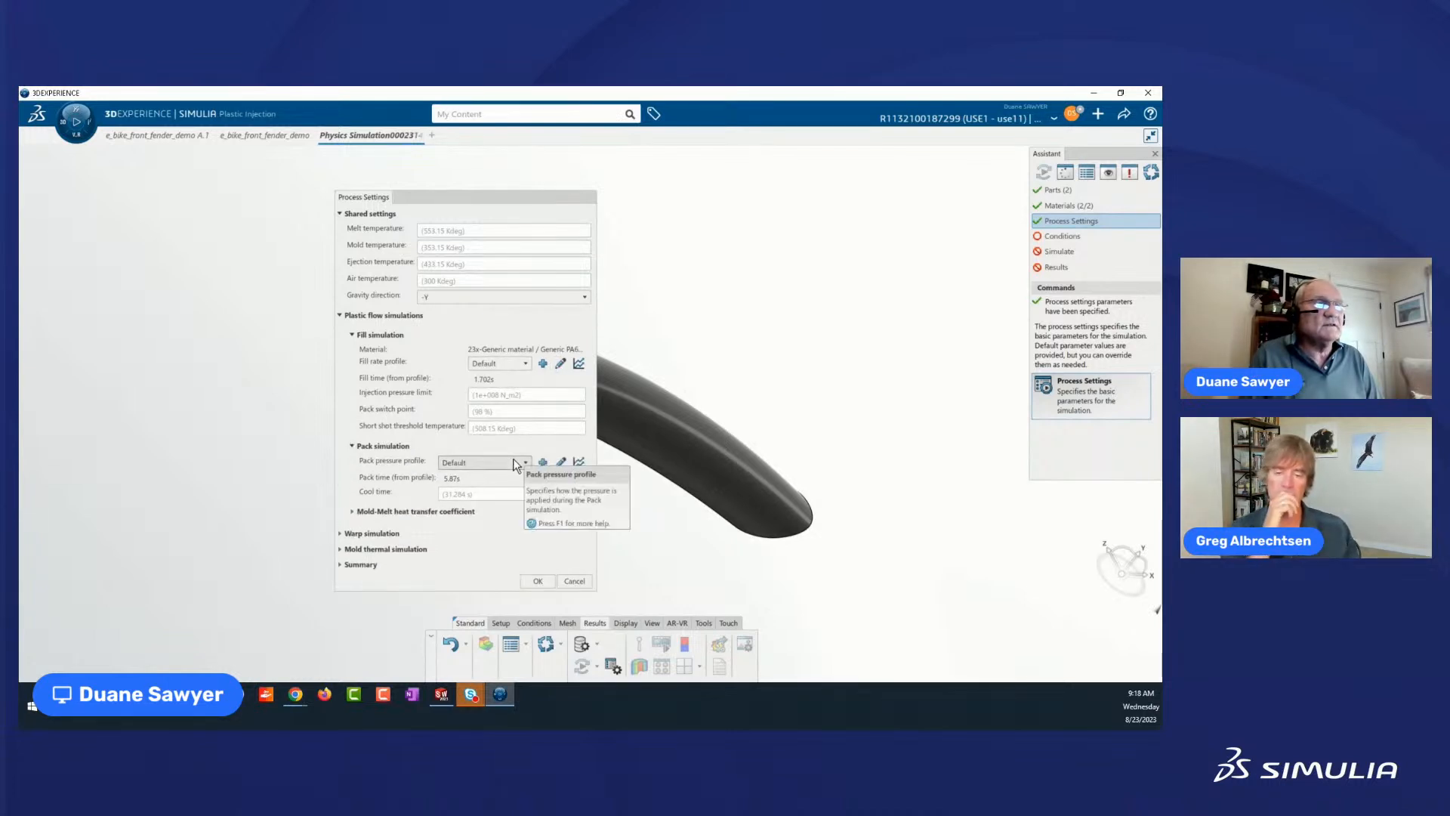
click(560, 462)
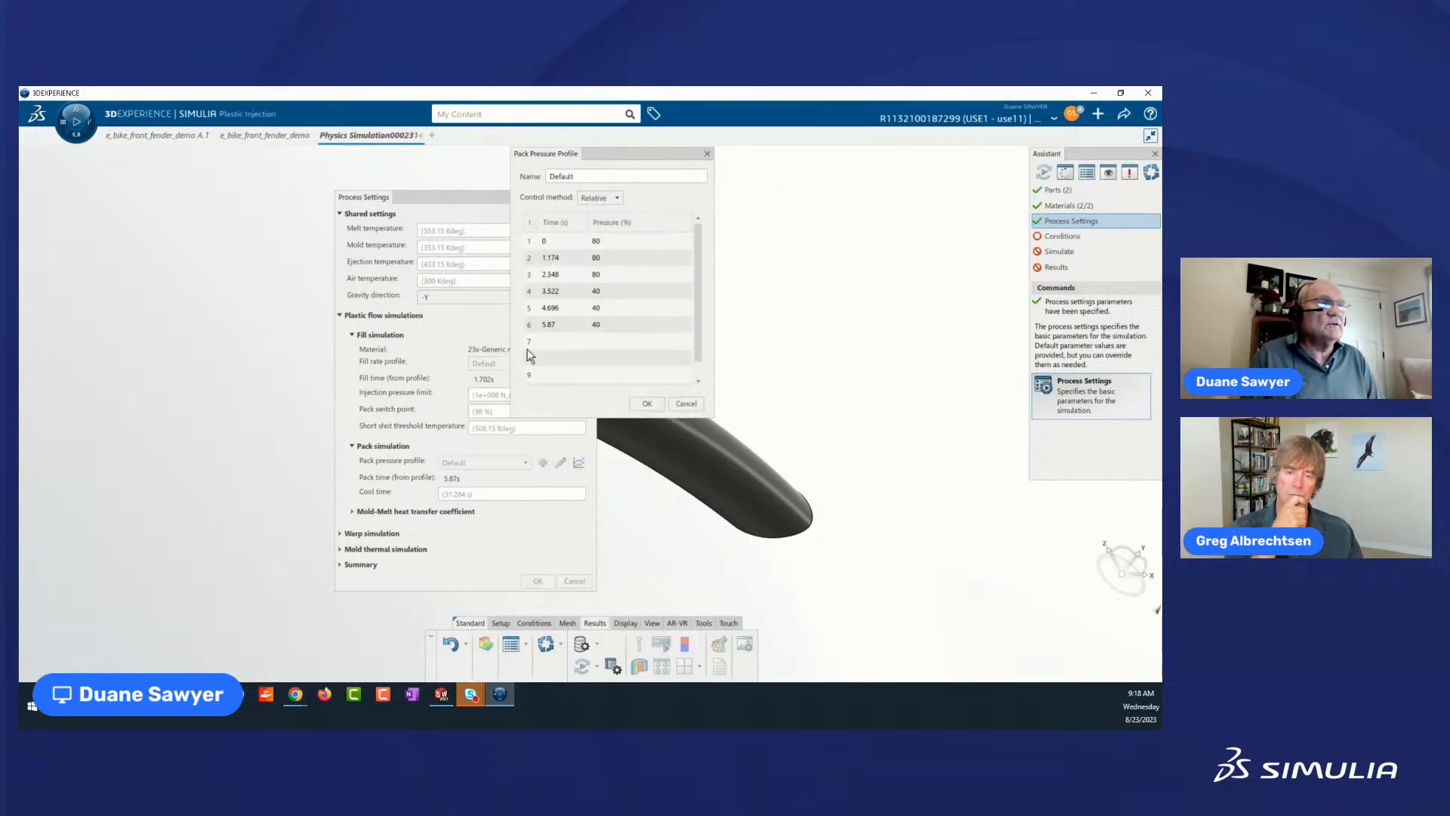
double_click(556, 325)
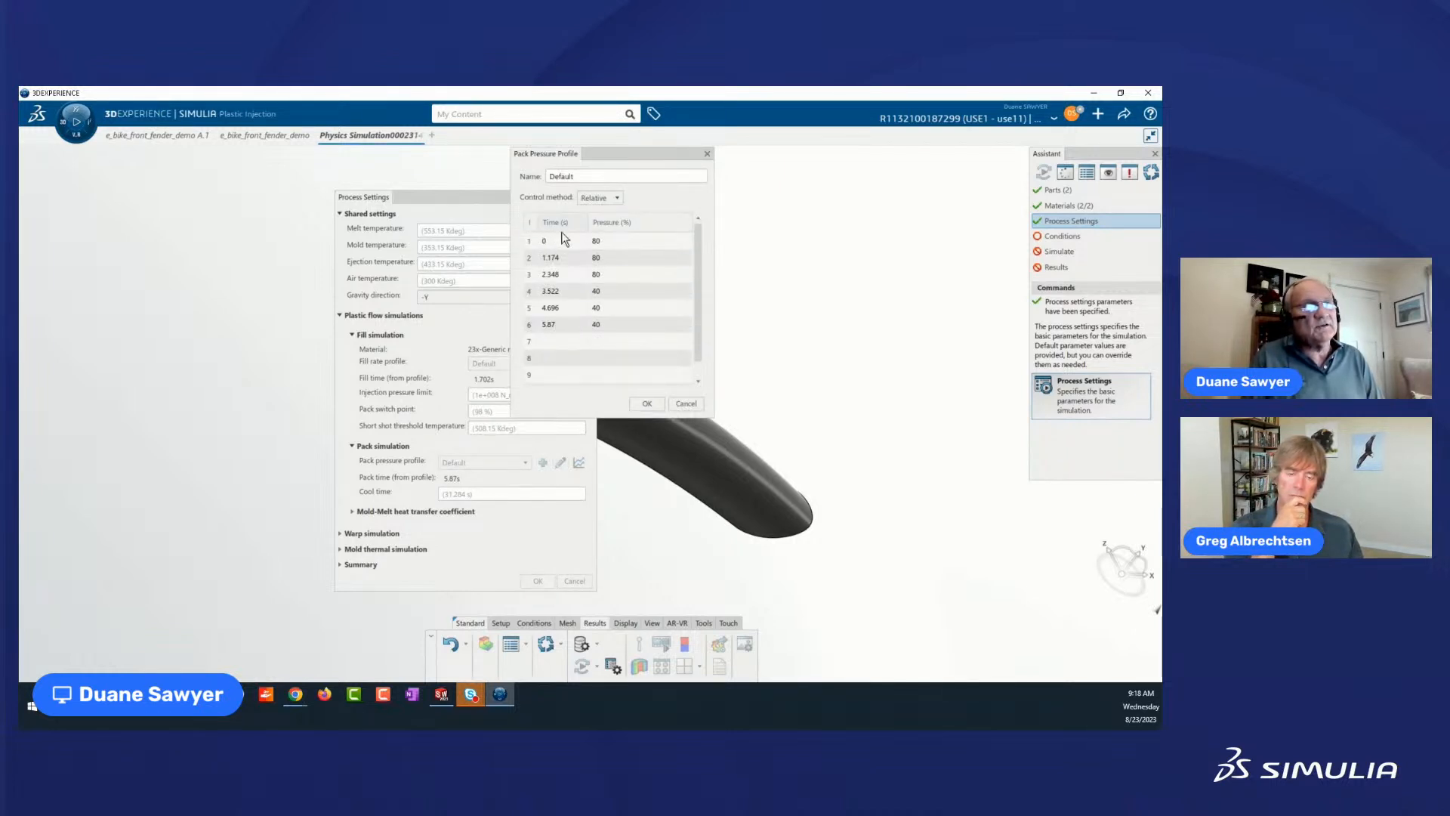
click(611, 292)
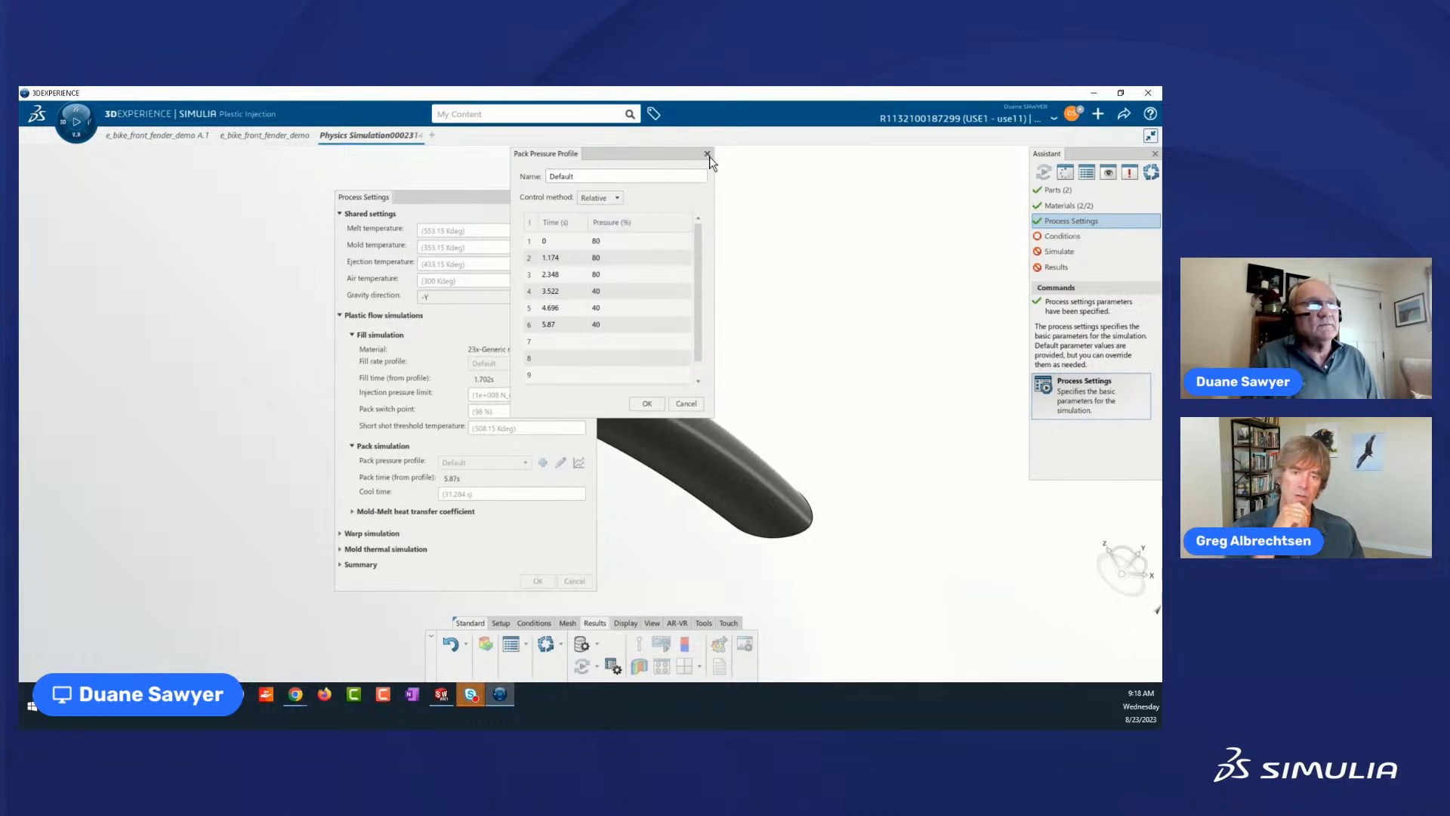
click(646, 403)
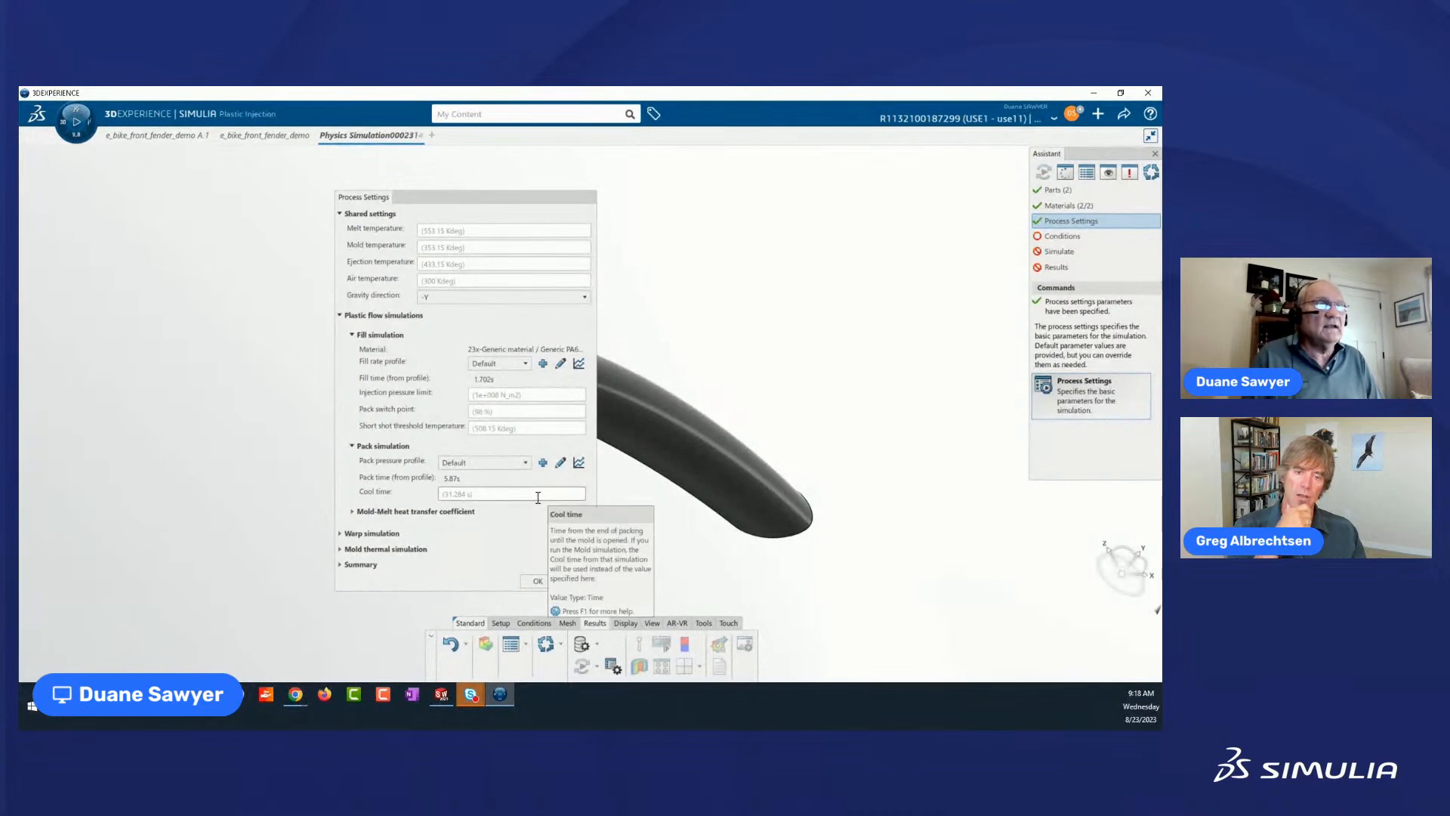
click(340, 534)
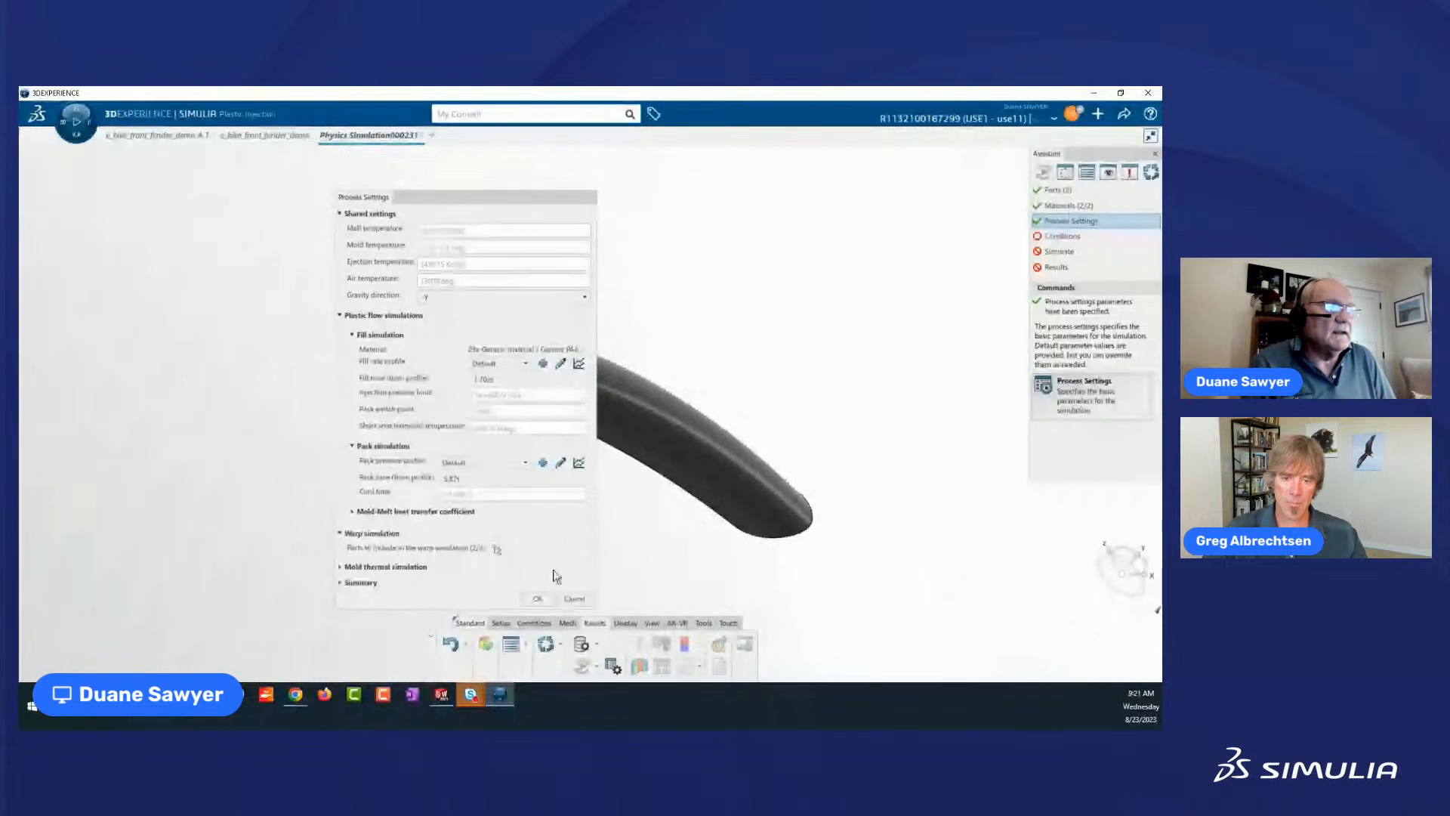
click(539, 598)
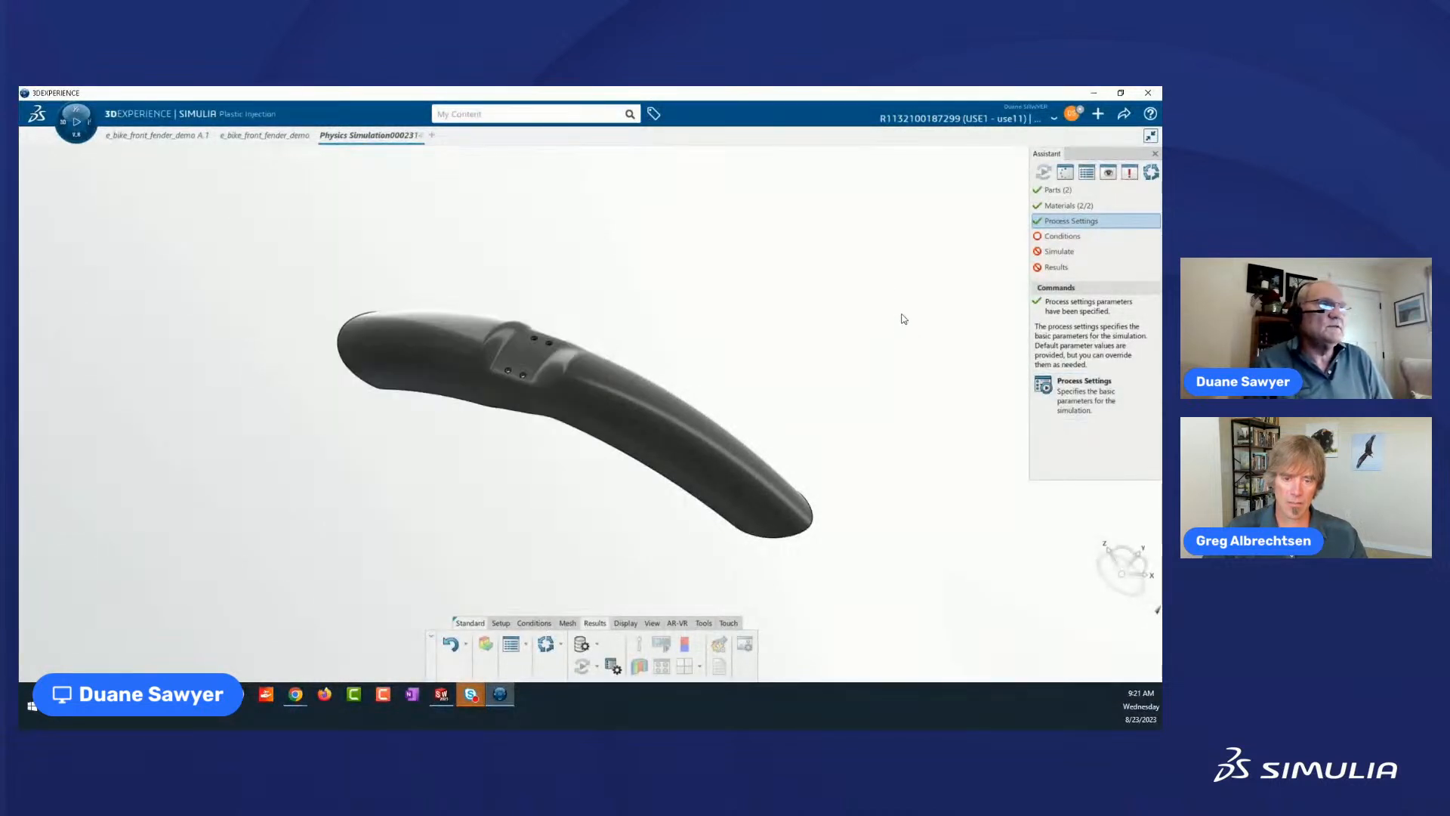
Add a 3 mm diameter injection location at a point on the fender's raised mounting face with the four holes.
click(1074, 234)
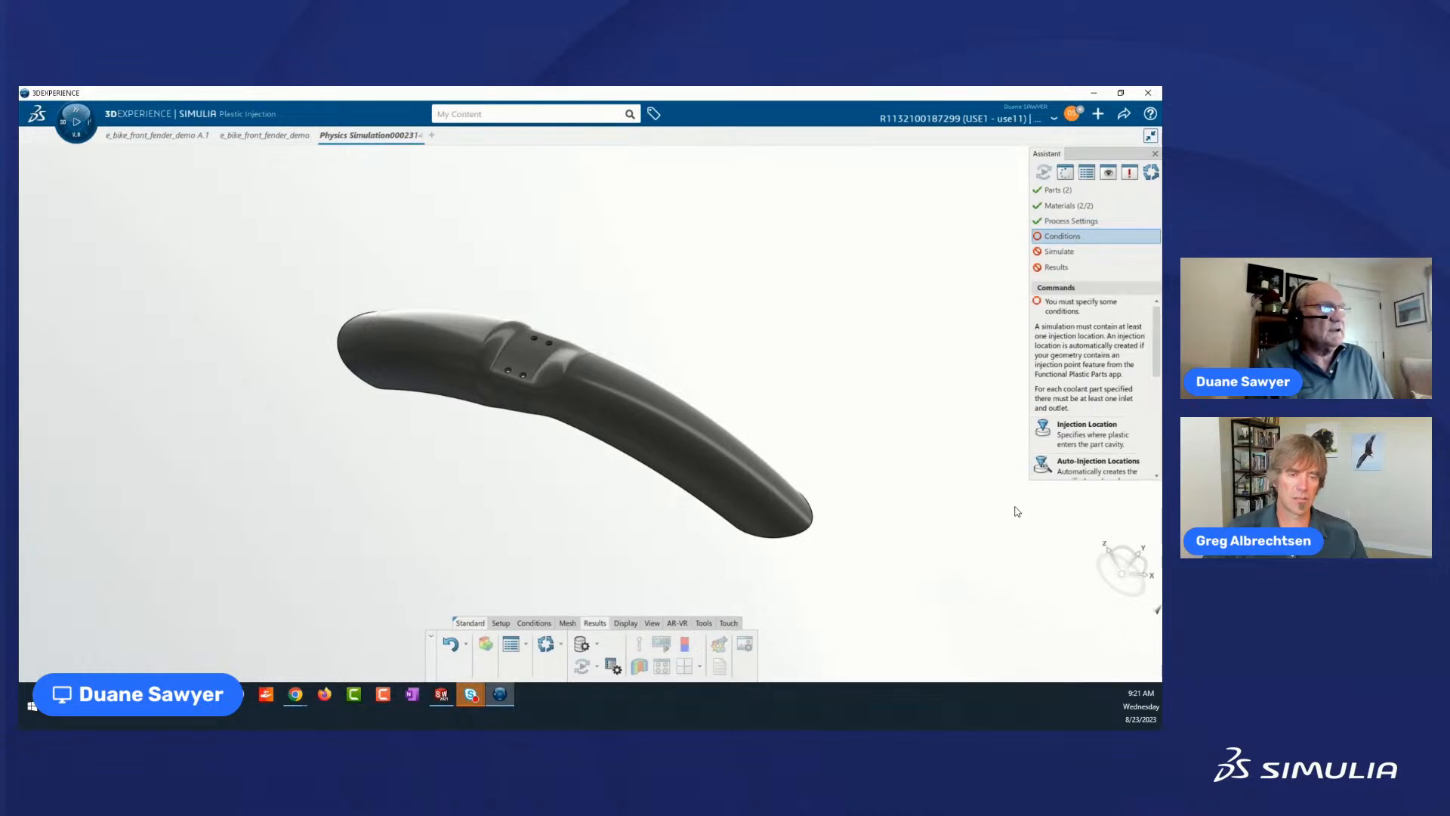
click(1099, 429)
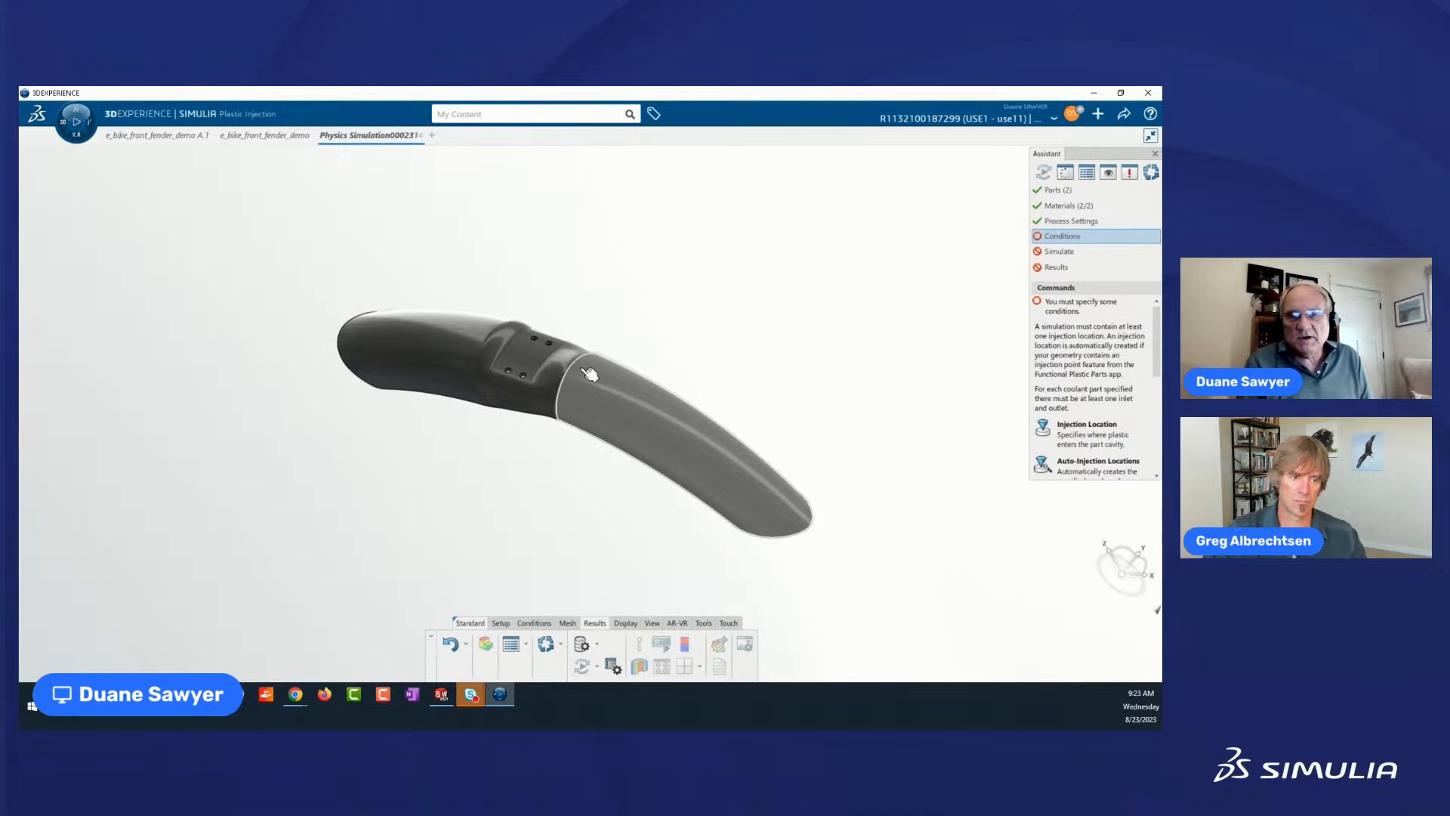
click(534, 358)
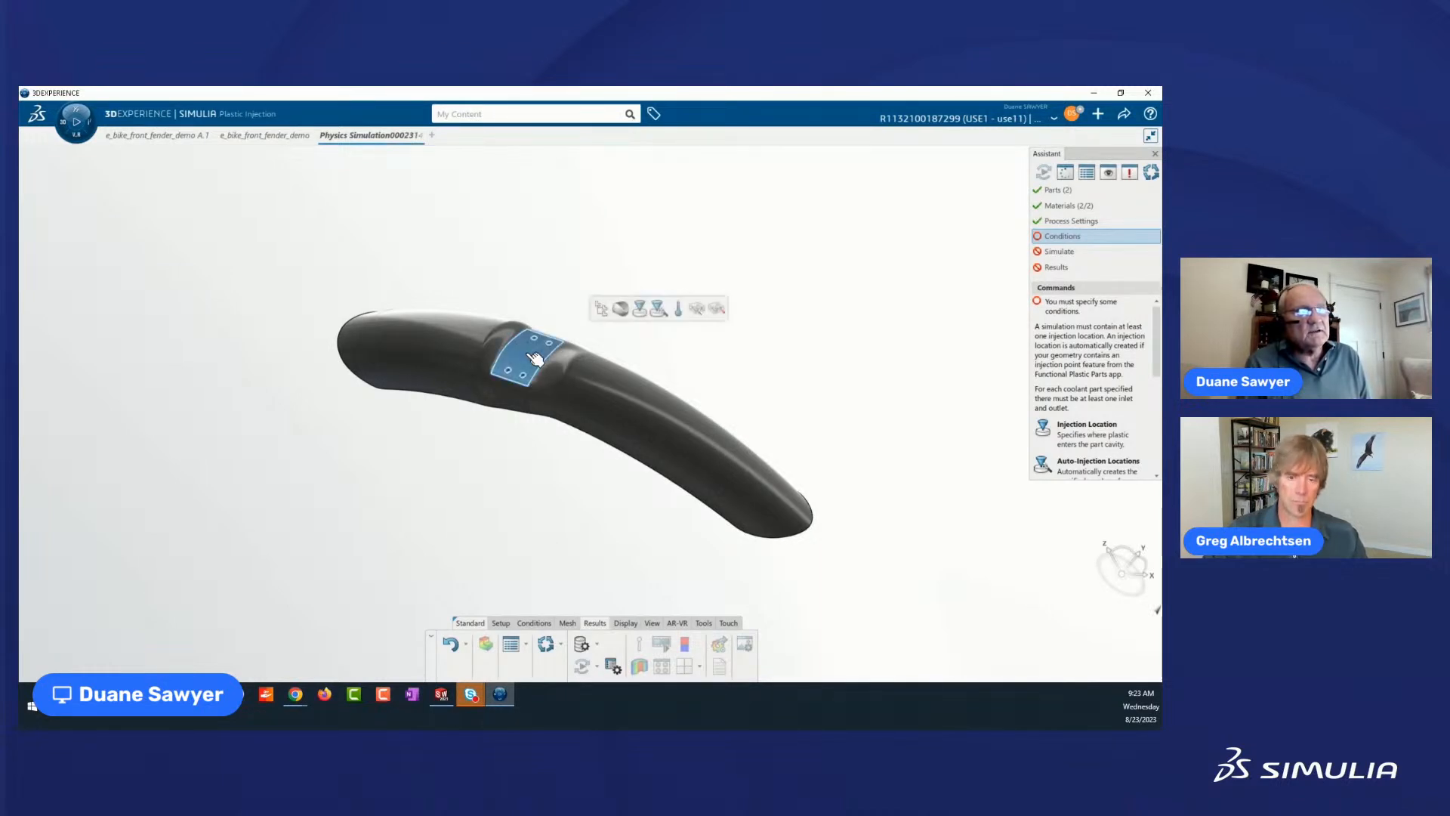
click(641, 311)
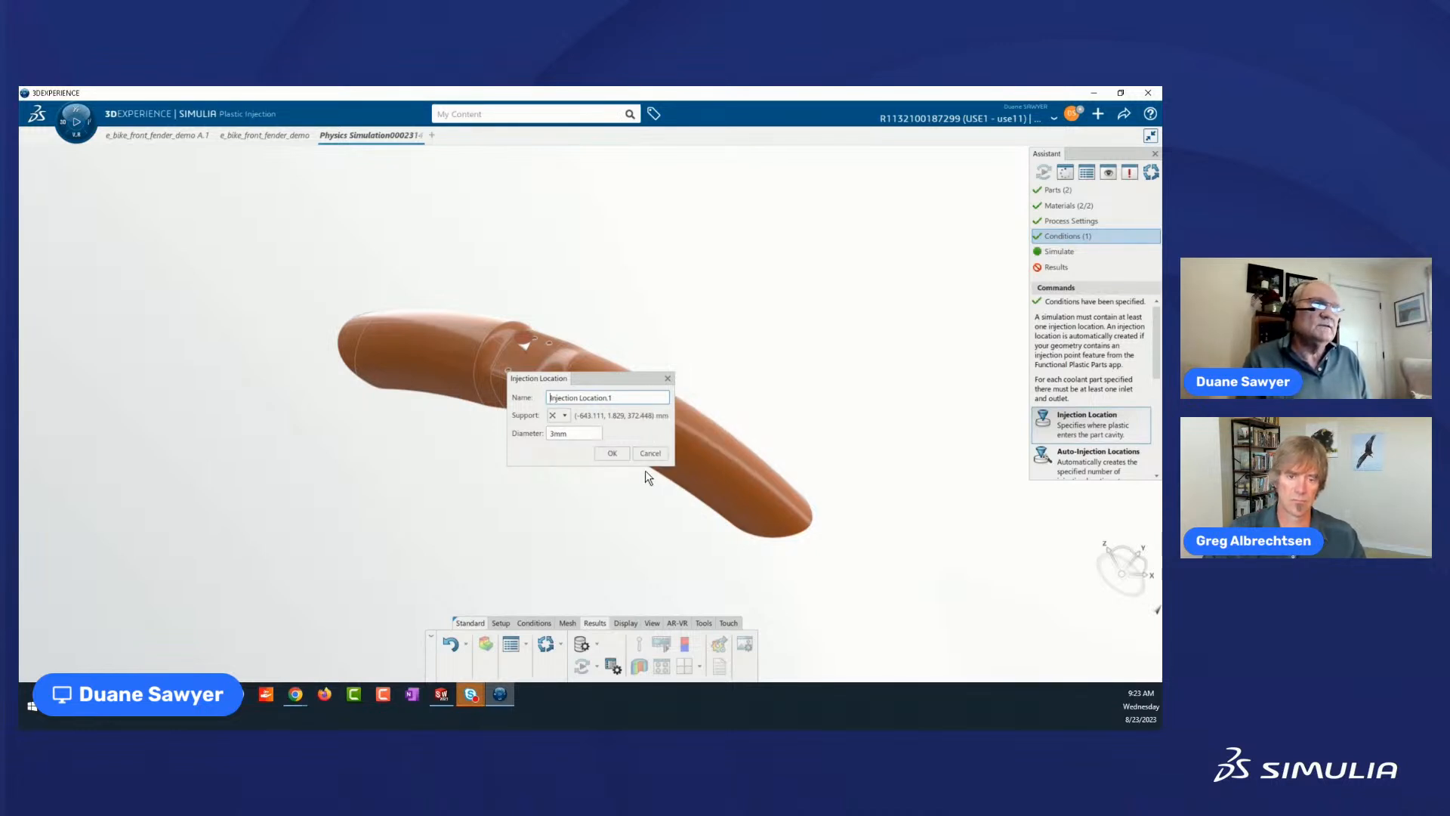
click(616, 450)
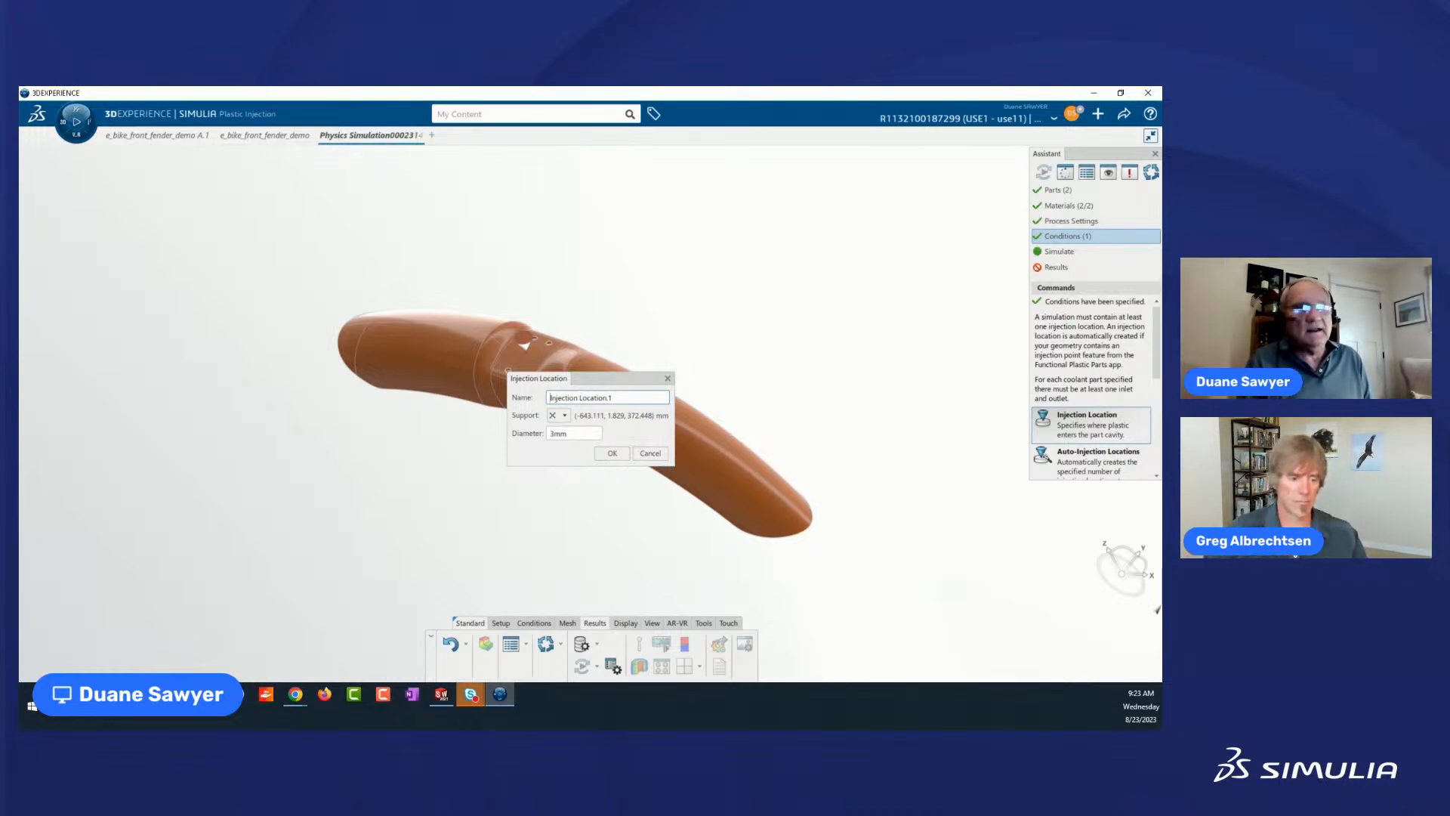
click(567, 415)
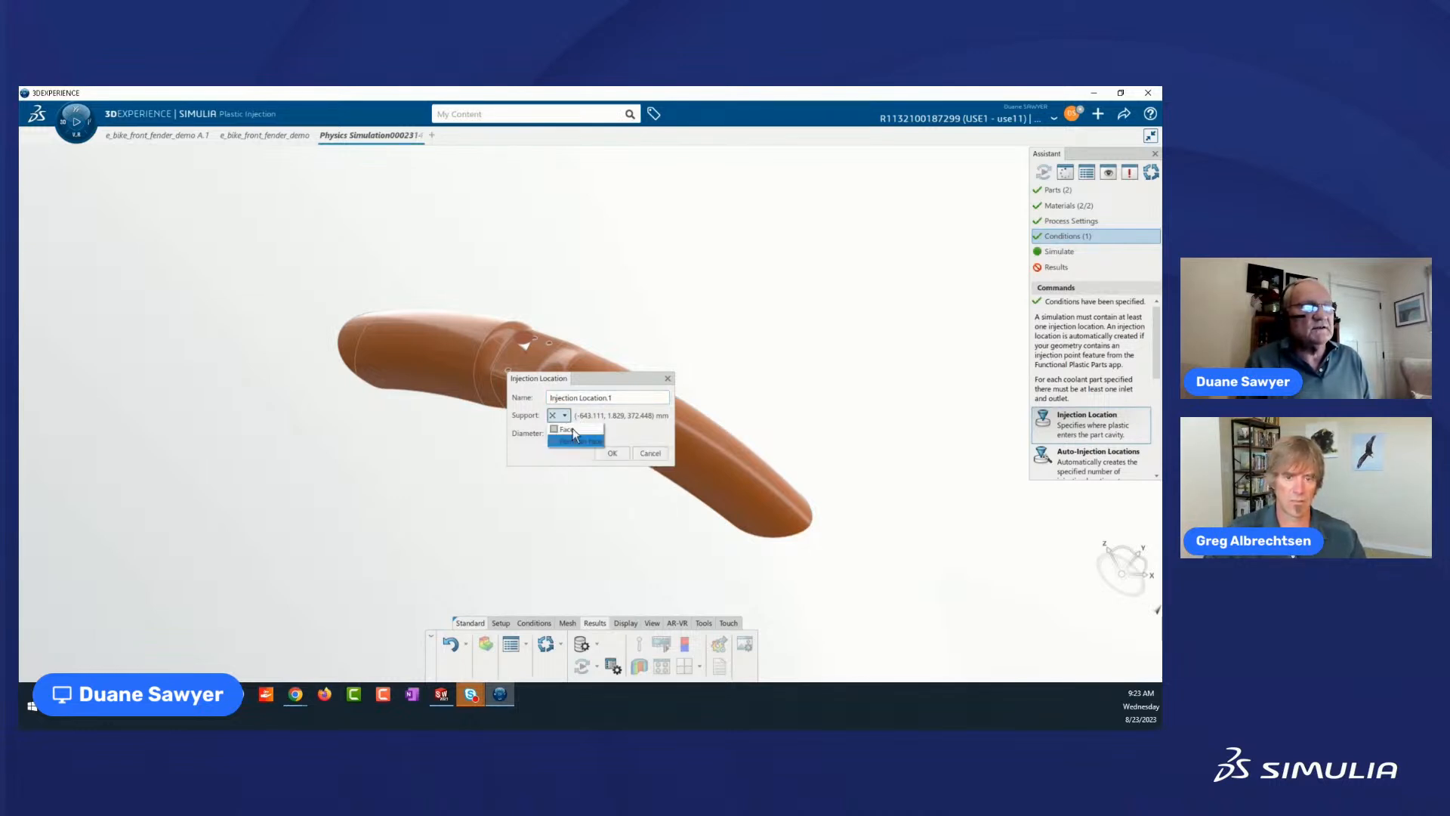
click(543, 258)
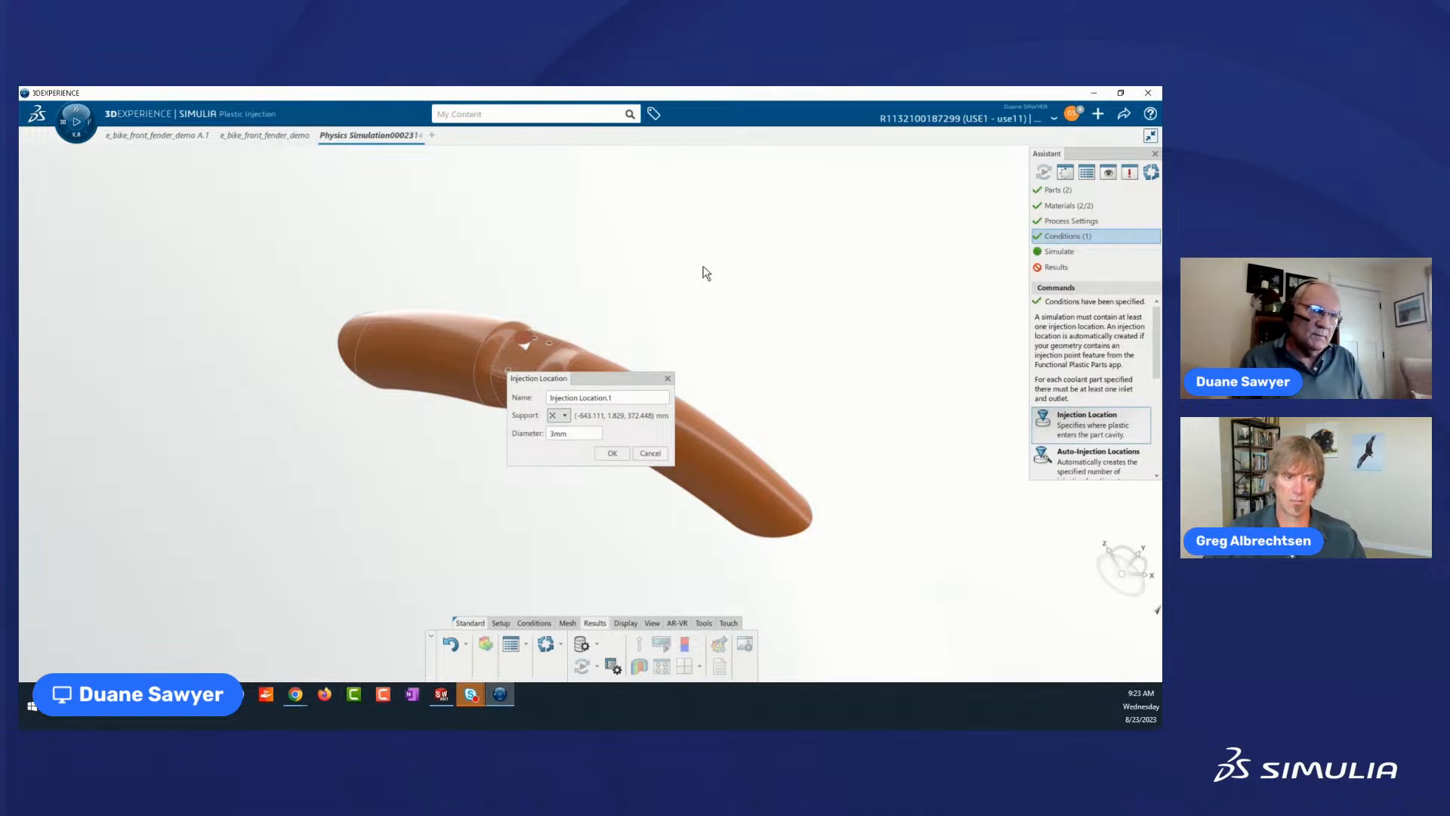
click(610, 454)
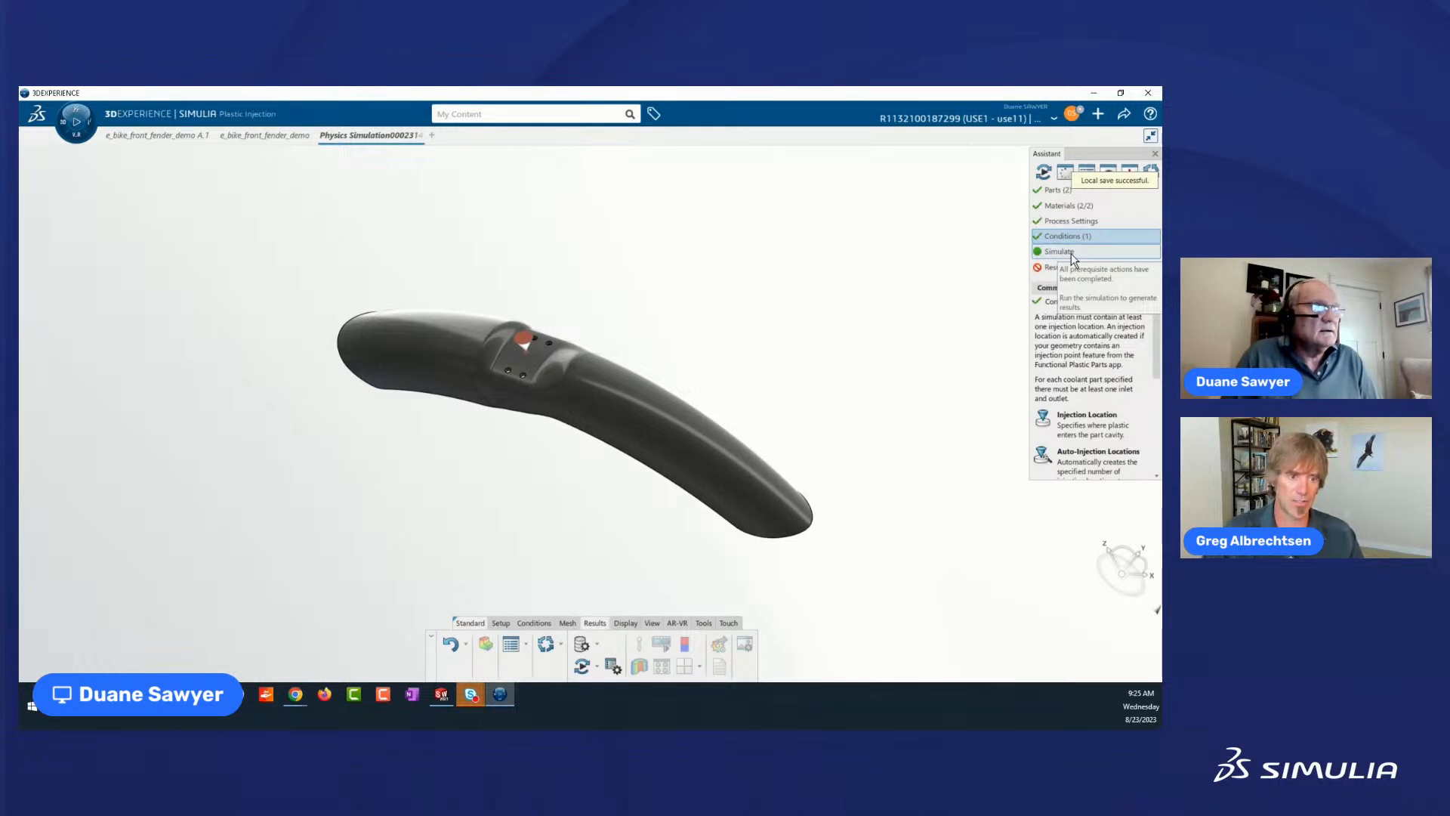
Open the Simulate settings and keep the Fill, Pack+Cool and Warp simulations all selected for a Local interactive run.
click(1071, 252)
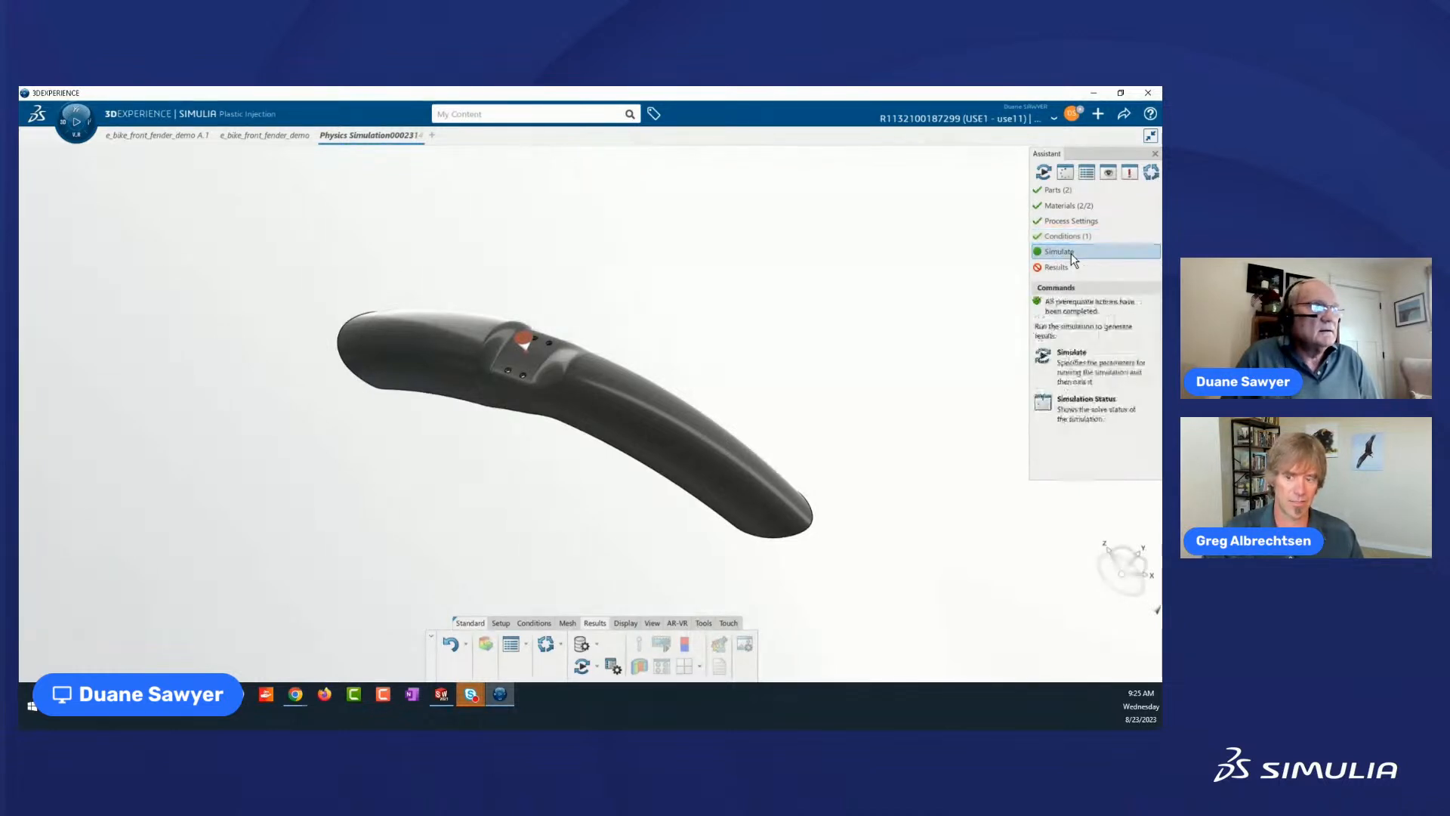
click(1072, 358)
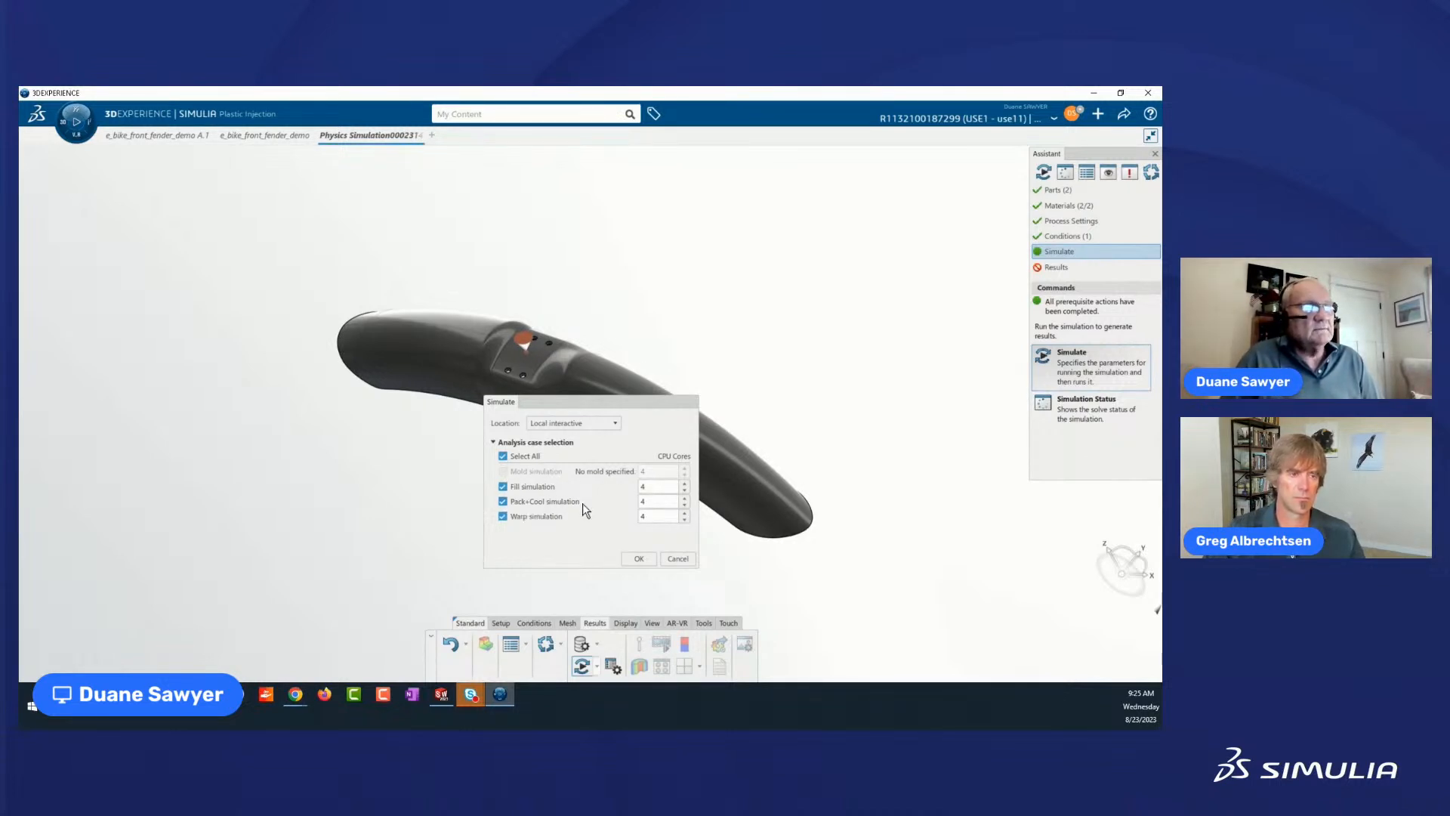
click(502, 512)
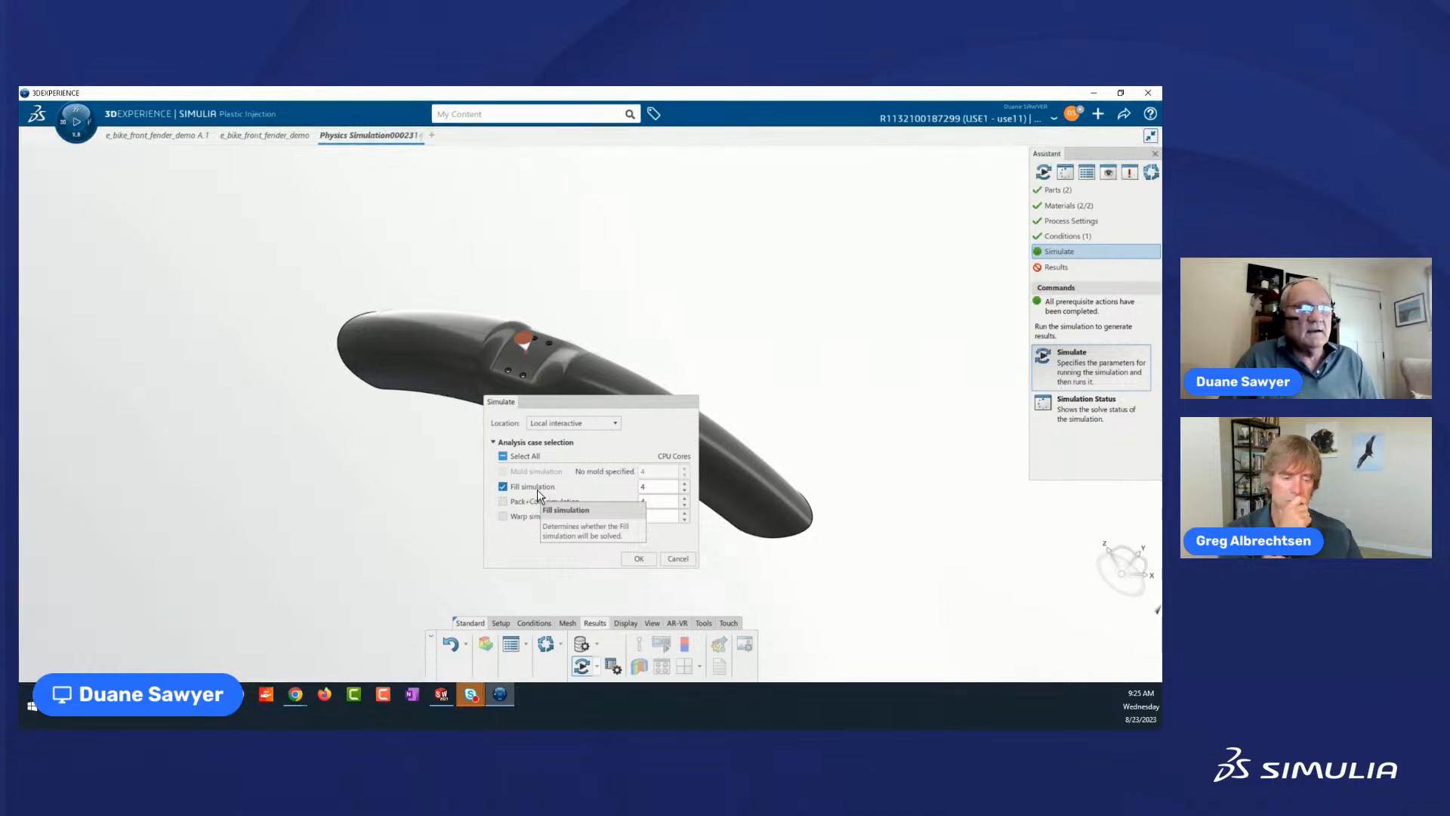
click(503, 502)
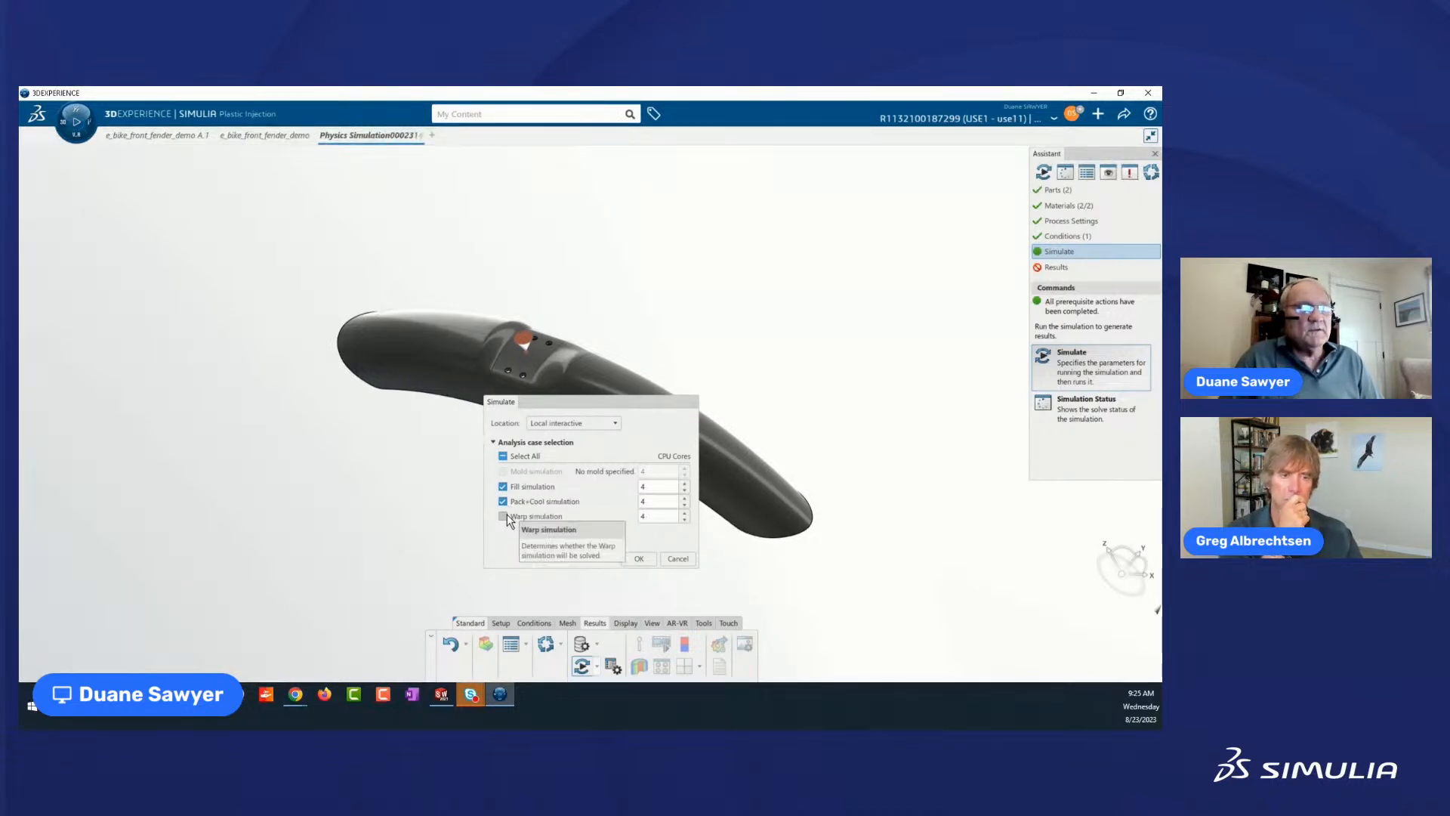
click(504, 517)
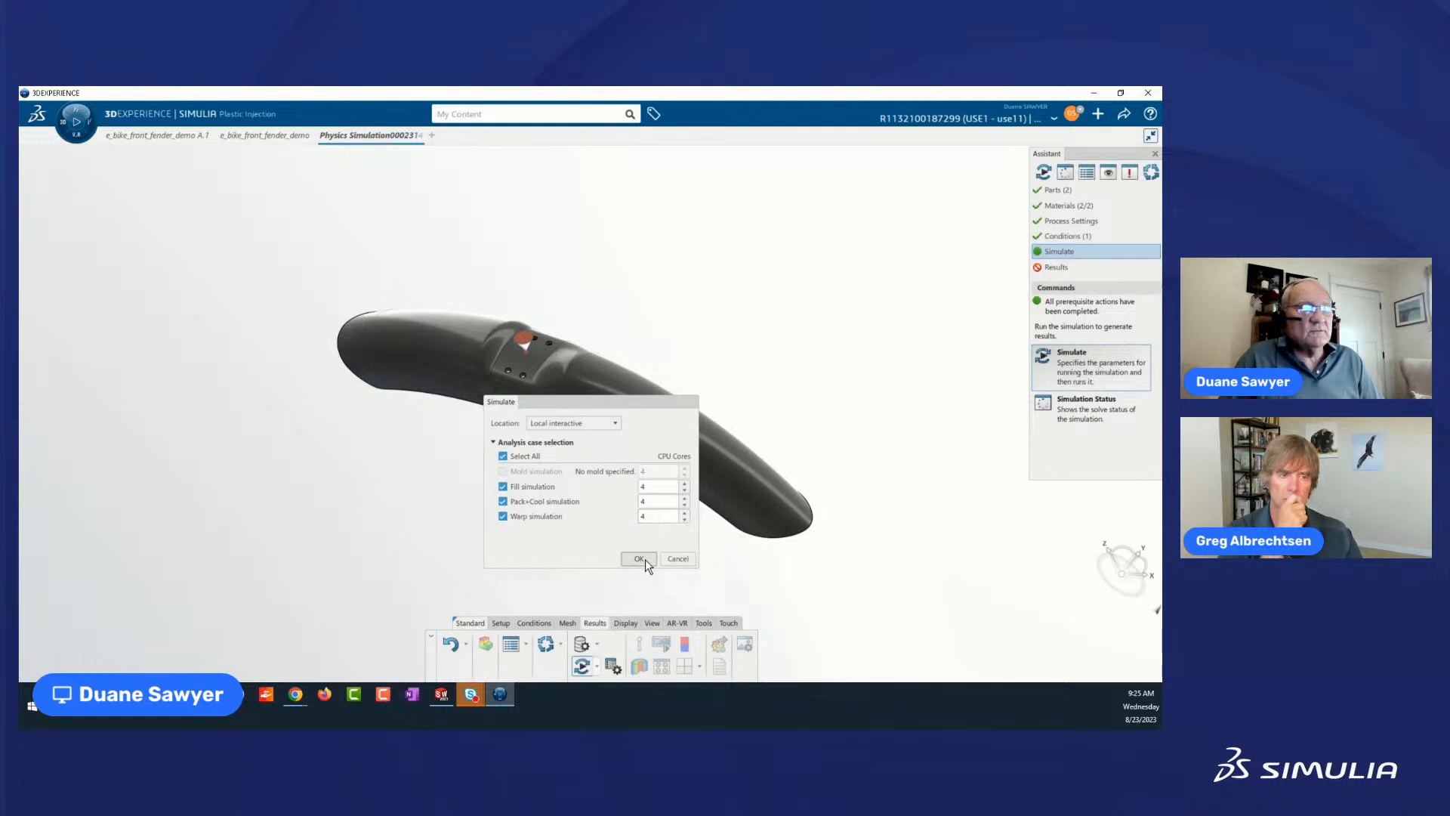
Set the Fill and Pack+Cool simulations to 8 CPU cores, raise the Warp simulation's core count as well, and start the run.
click(685, 484)
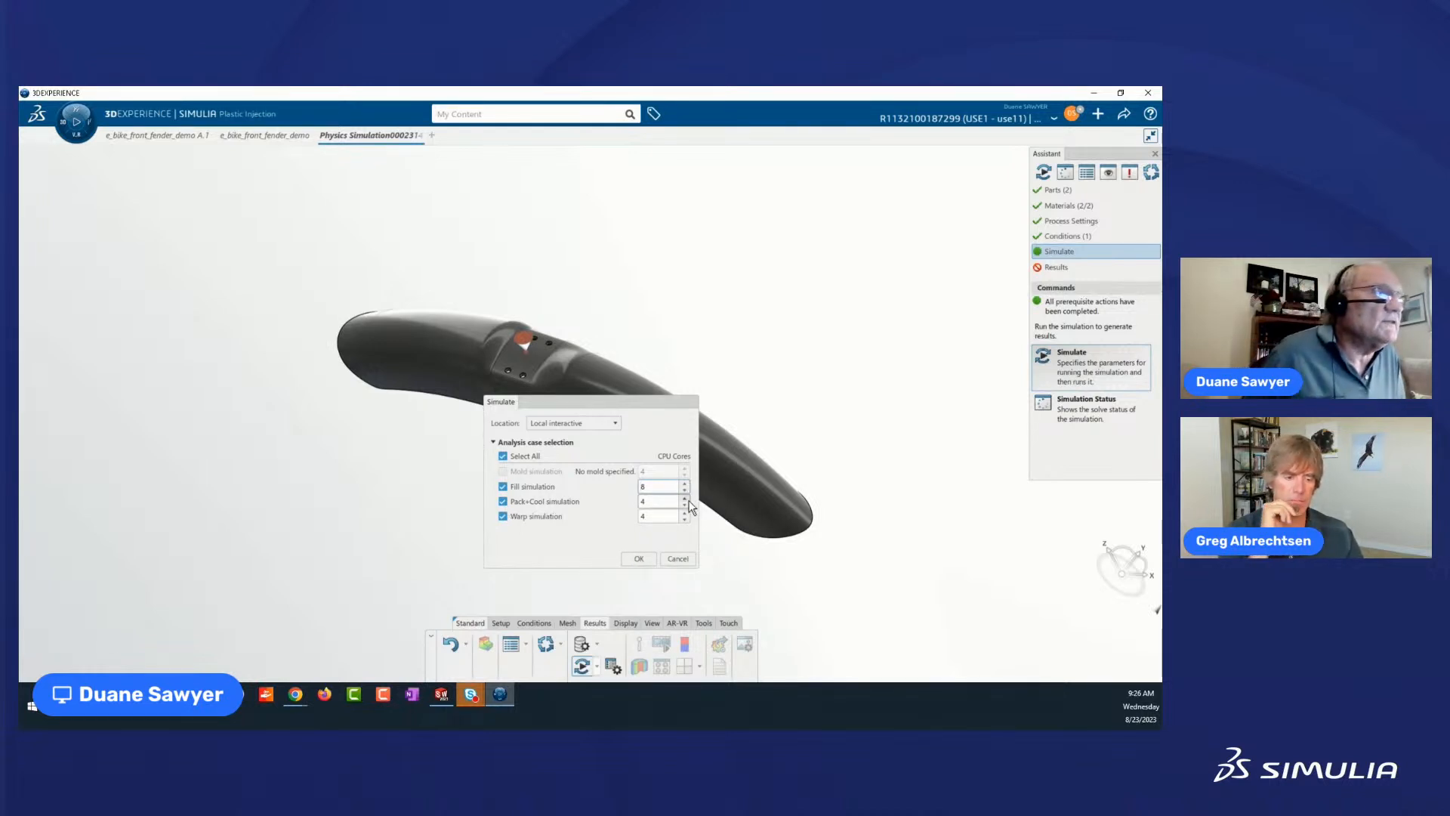
click(685, 499)
click(685, 499)
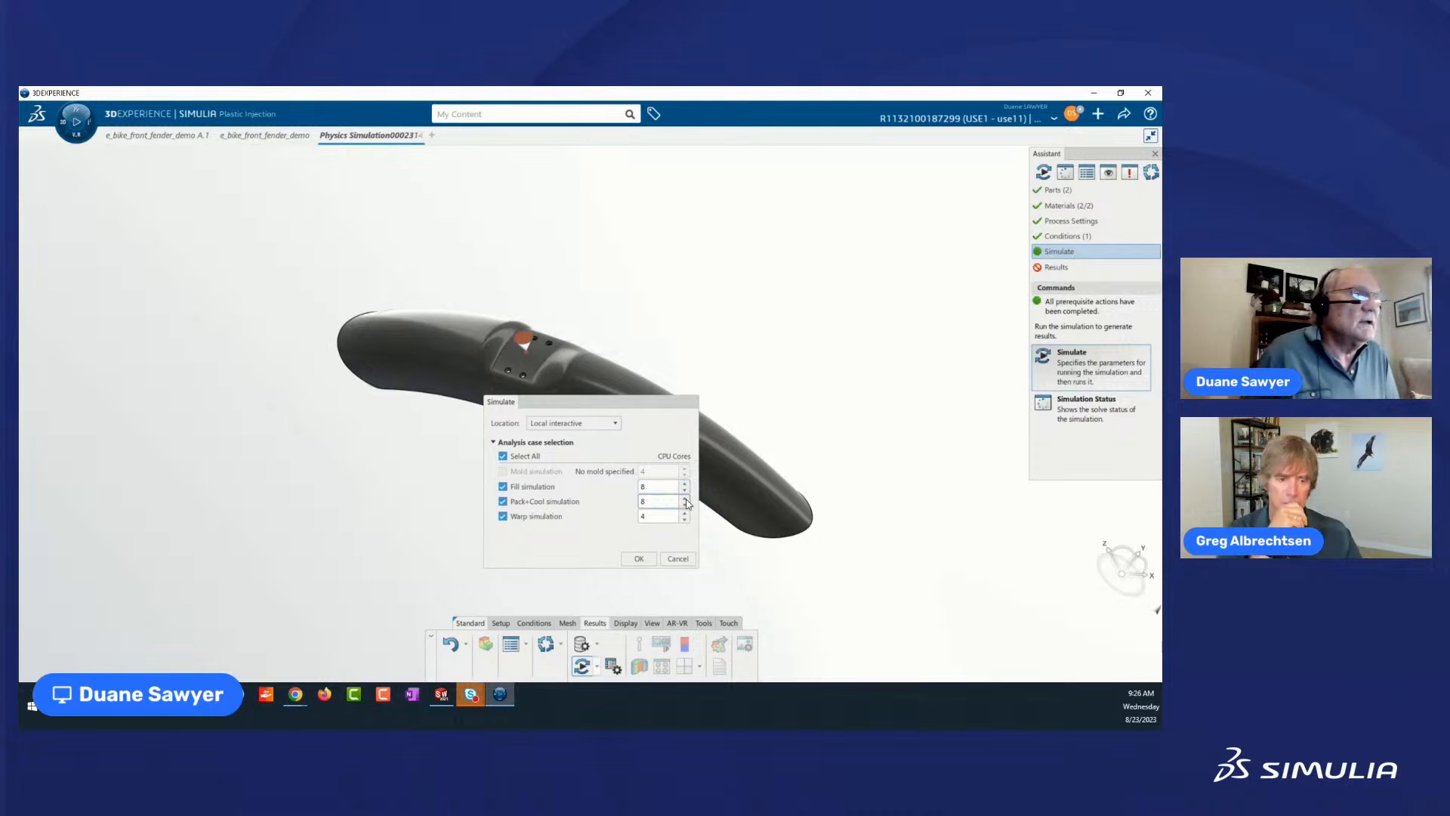
click(685, 513)
click(685, 513)
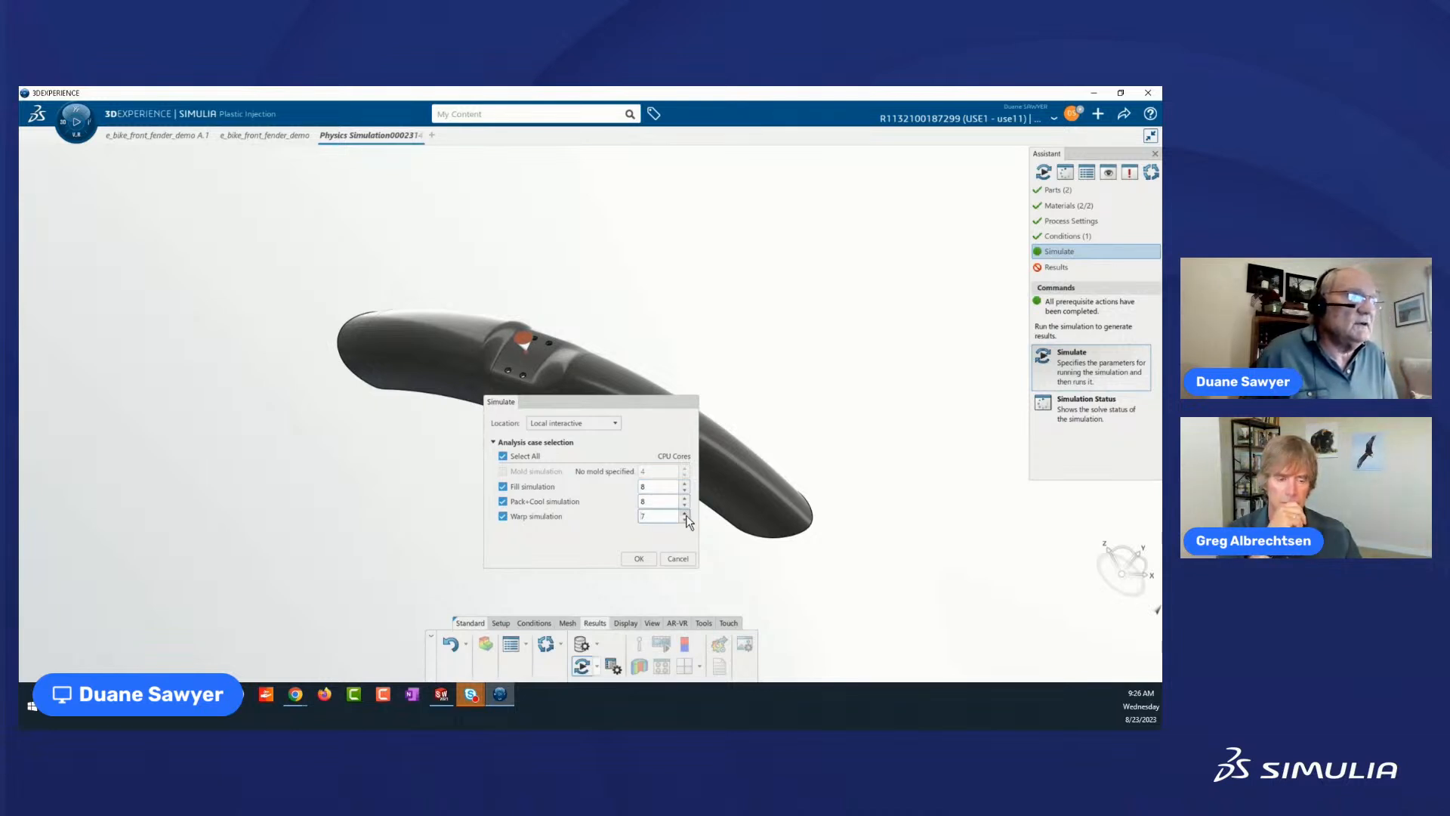
click(685, 514)
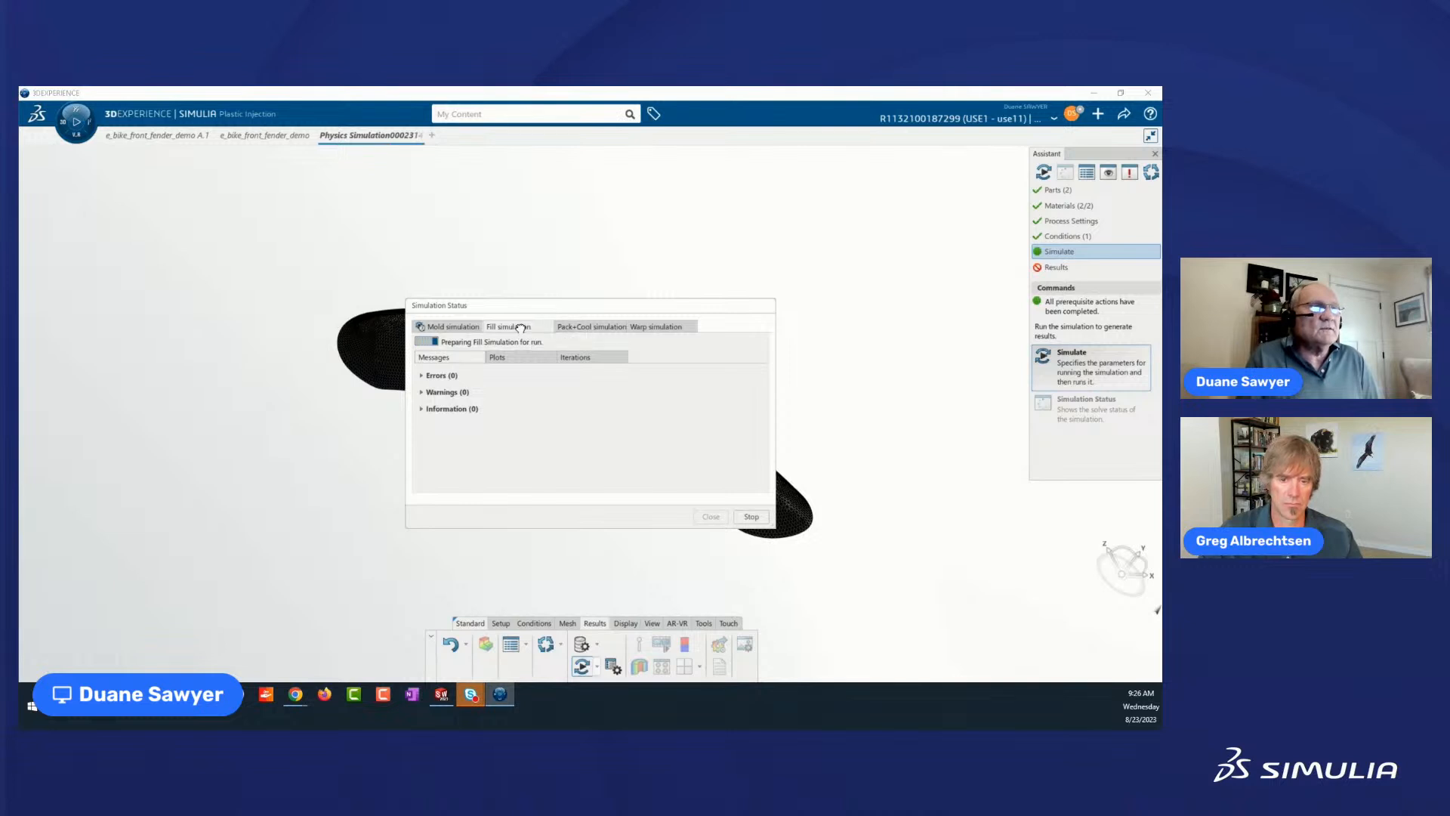
Check the Fill simulation's Flow Rate plot while solving, and stop the solve immediately, closing the Simulation Status.
click(519, 359)
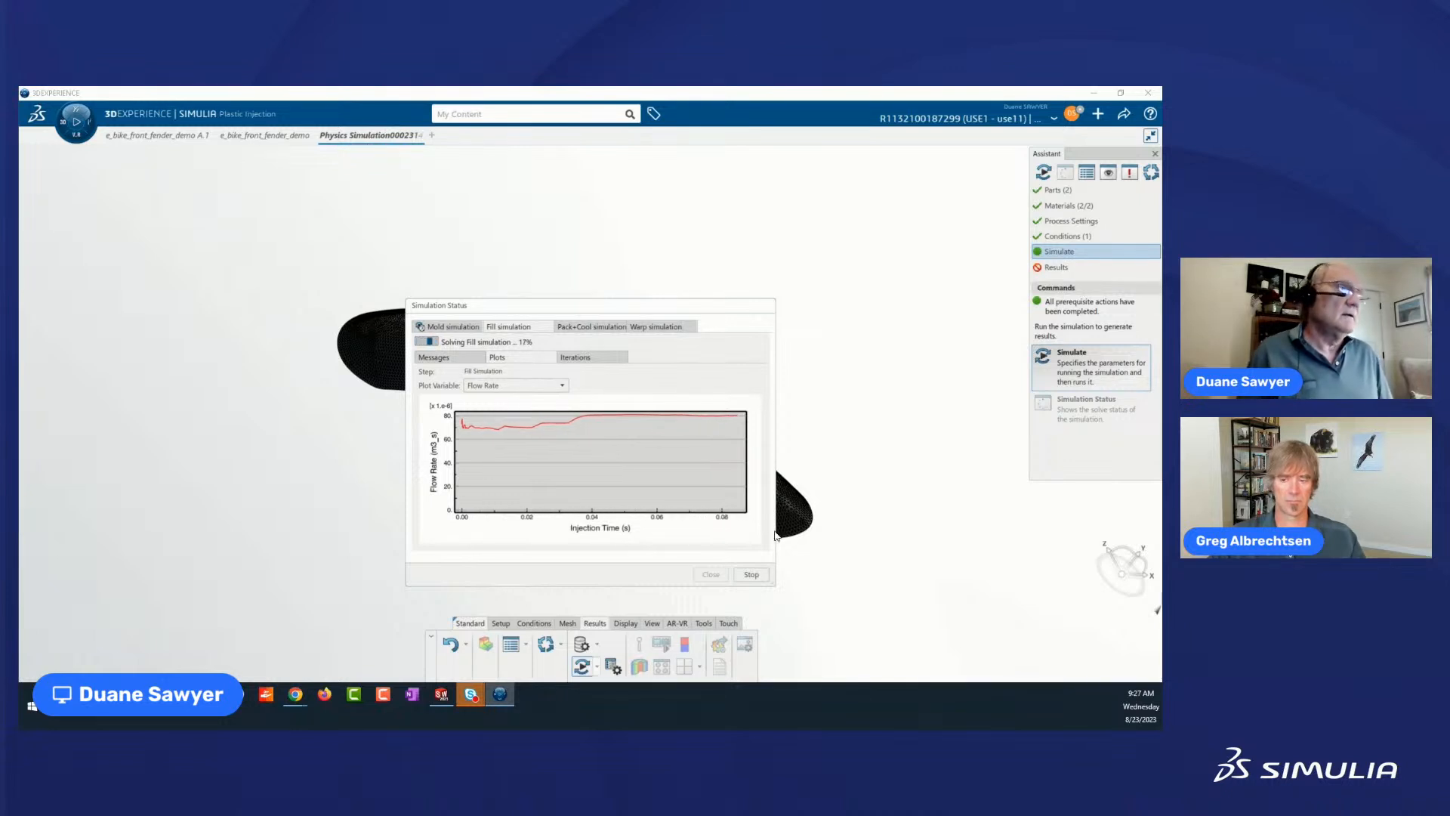
click(751, 574)
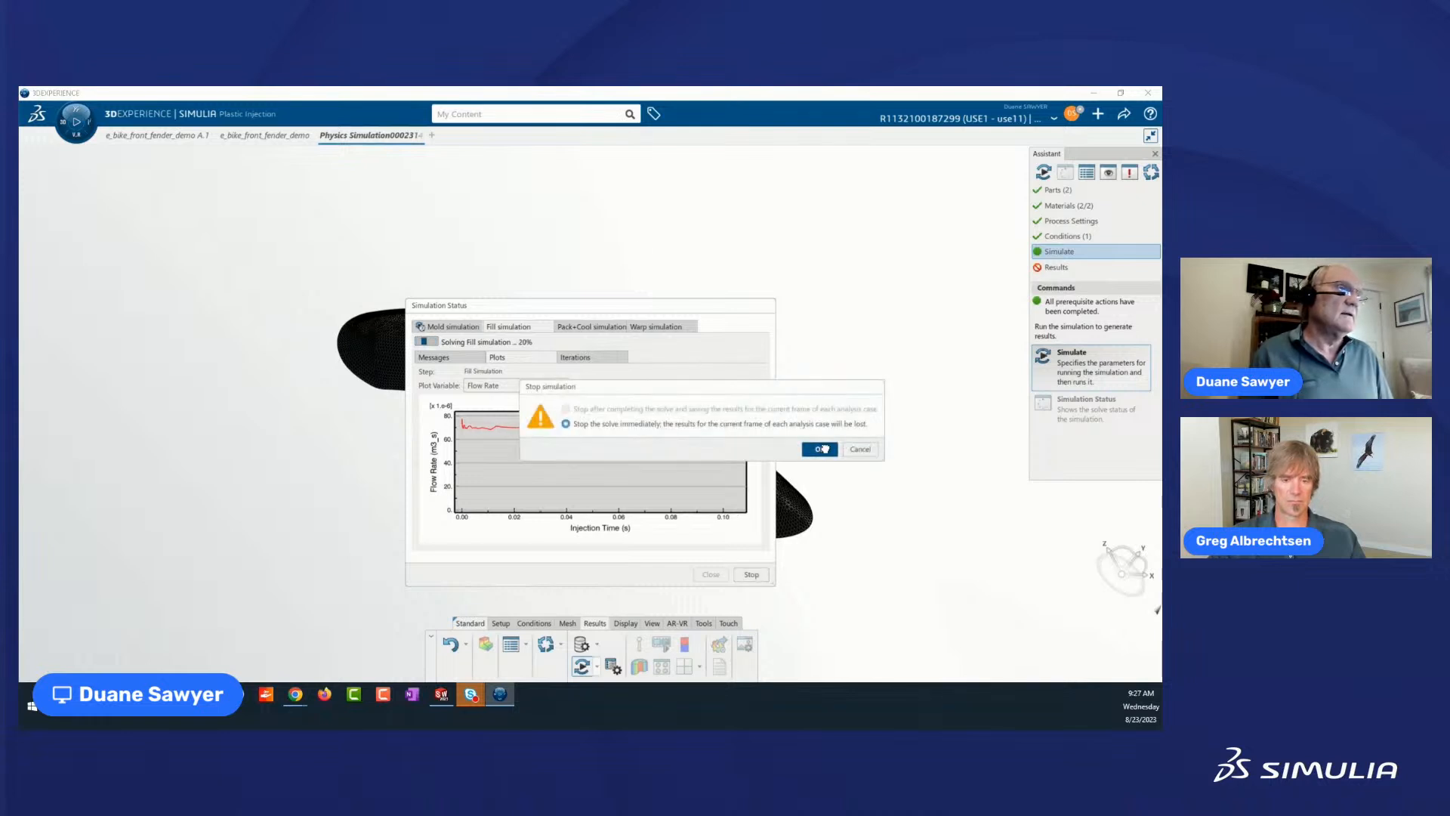
click(822, 448)
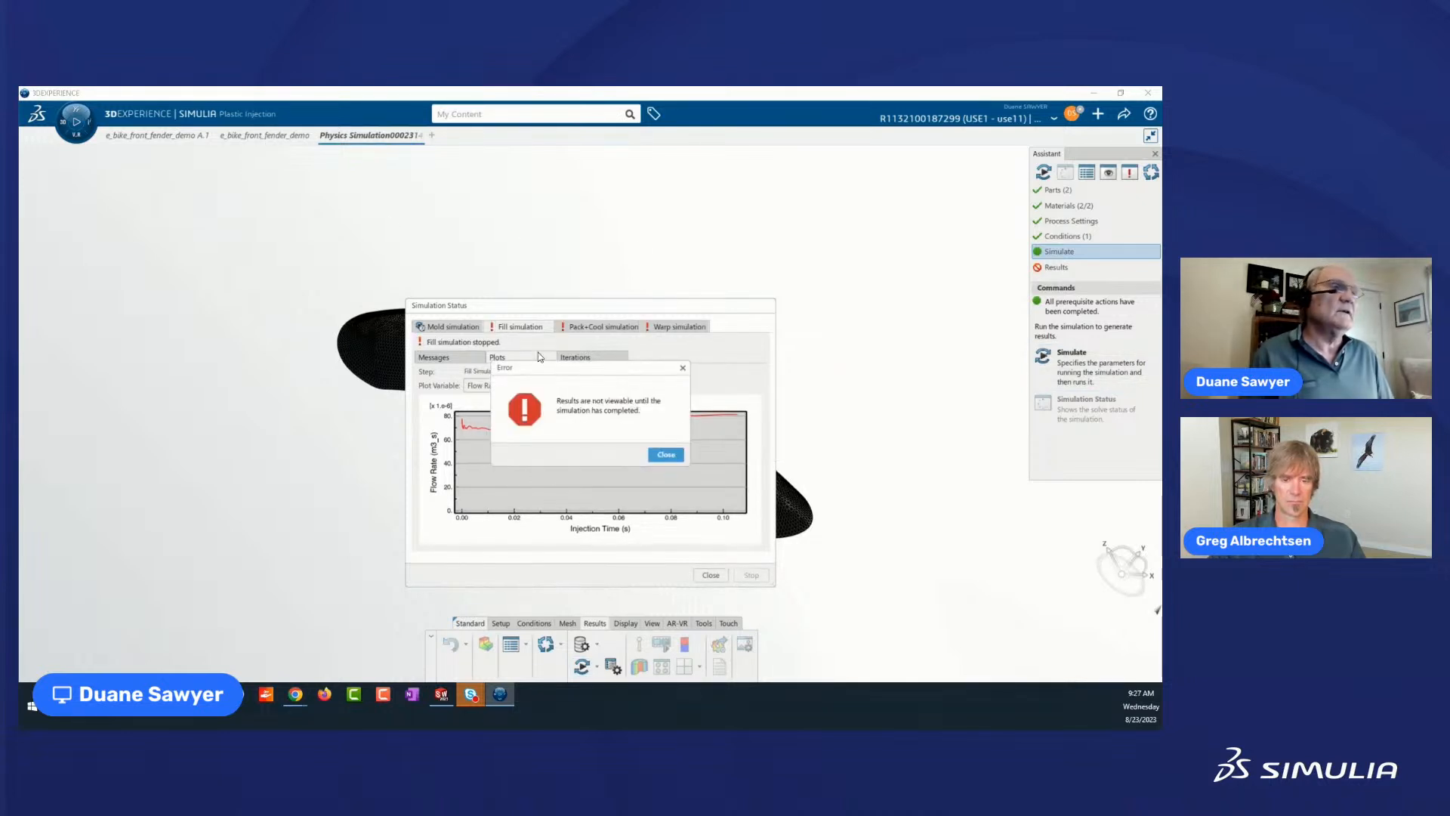
click(659, 456)
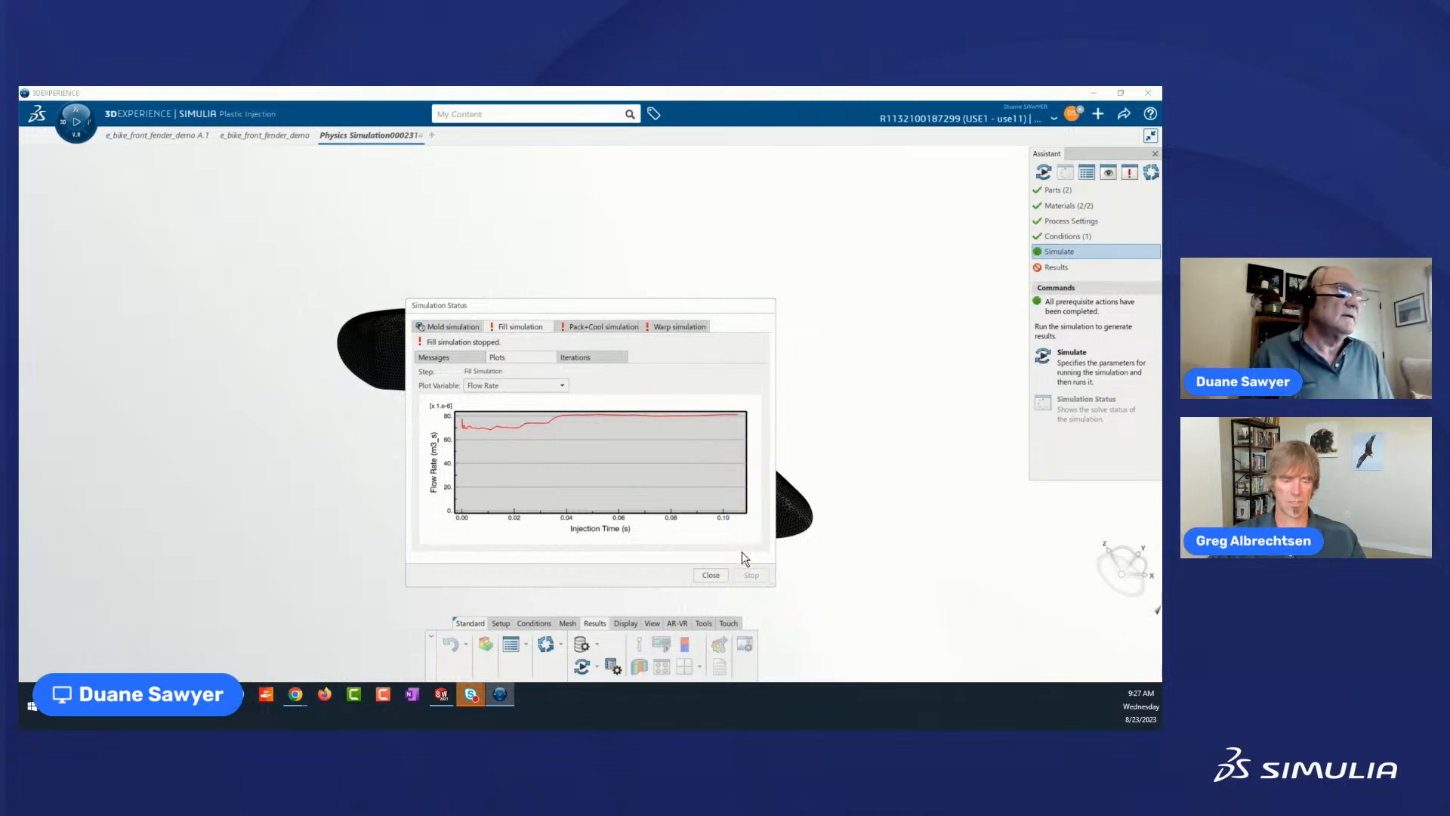
click(711, 575)
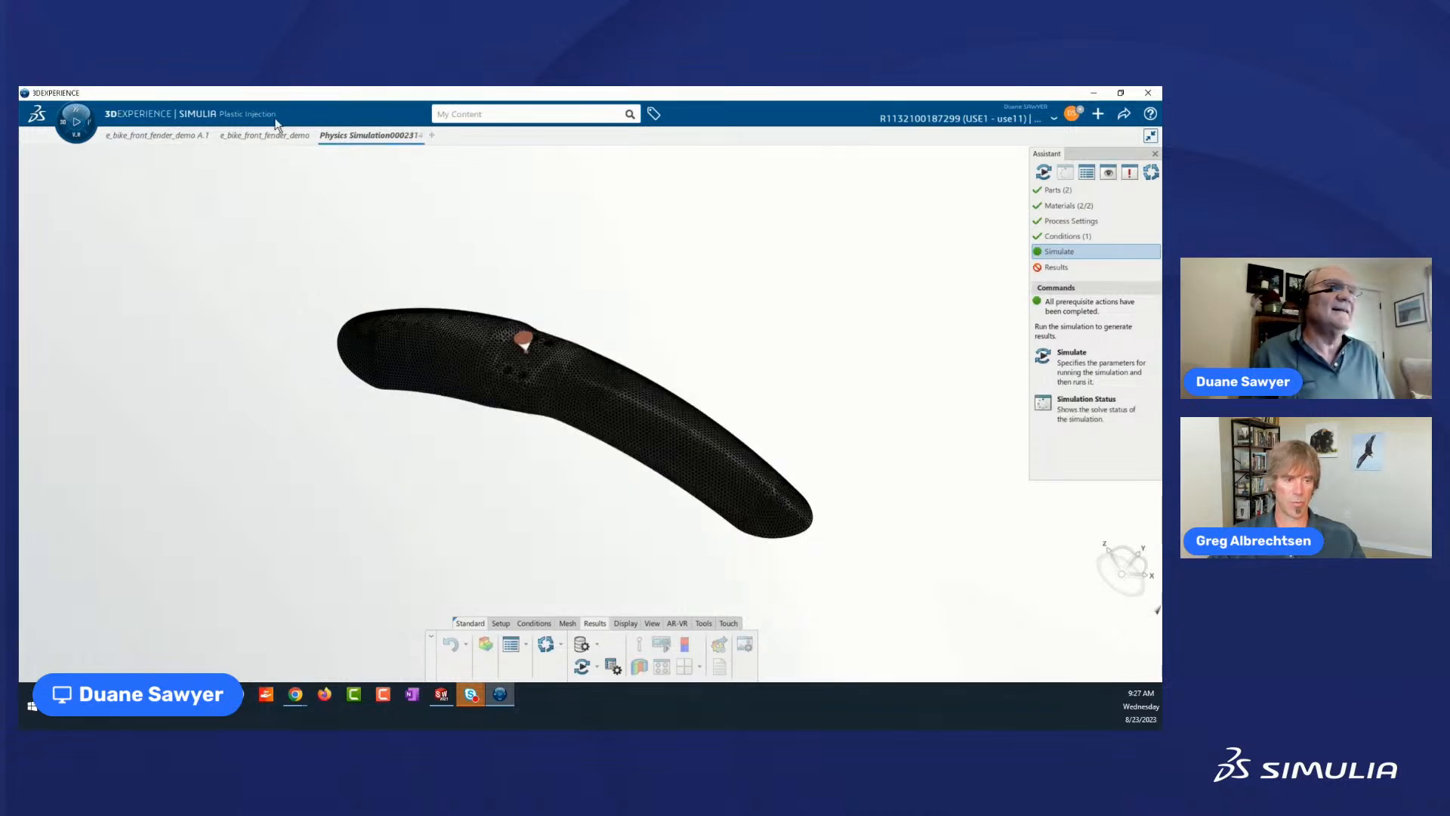
Switch to the solved e_bike_front_fender_demo simulation and show the Fill time plot of its Fill Simulation step.
mouse_move(263, 142)
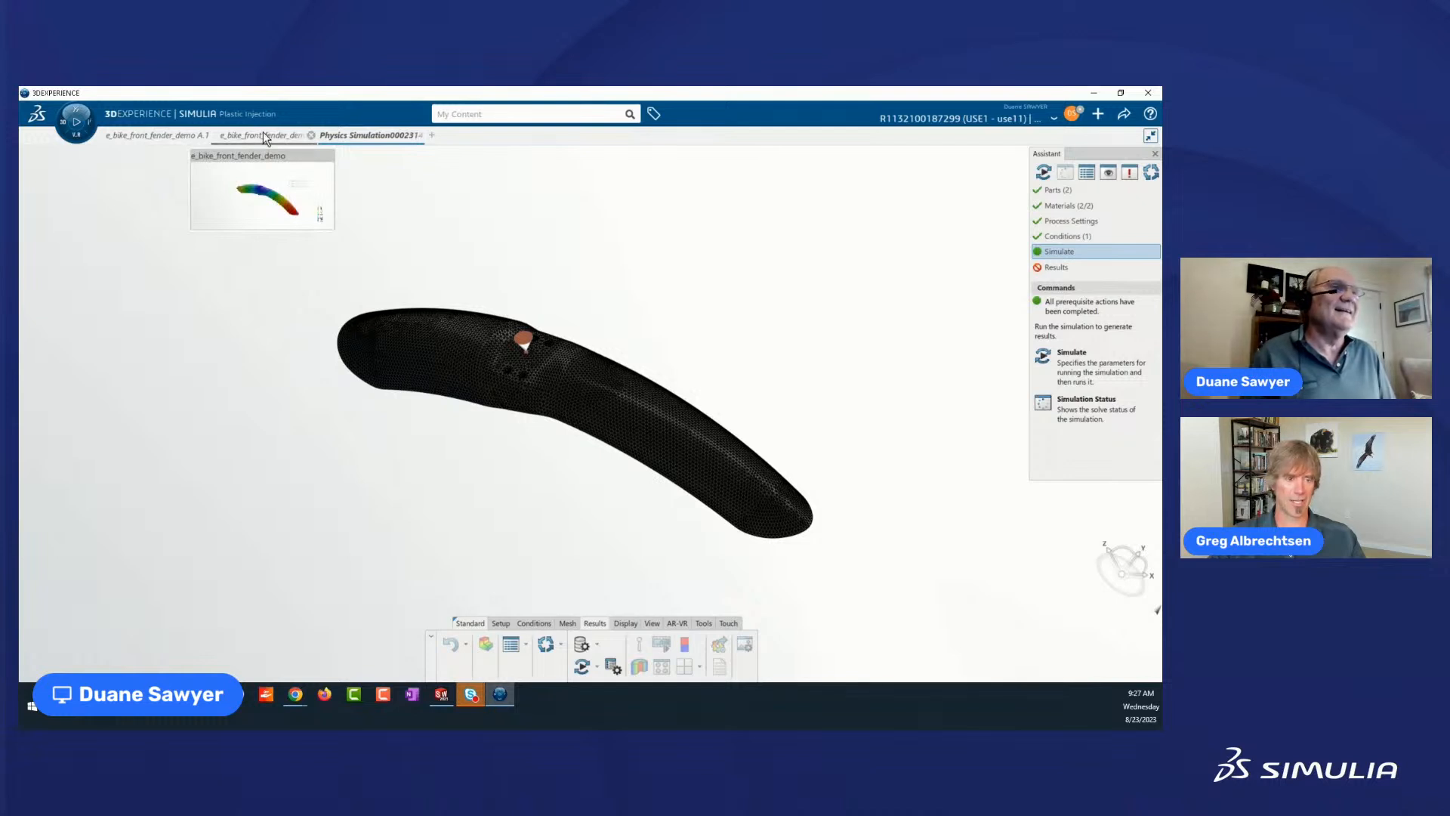
click(264, 138)
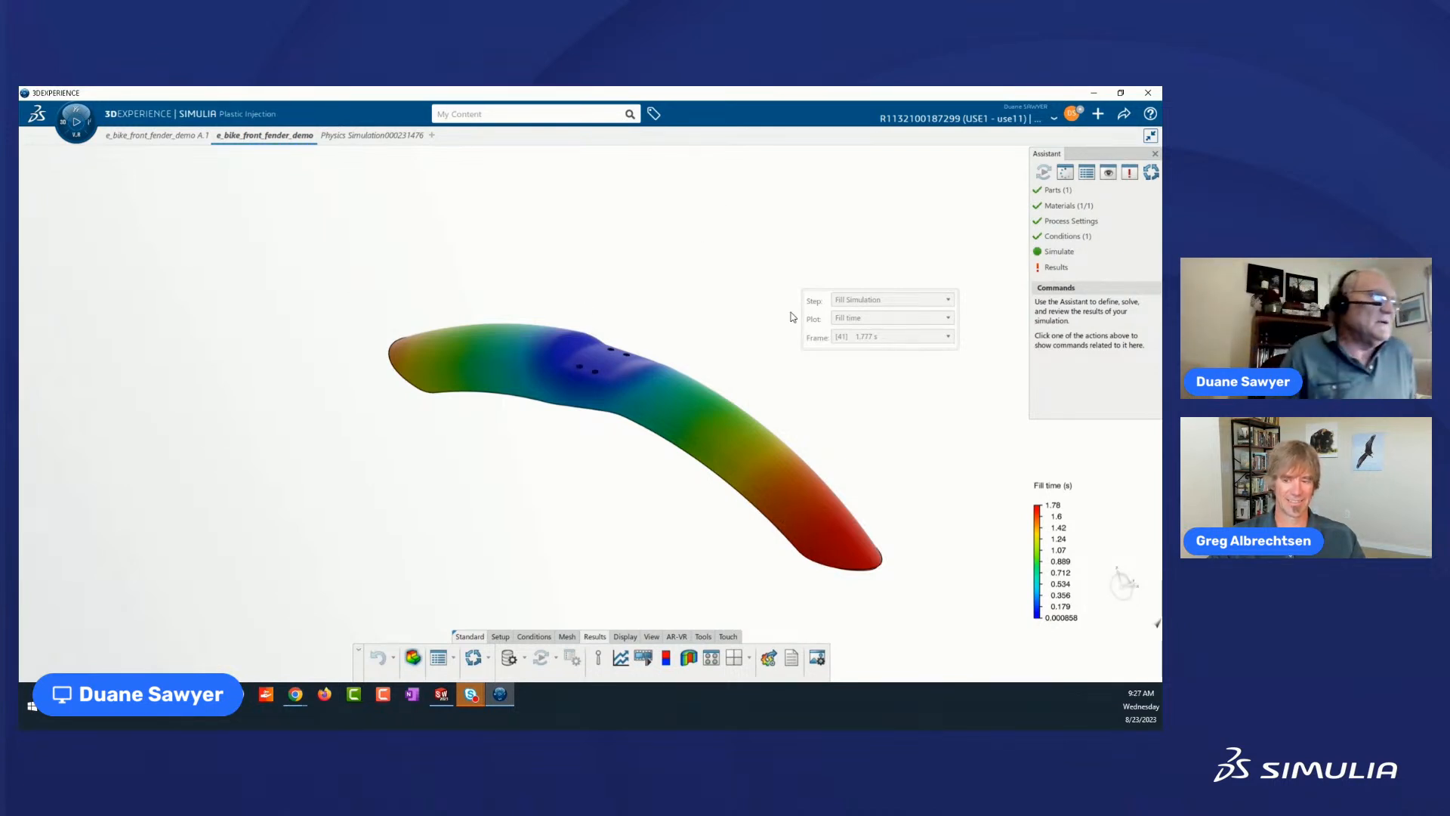
click(948, 300)
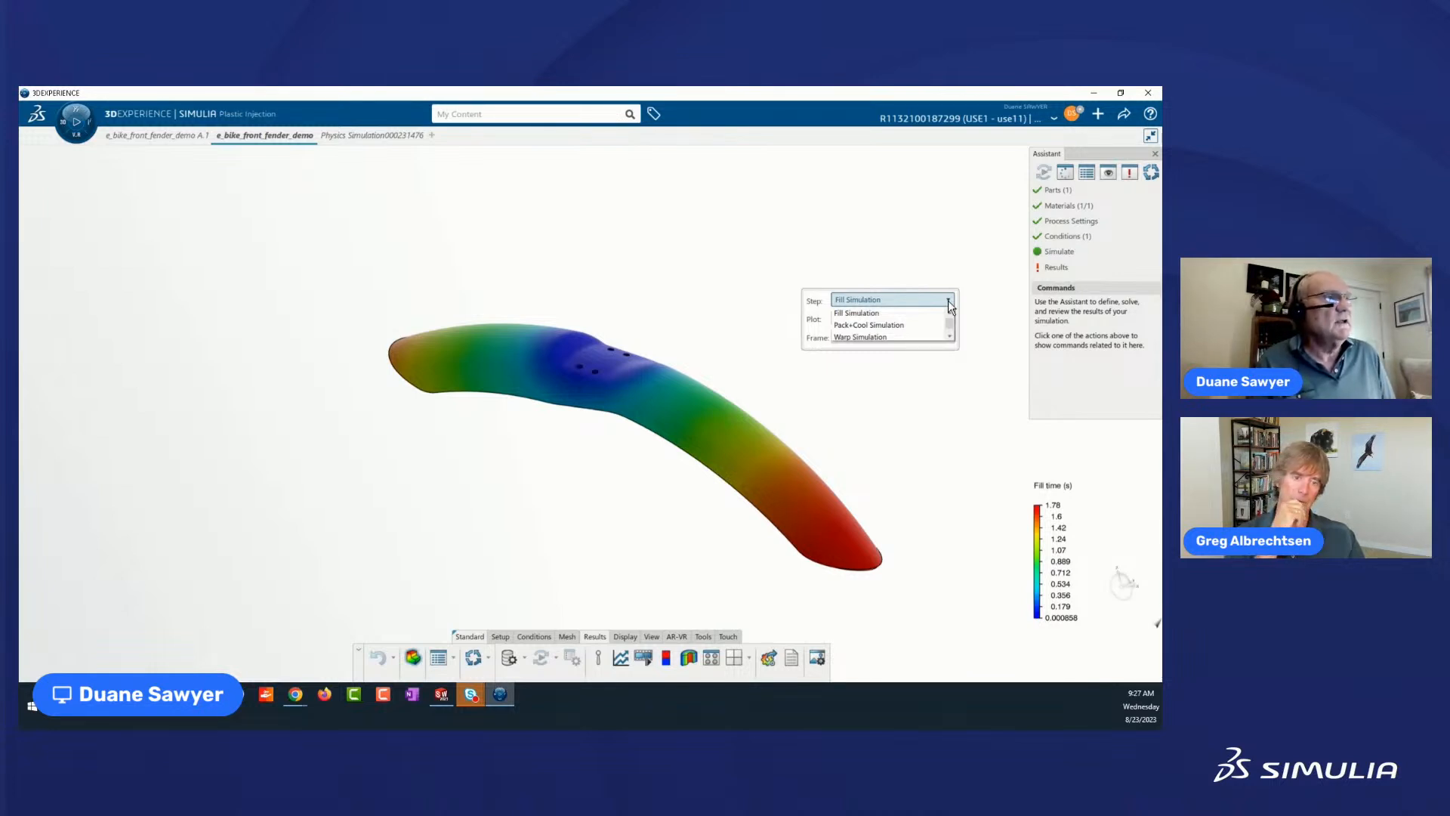
click(853, 314)
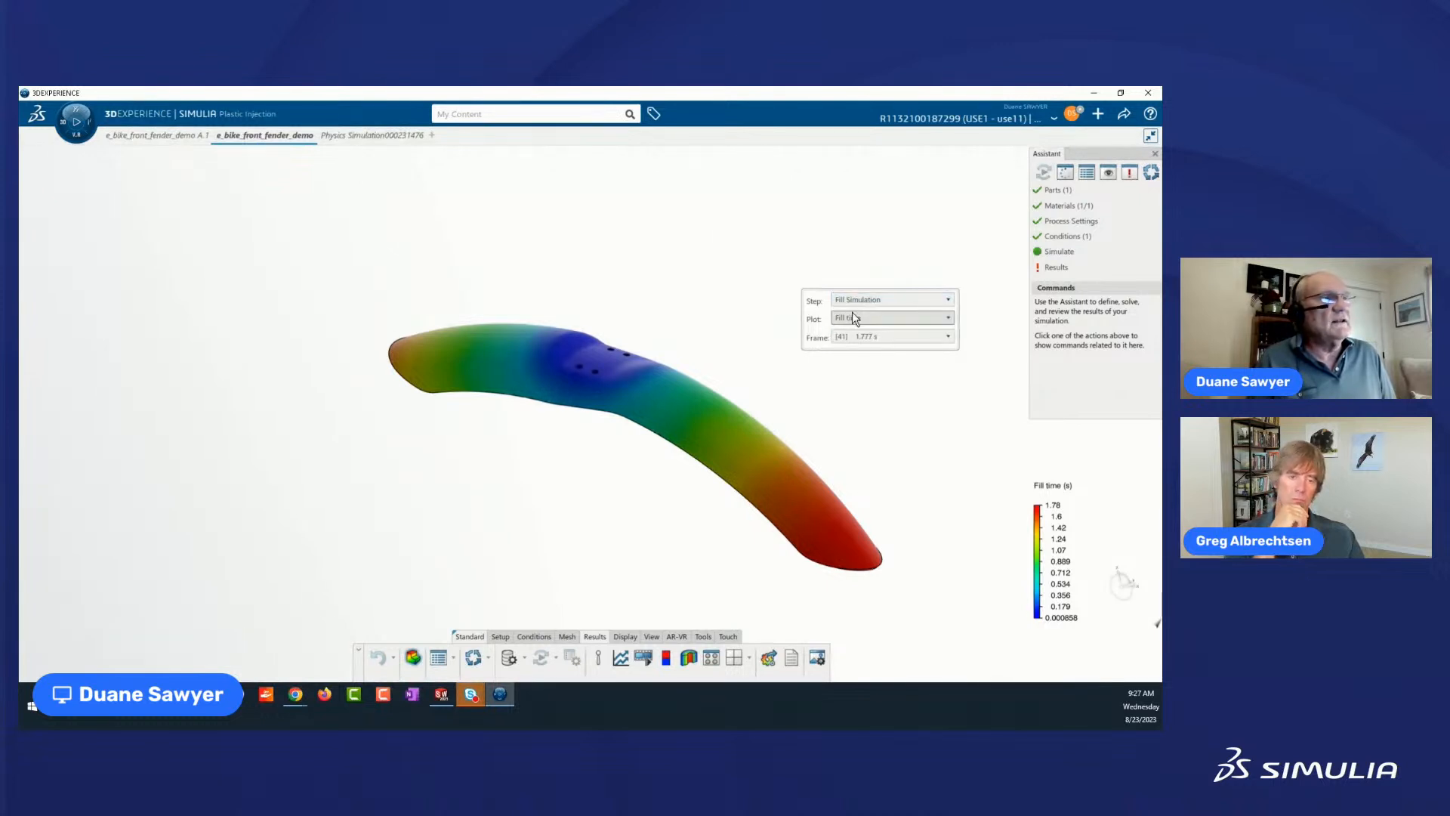
click(858, 317)
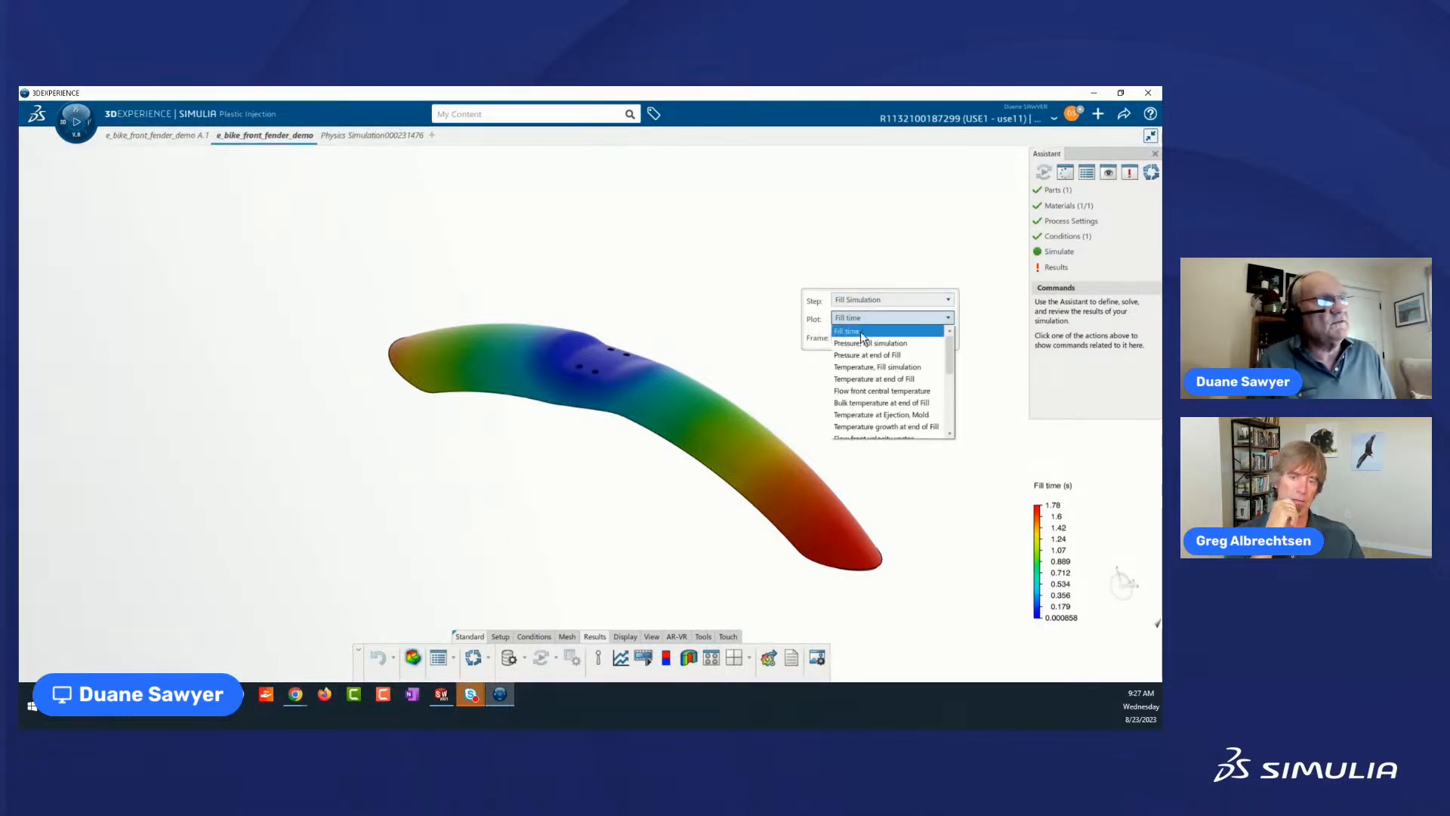
click(848, 332)
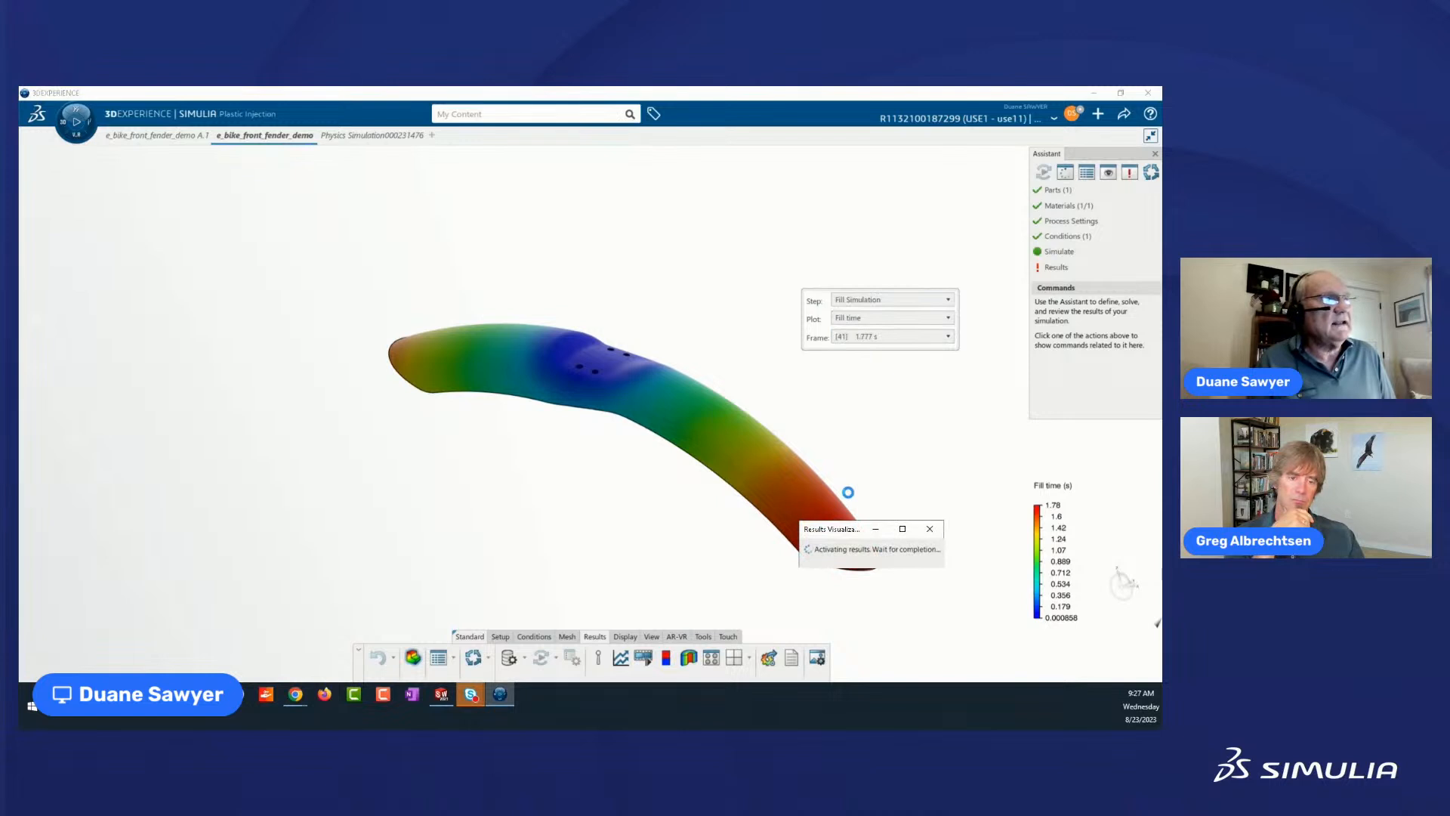
Play the fill time animation, stop it, and scrub through the filling of the fender from 0 to 100 %.
click(76, 127)
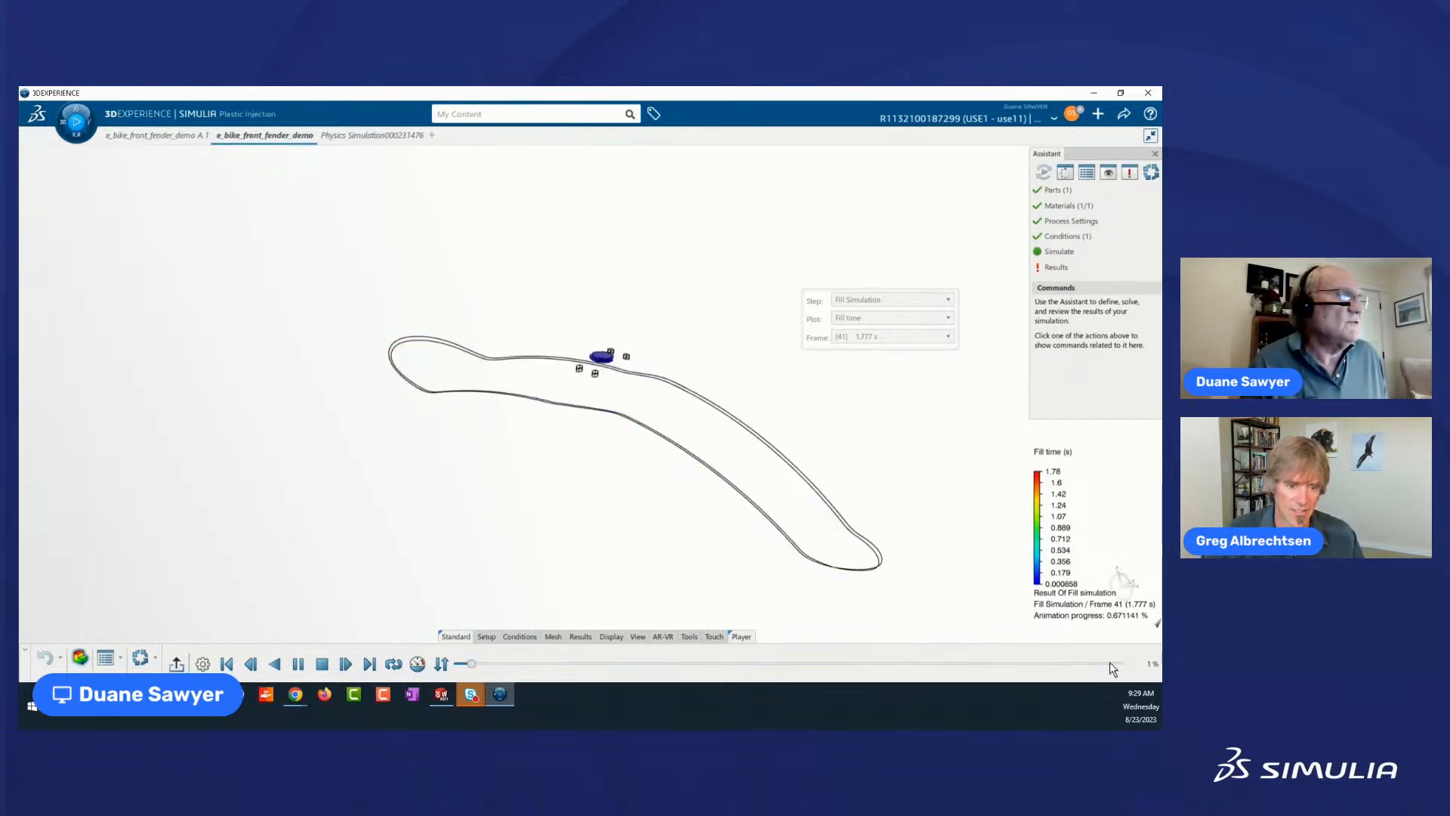
click(322, 665)
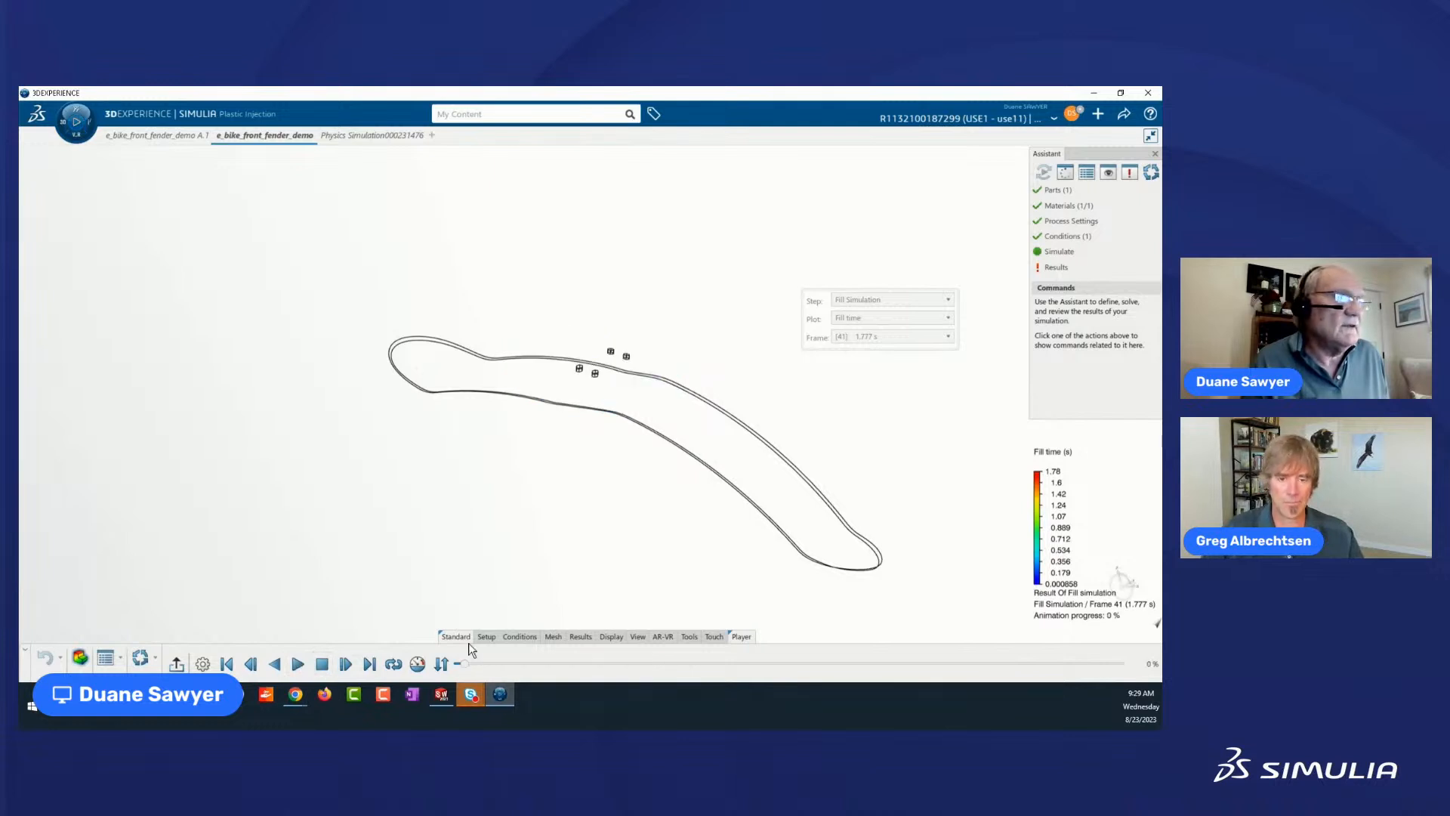
drag(462, 664, 1140, 676)
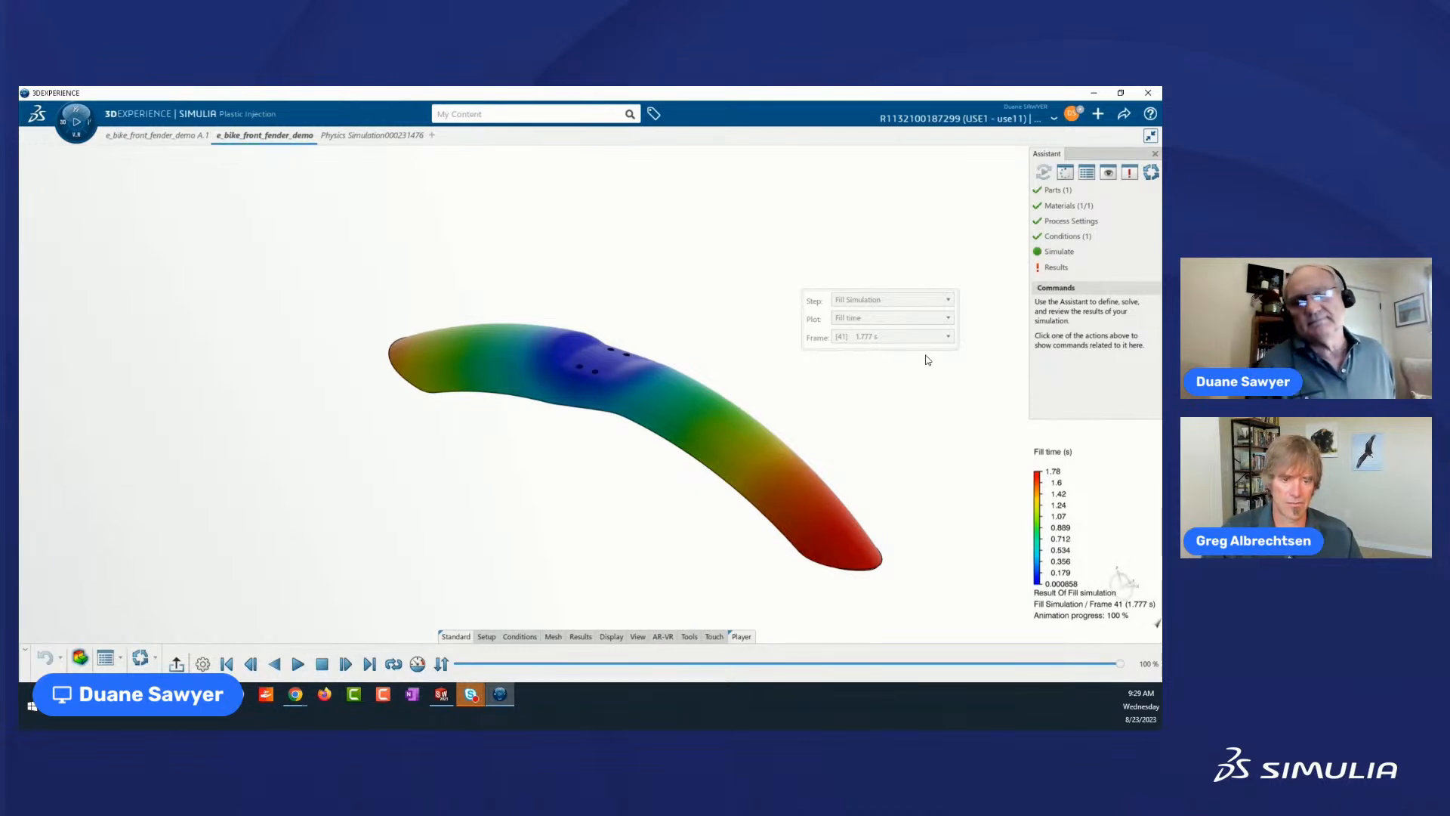
Show the Pressure, Fill simulation plot on the fender while the animation plays.
click(944, 318)
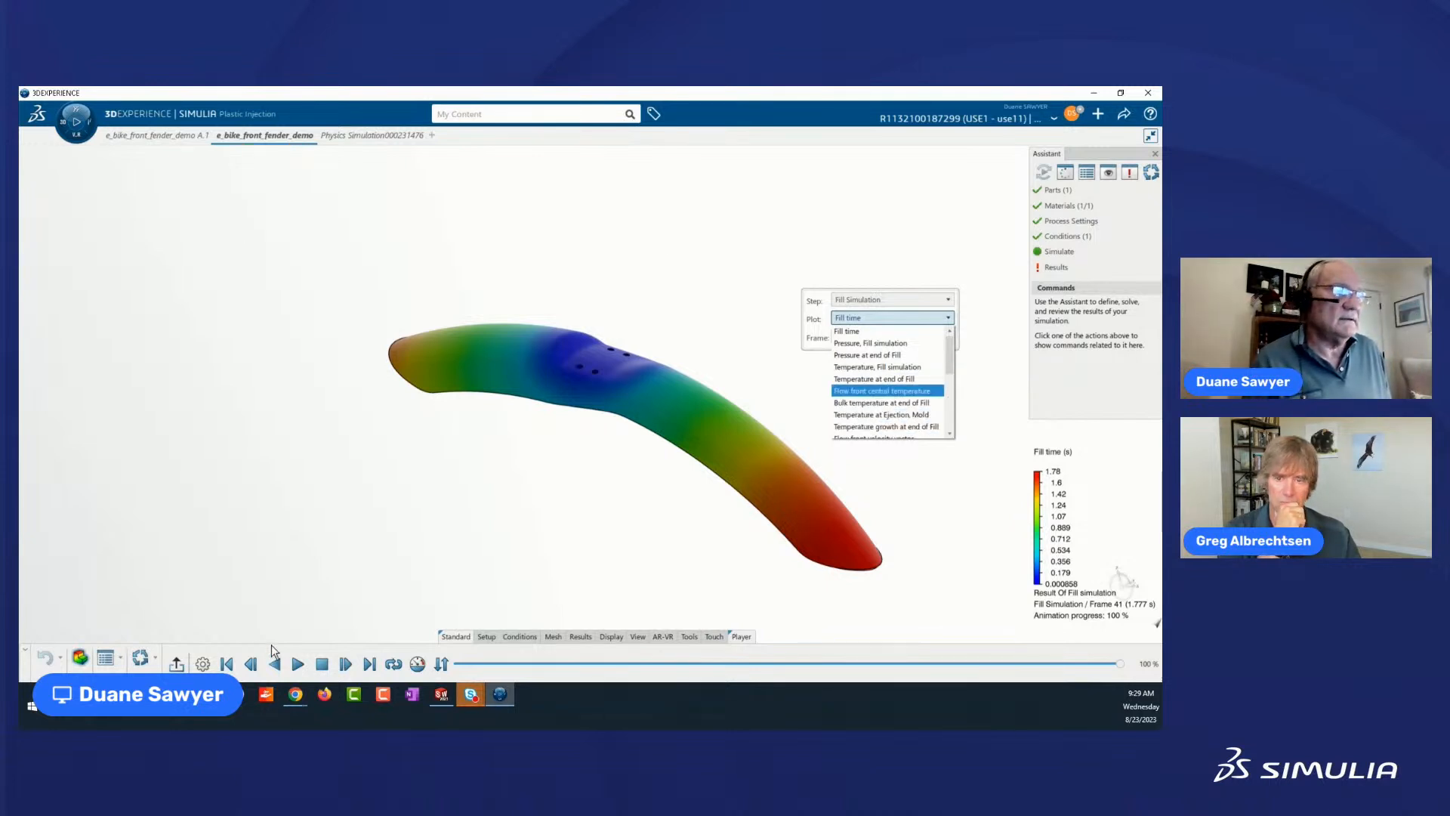
click(956, 555)
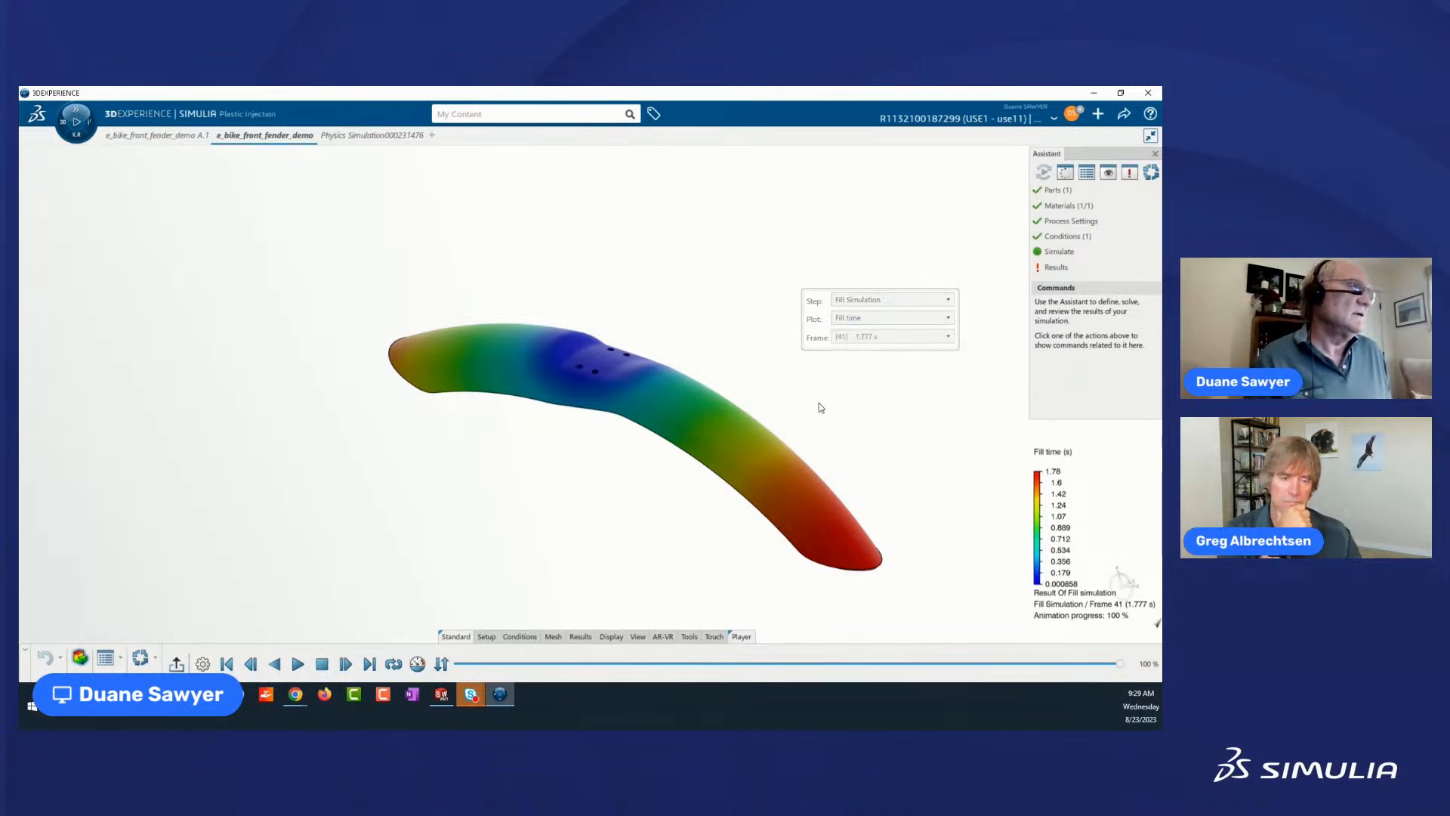
click(861, 312)
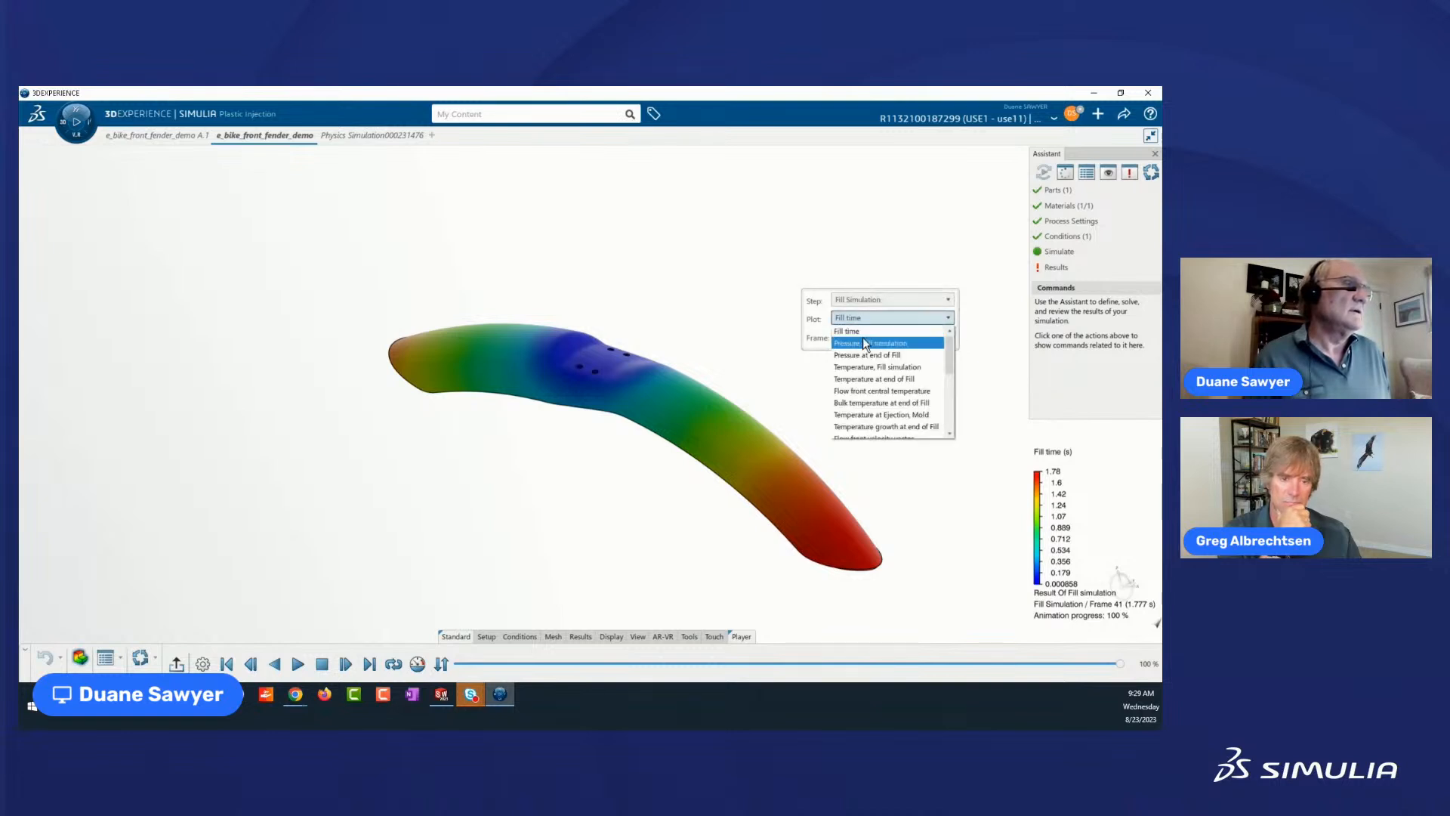
click(862, 337)
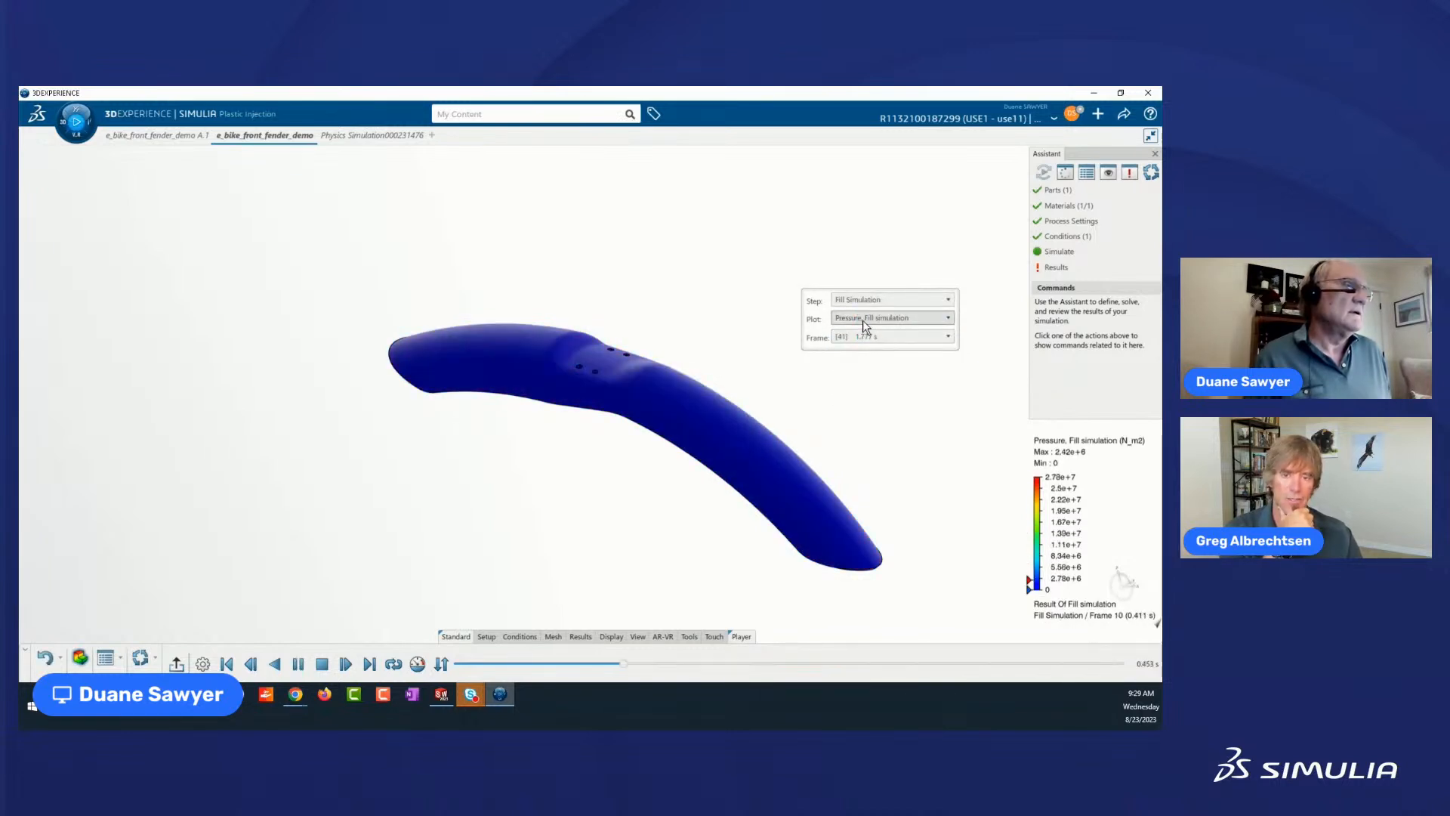
Show the Air traps plot of the Fill Simulation step to examine the fender for trapped air.
click(948, 317)
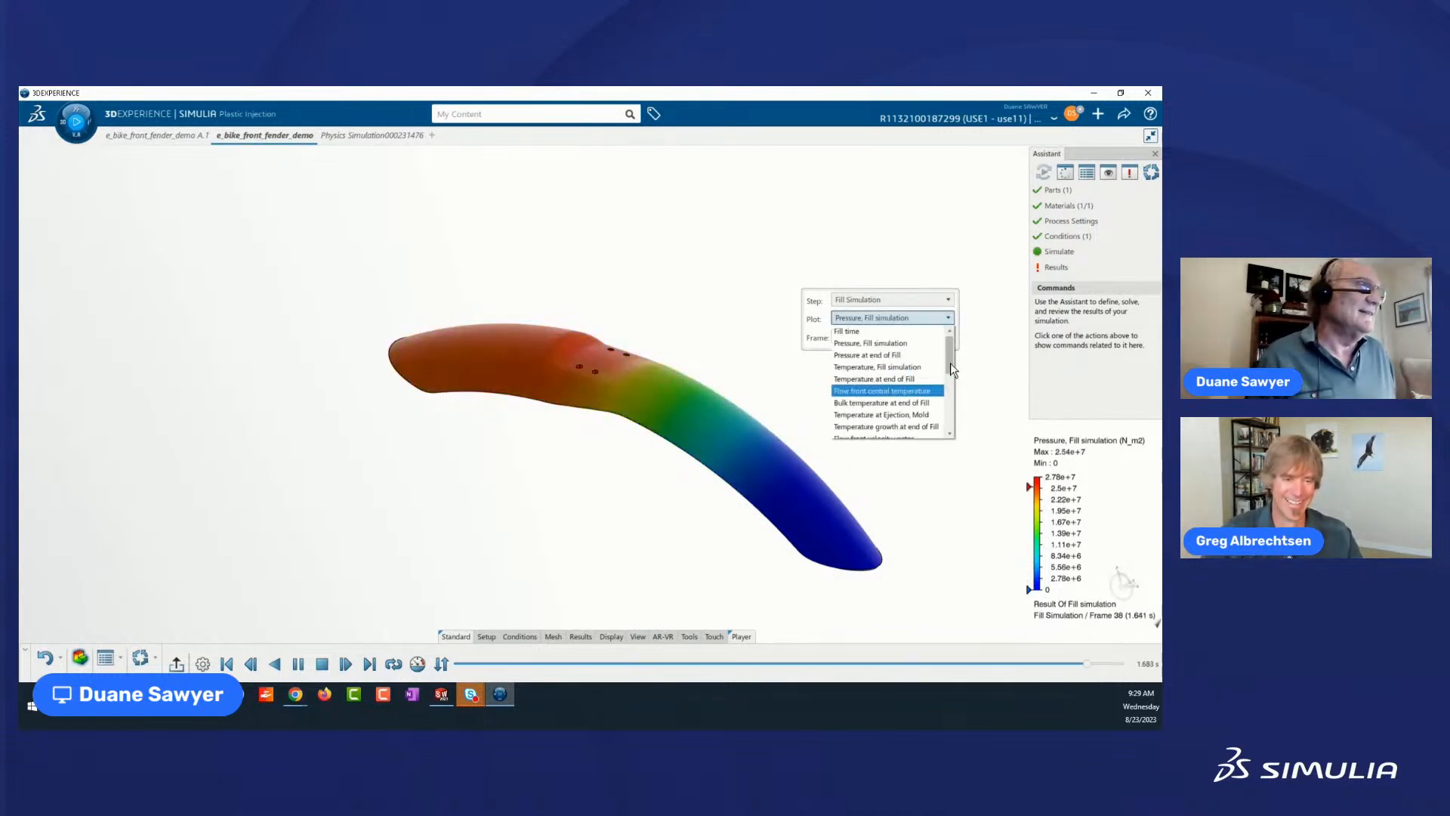
drag(950, 362, 953, 434)
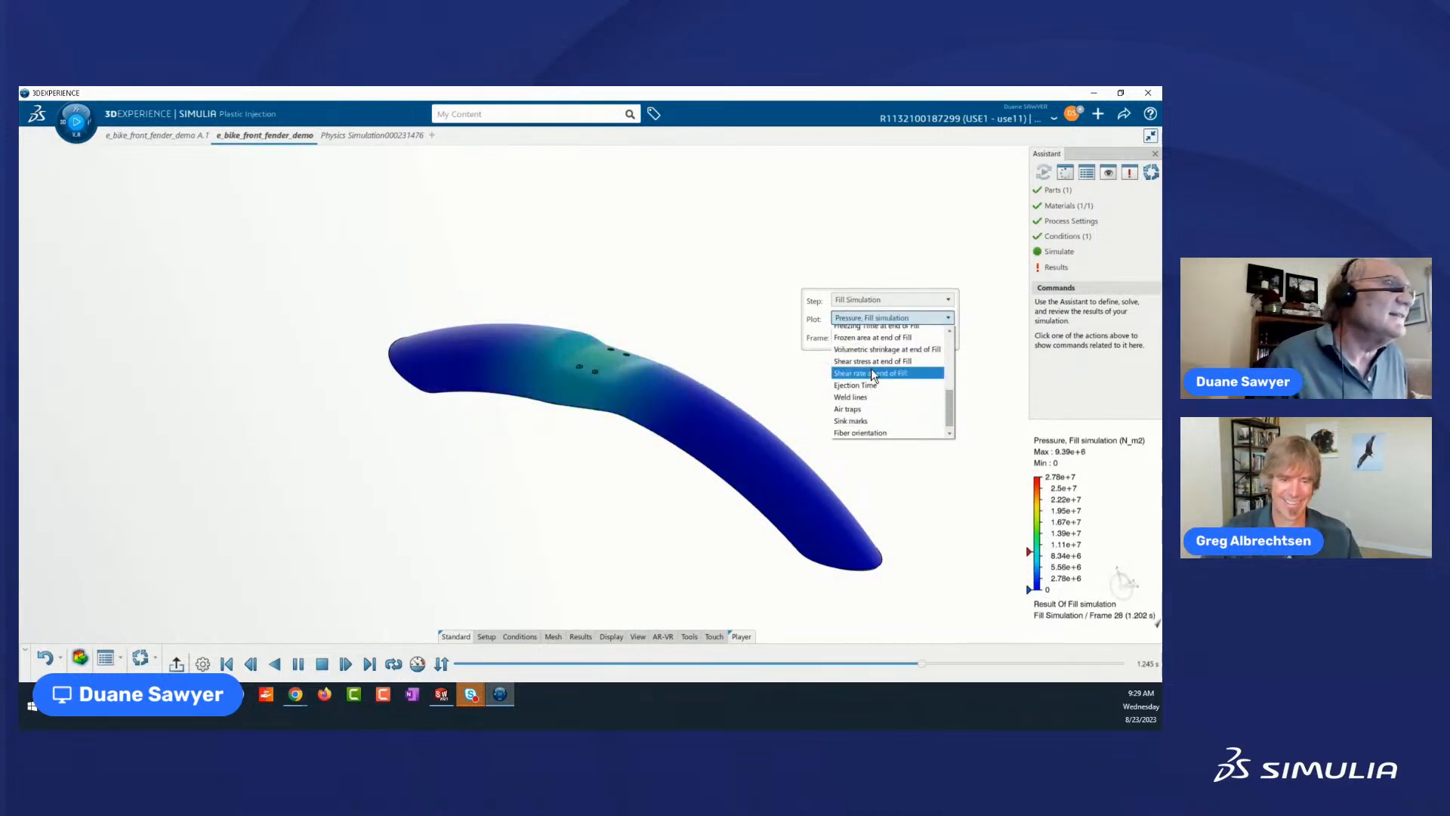
click(859, 409)
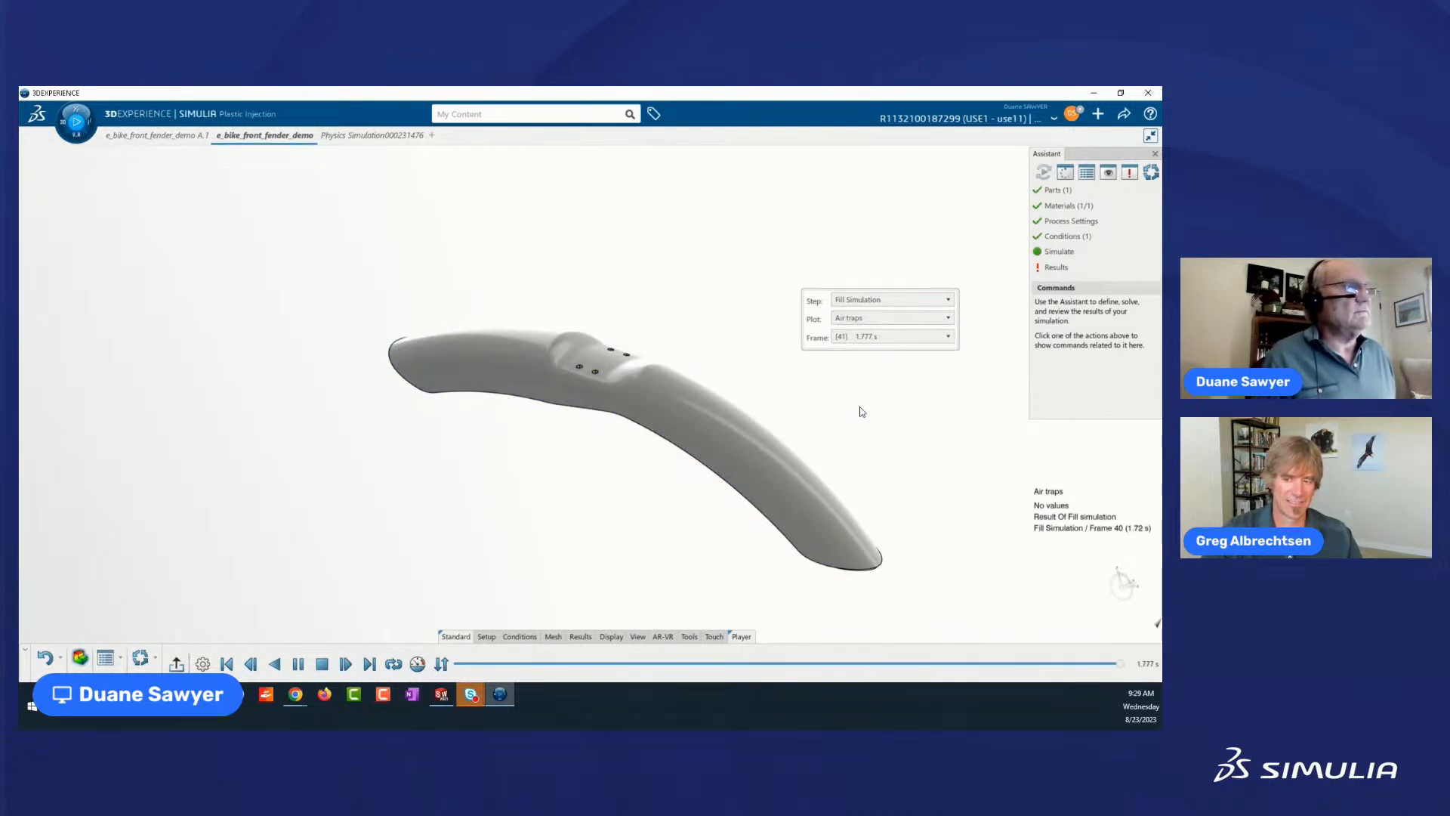
Return to the Fill time plot and end the animation playback.
click(884, 316)
click(865, 330)
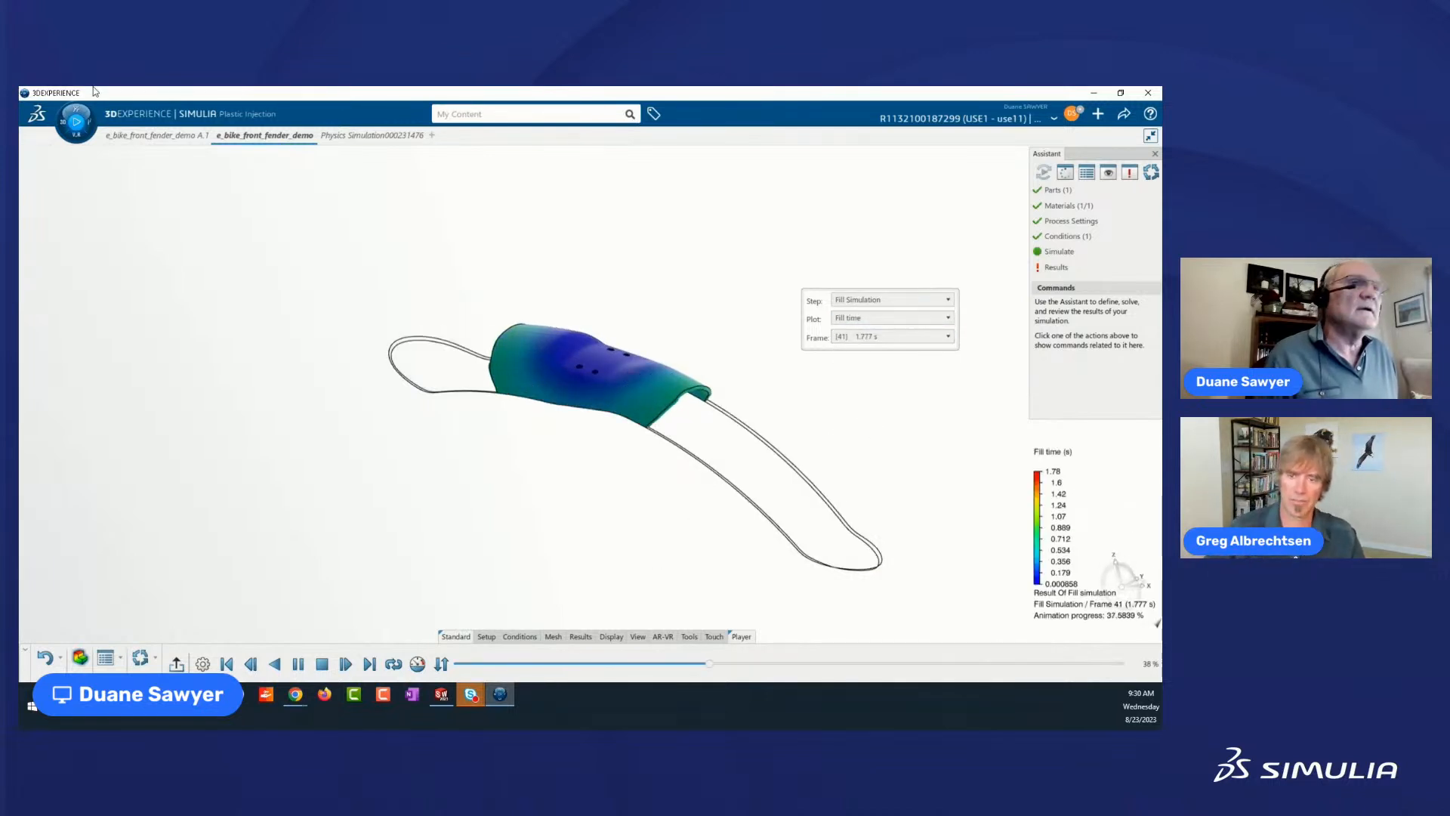
click(74, 122)
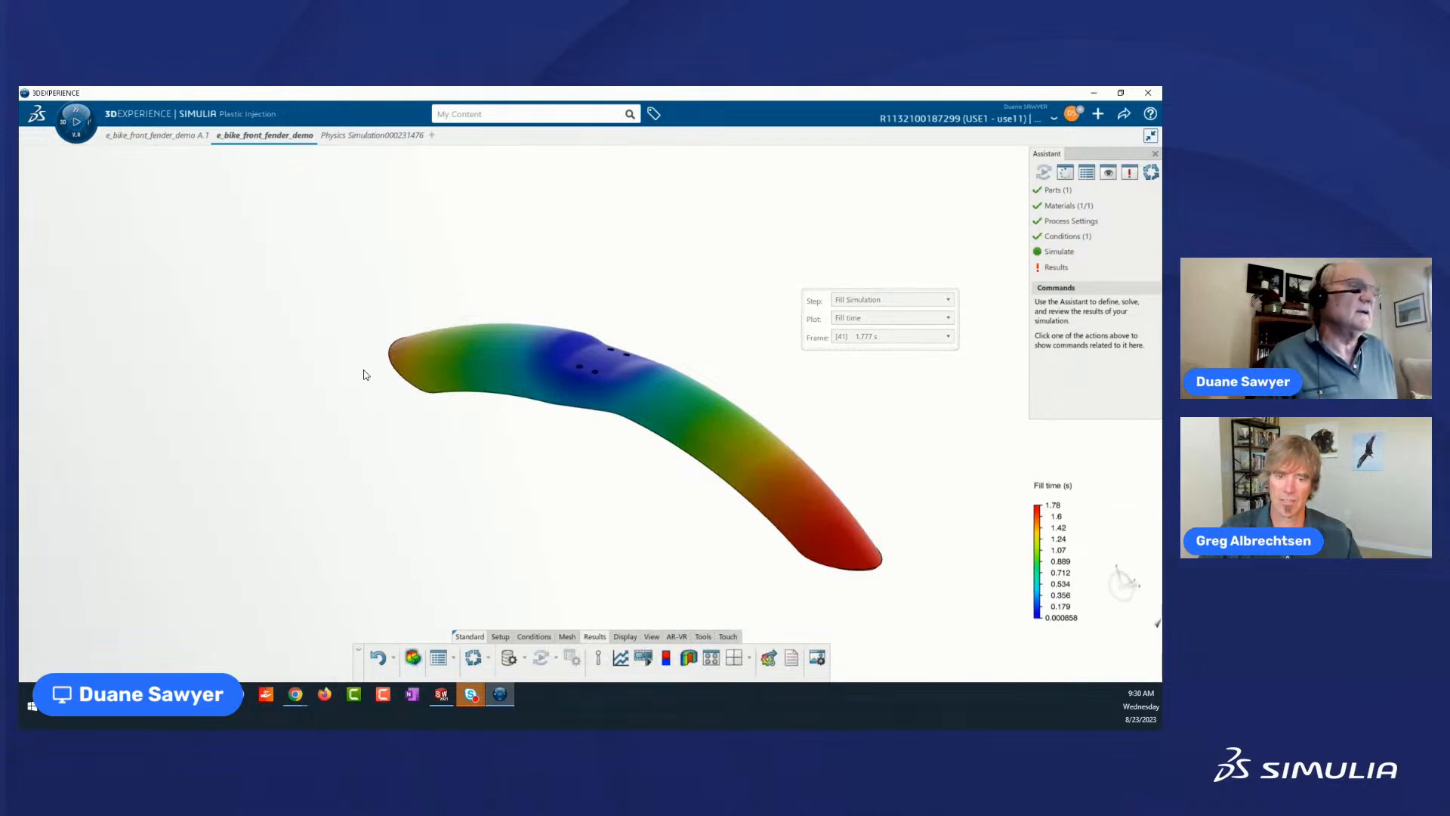
Show the Ease of fill plot of the Fill Simulation step on the fender.
click(948, 318)
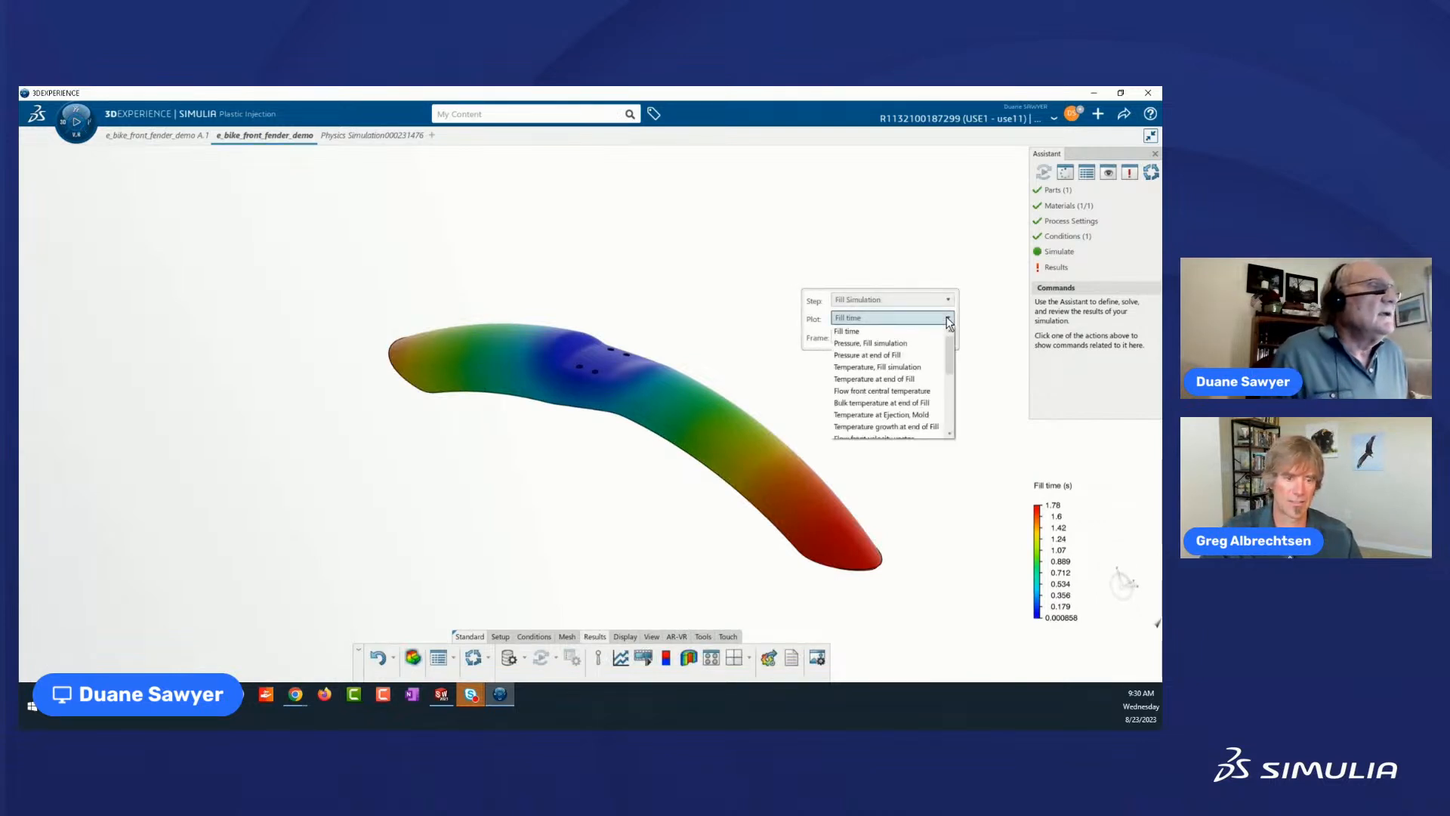
scroll(880, 387, down, 2)
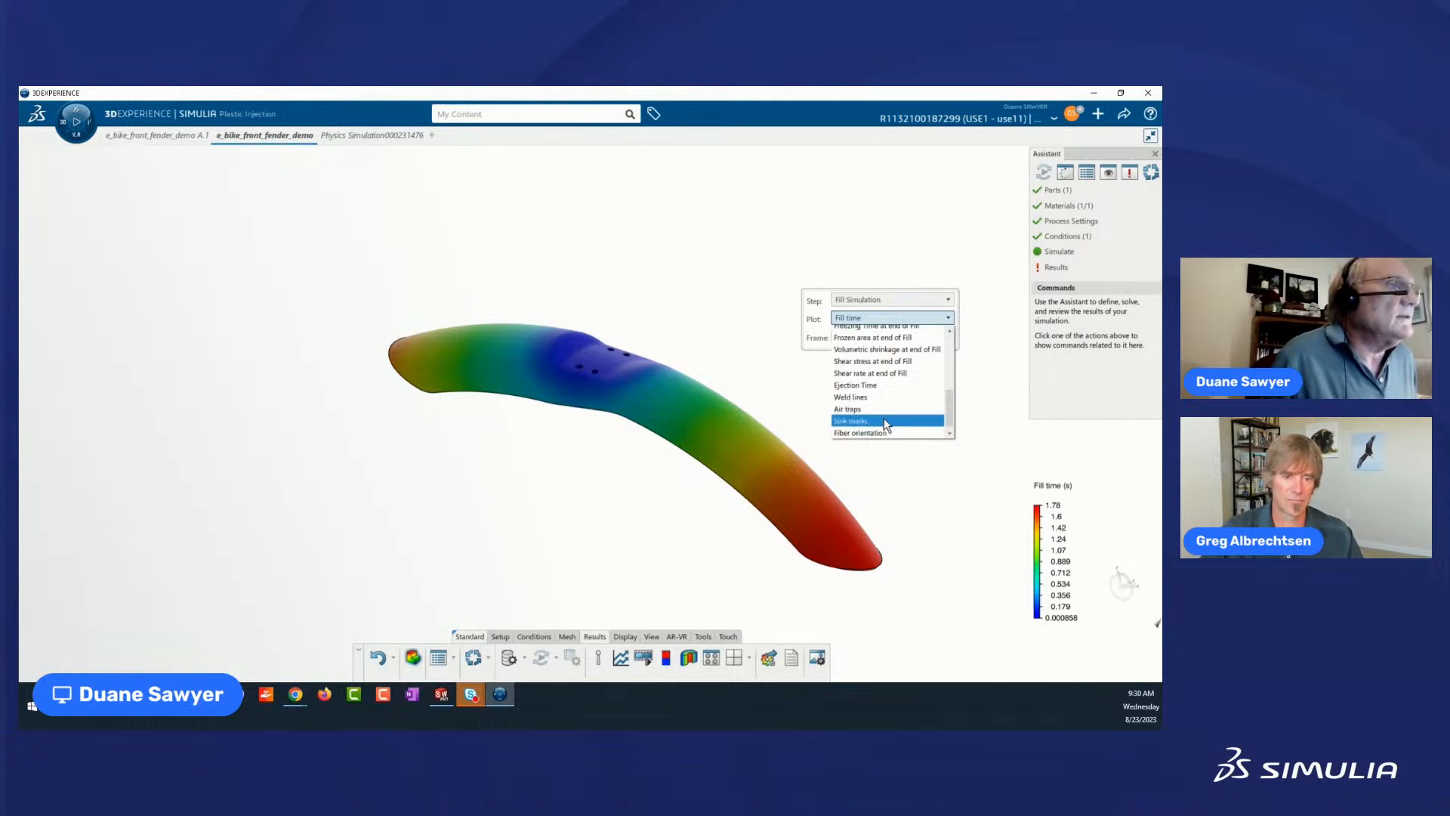
scroll(884, 419, up, 2)
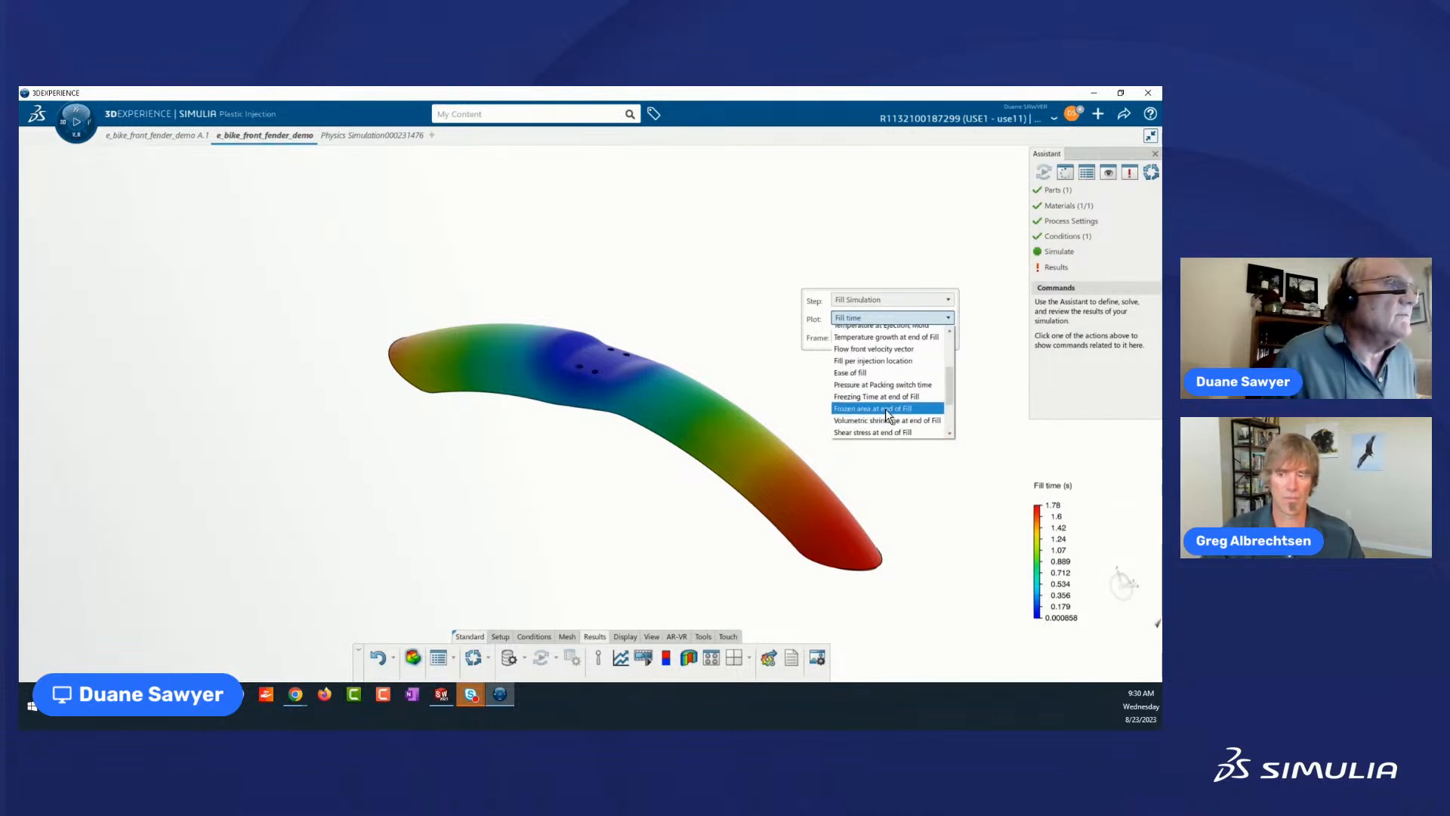
click(861, 373)
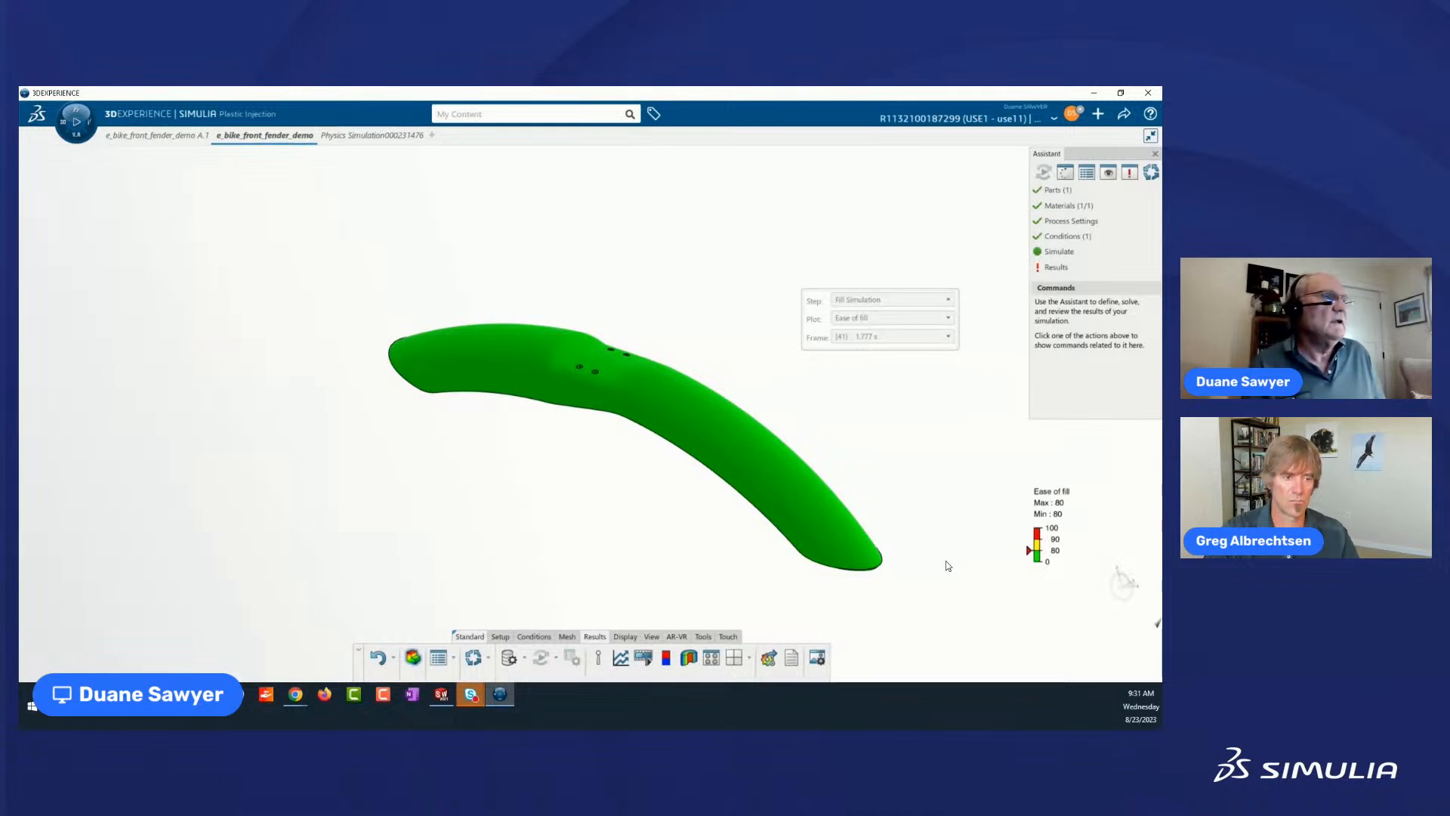
Show the Weld lines plot of the Fill Simulation step and examine the fender closely around its mounting holes.
click(948, 318)
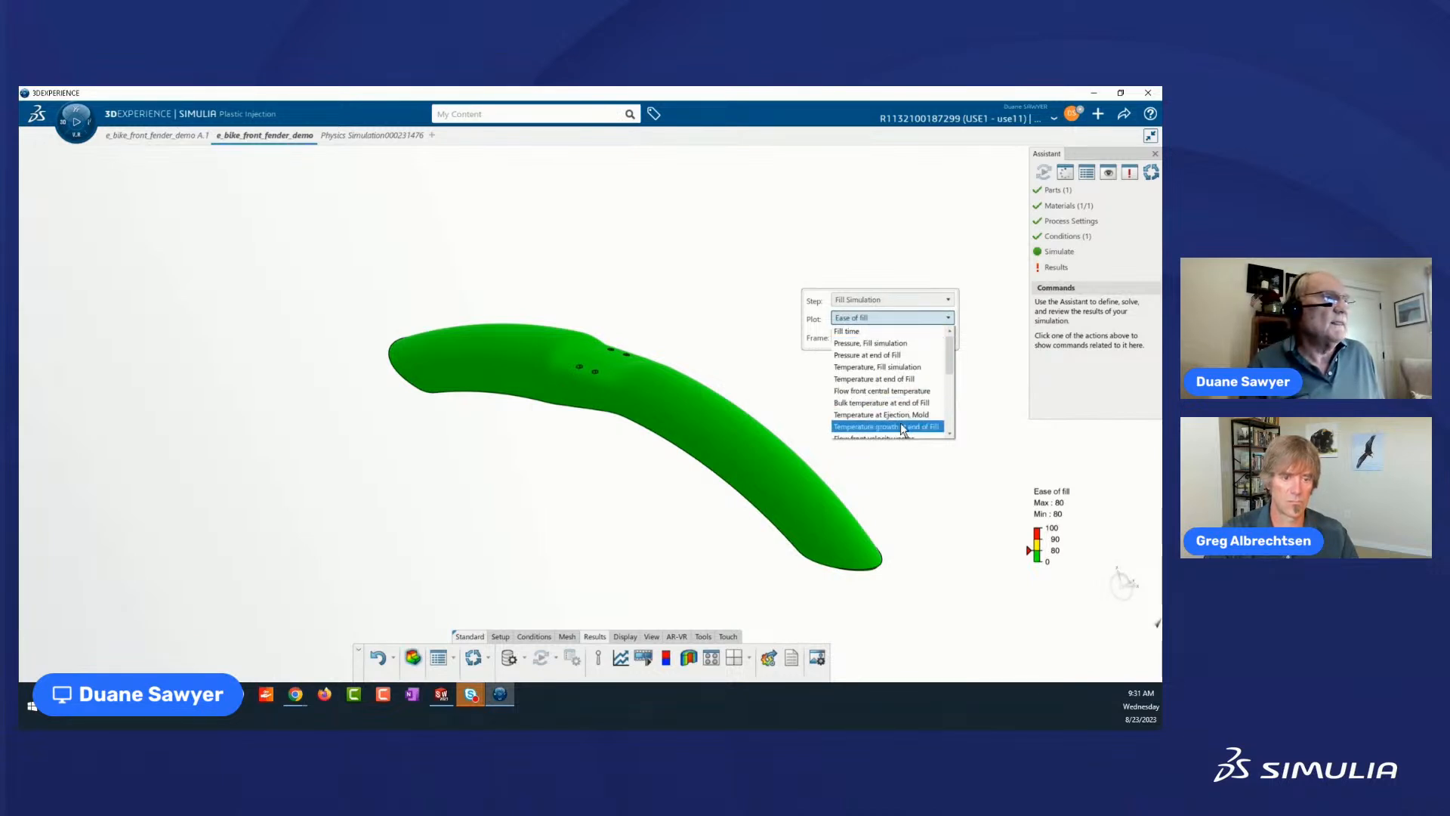
scroll(900, 423, down, 2)
scroll(901, 427, down, 2)
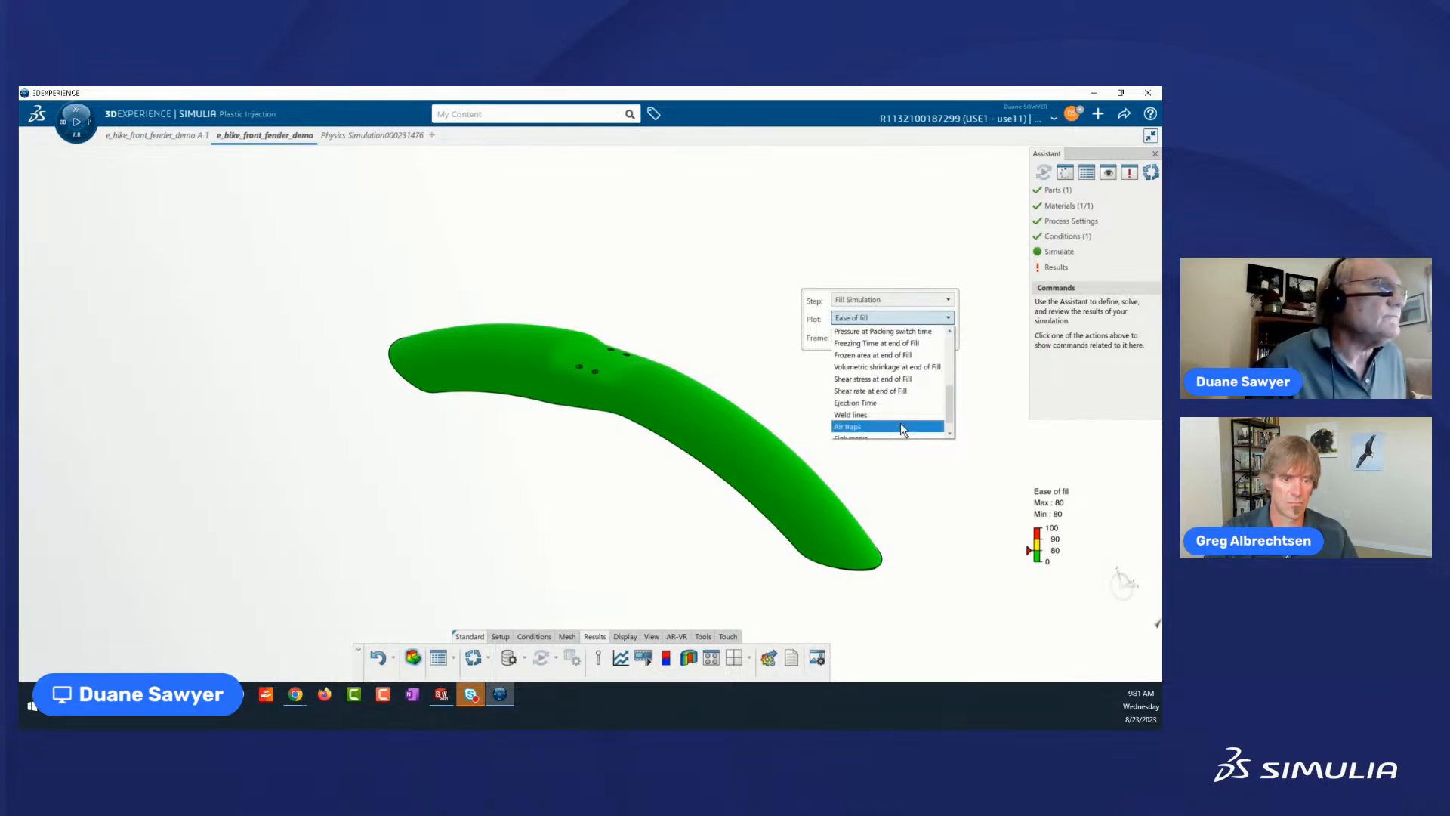
scroll(873, 408, down, 1)
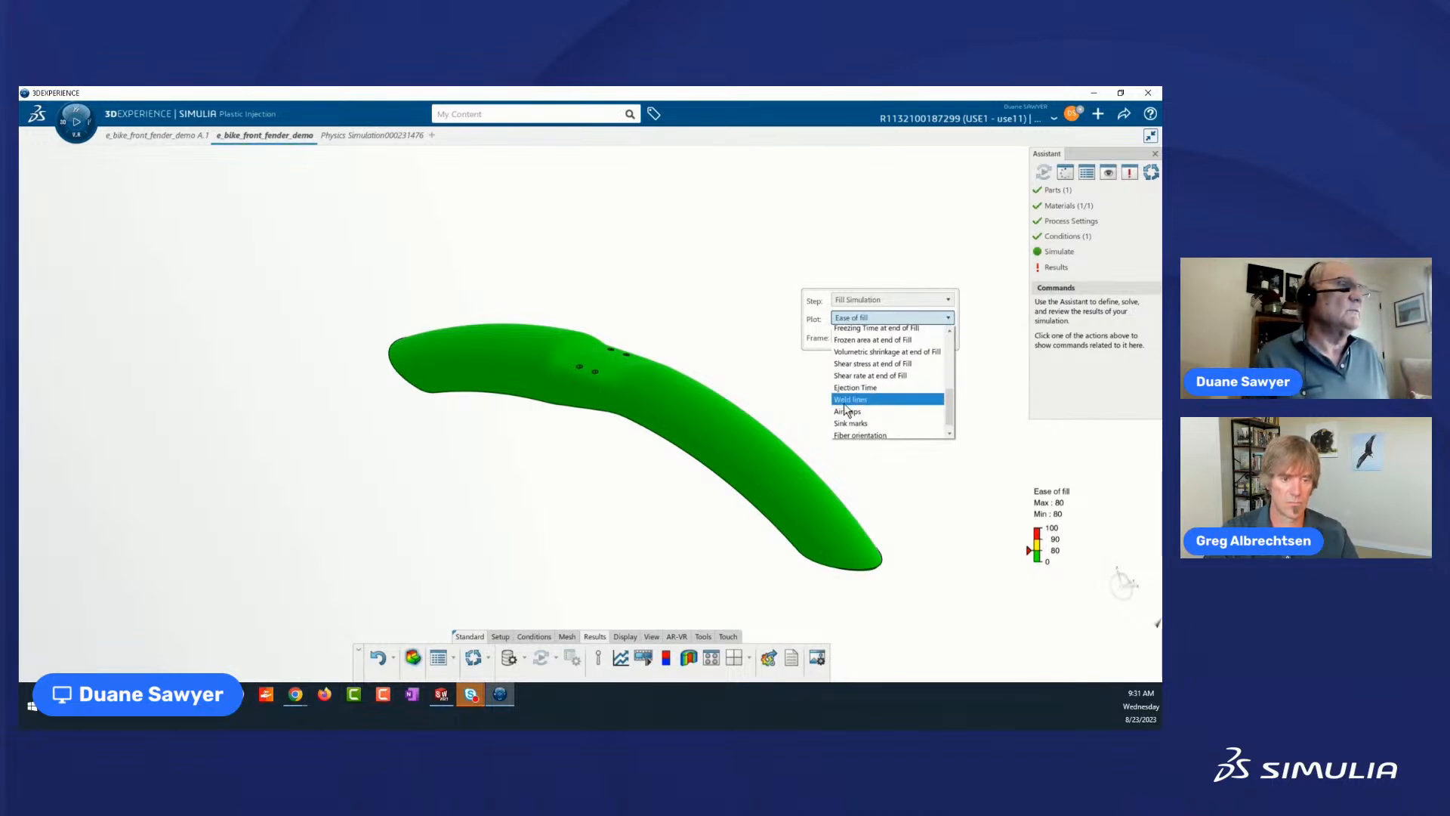
click(845, 401)
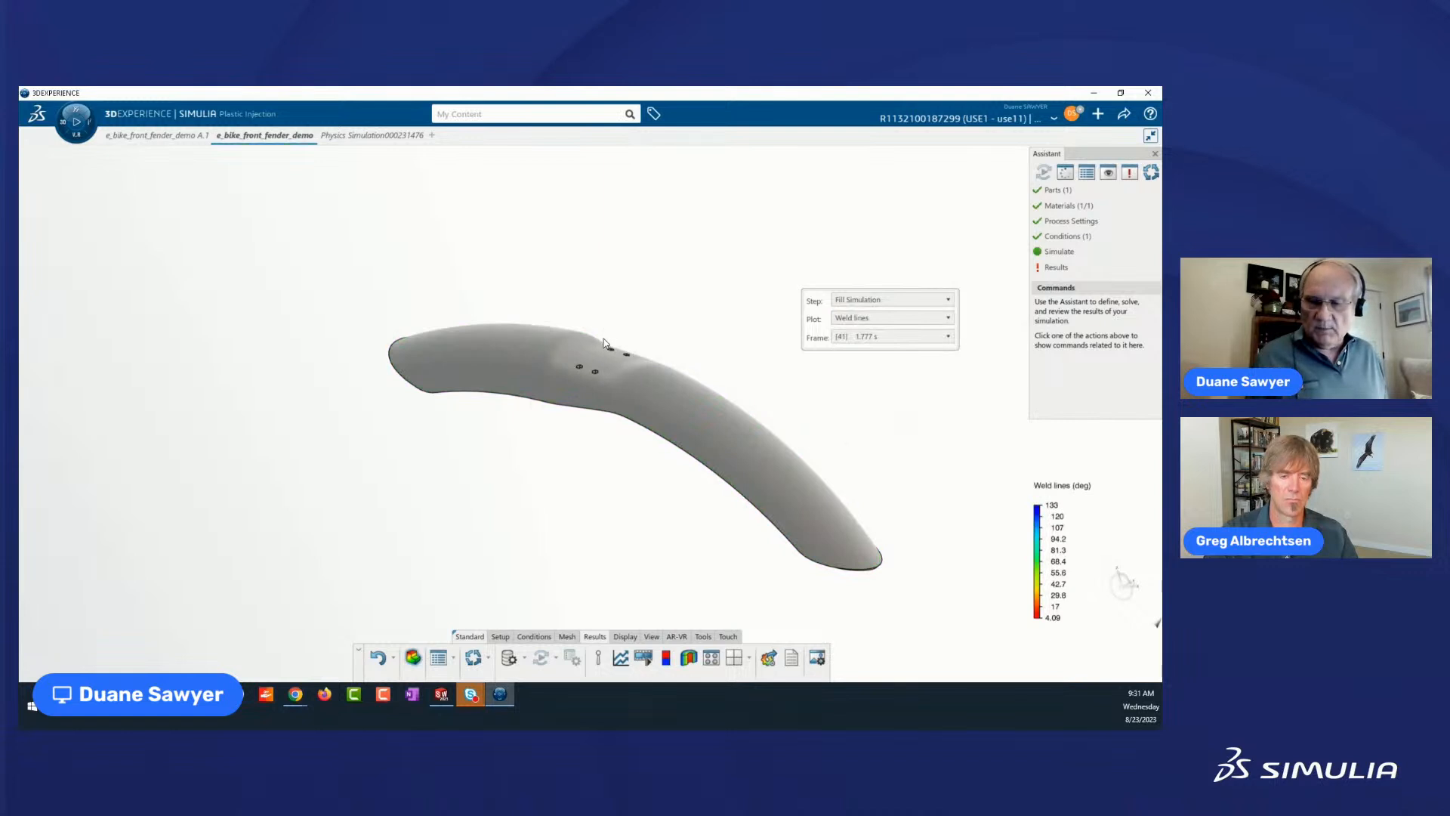
scroll(582, 415, up, 5)
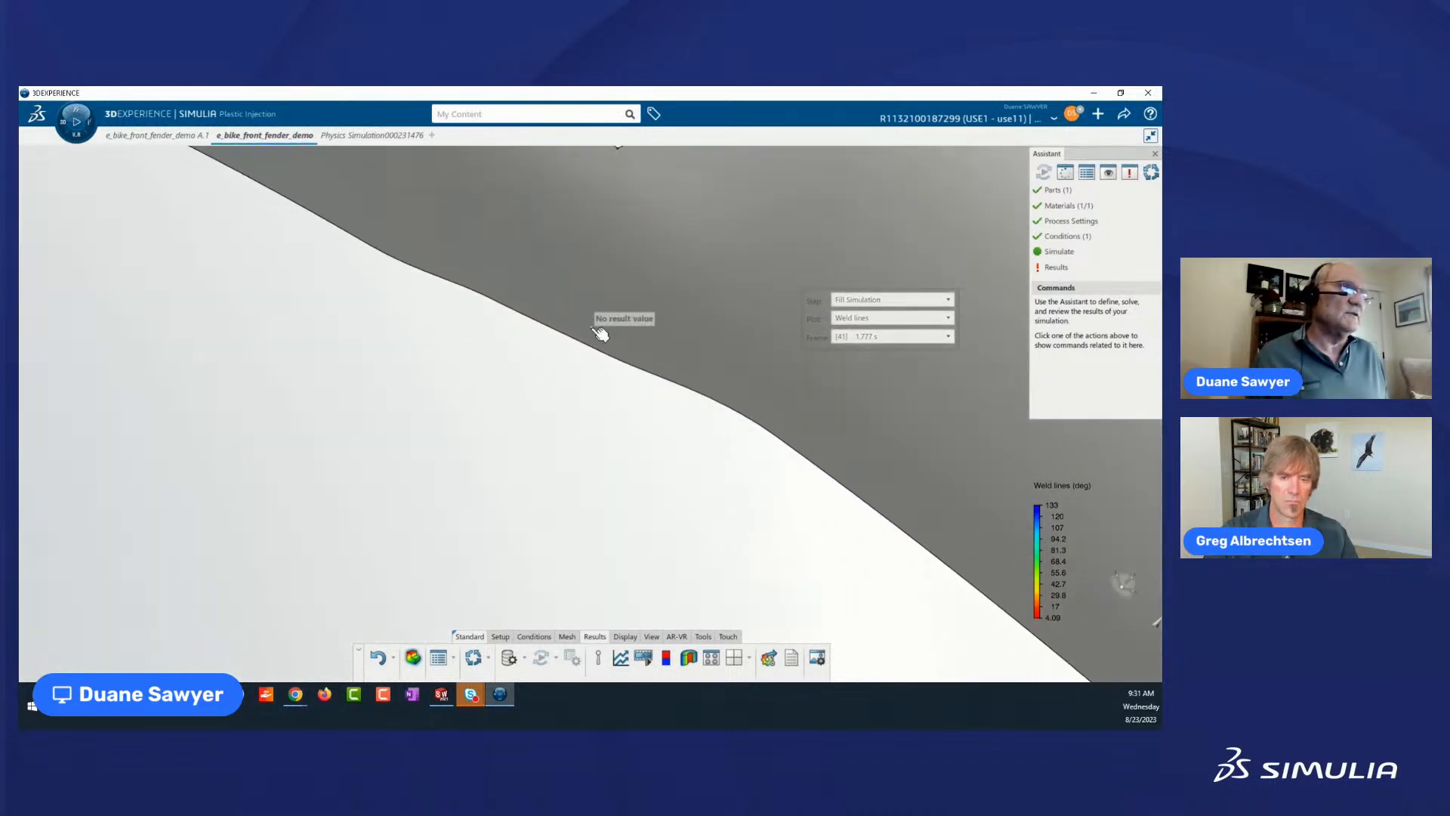
scroll(601, 333, up, 4)
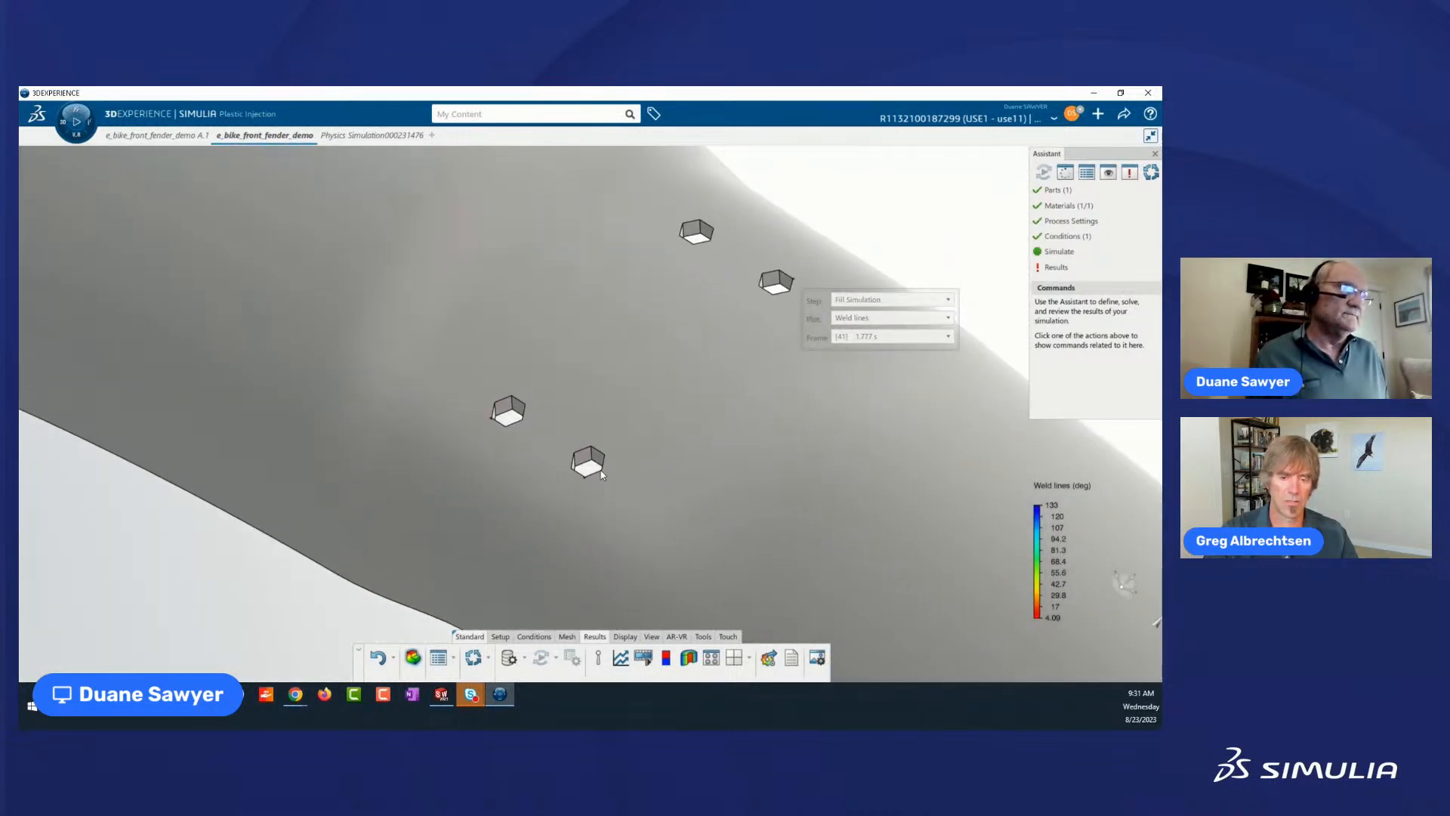
scroll(608, 411, up, 4)
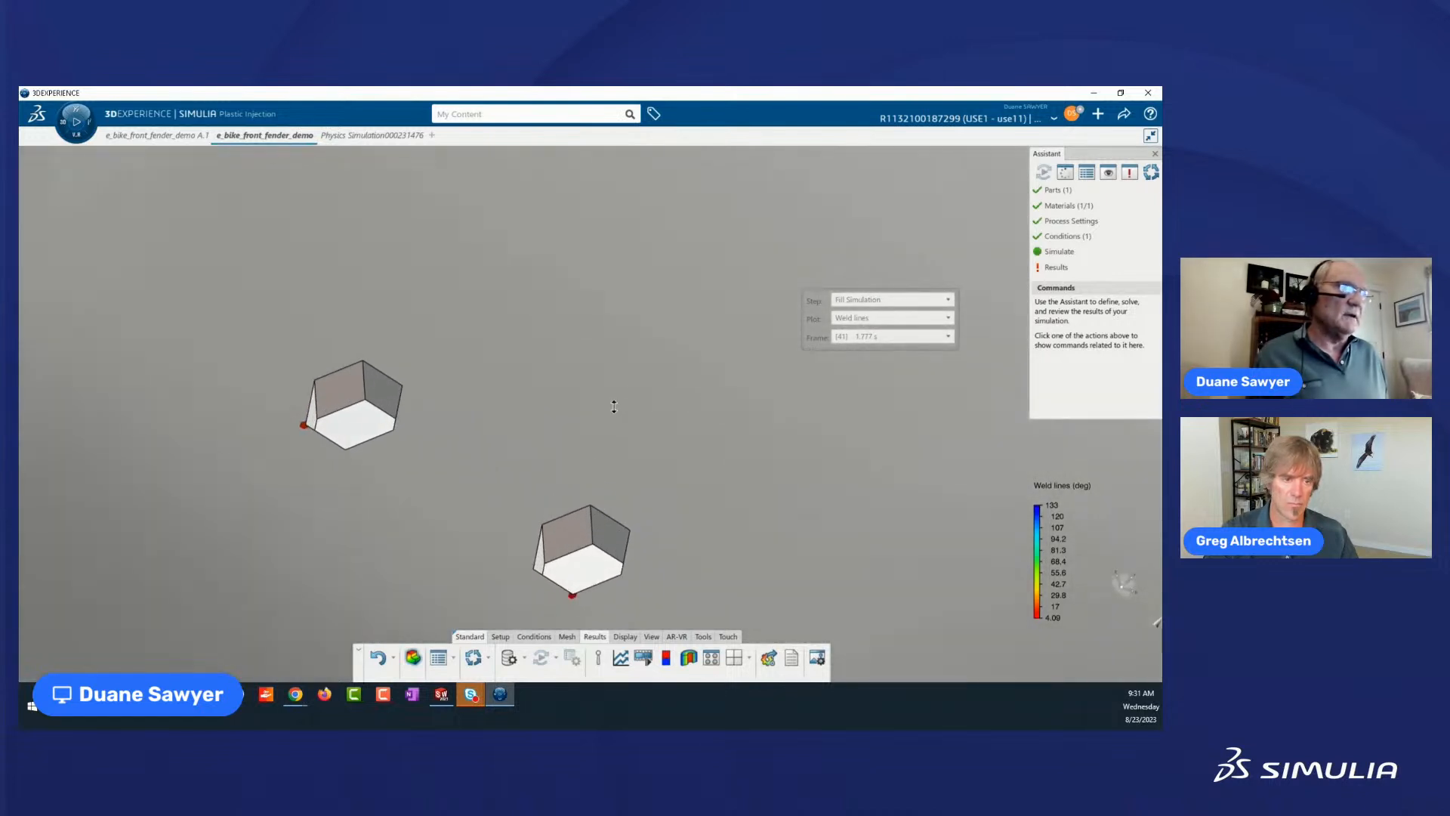
middle_drag(662, 583, 615, 507)
mouse_move(583, 436)
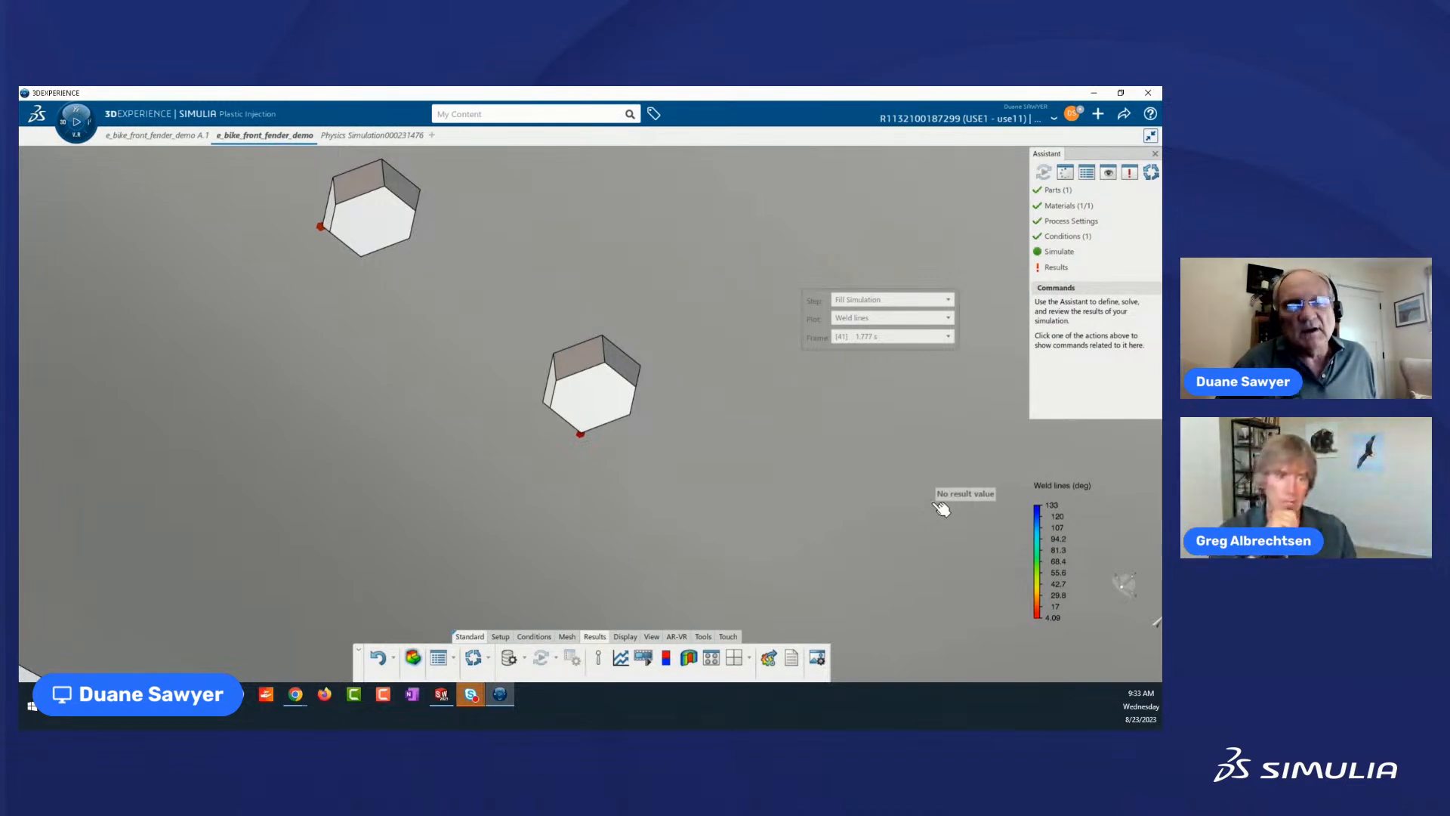
Show the Pressure at end of Fill plot and examine the pressure distribution over the whole fender.
click(948, 318)
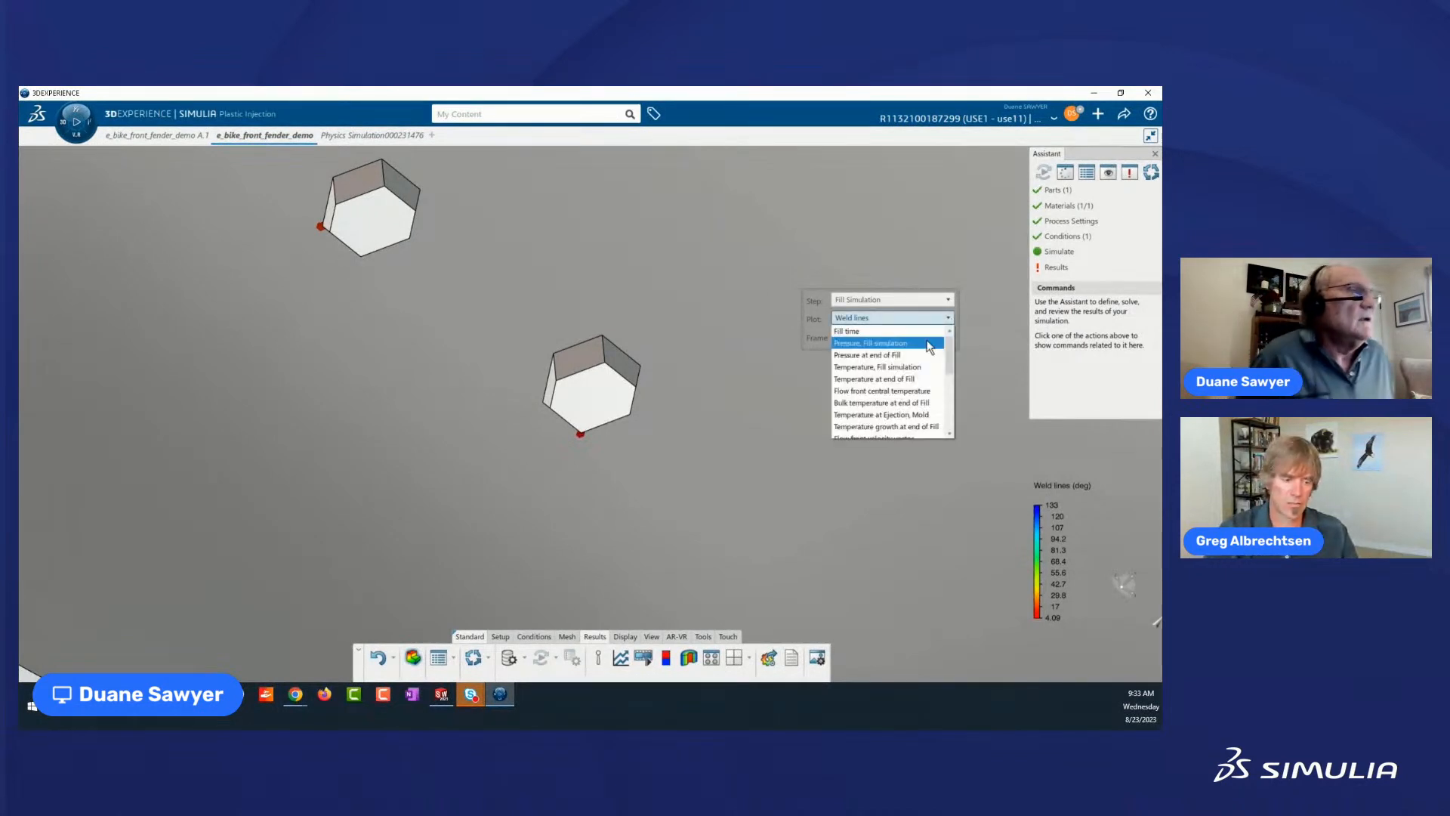
click(882, 355)
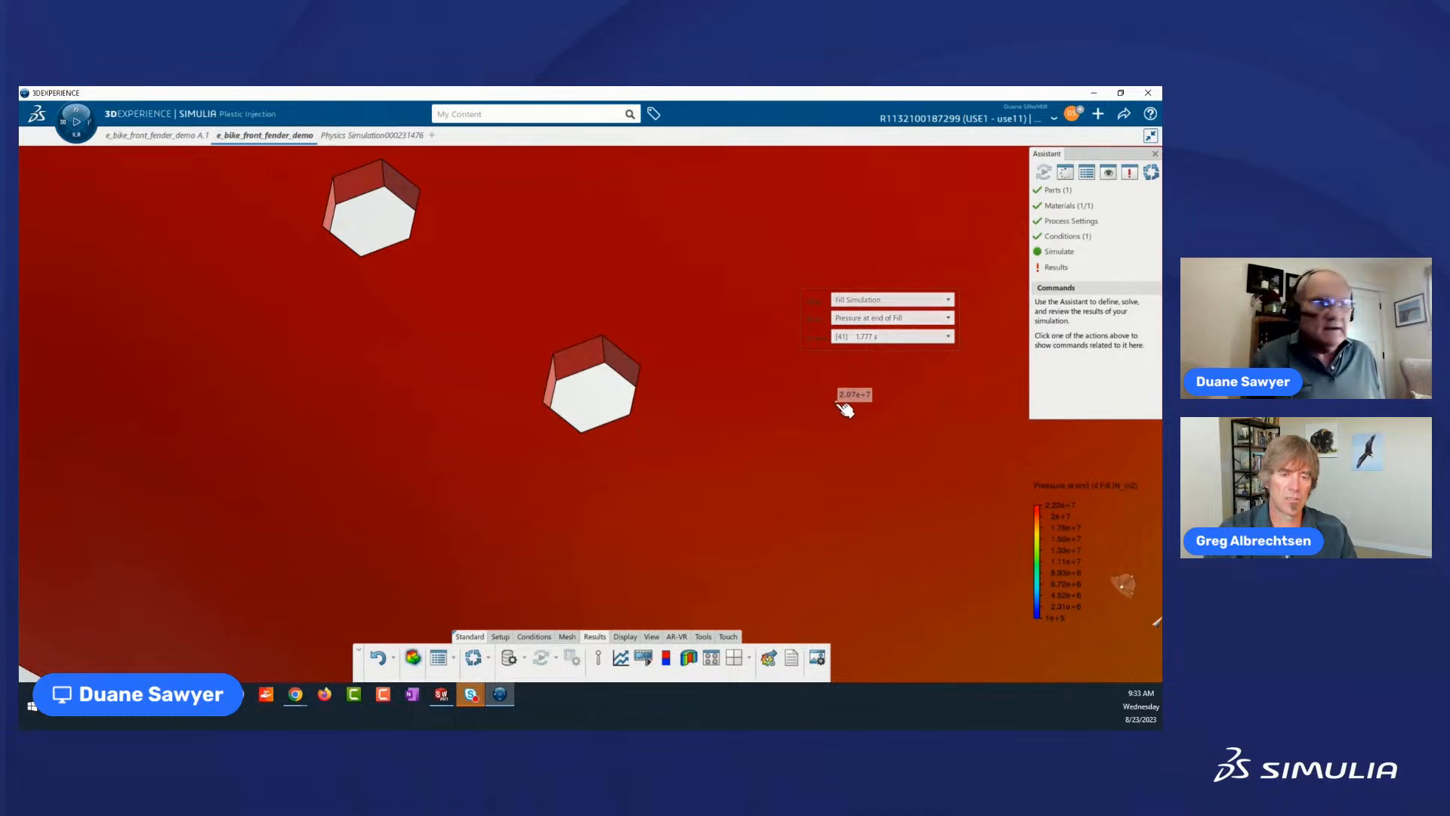
ctrl+middle_drag(837, 405, 785, 512)
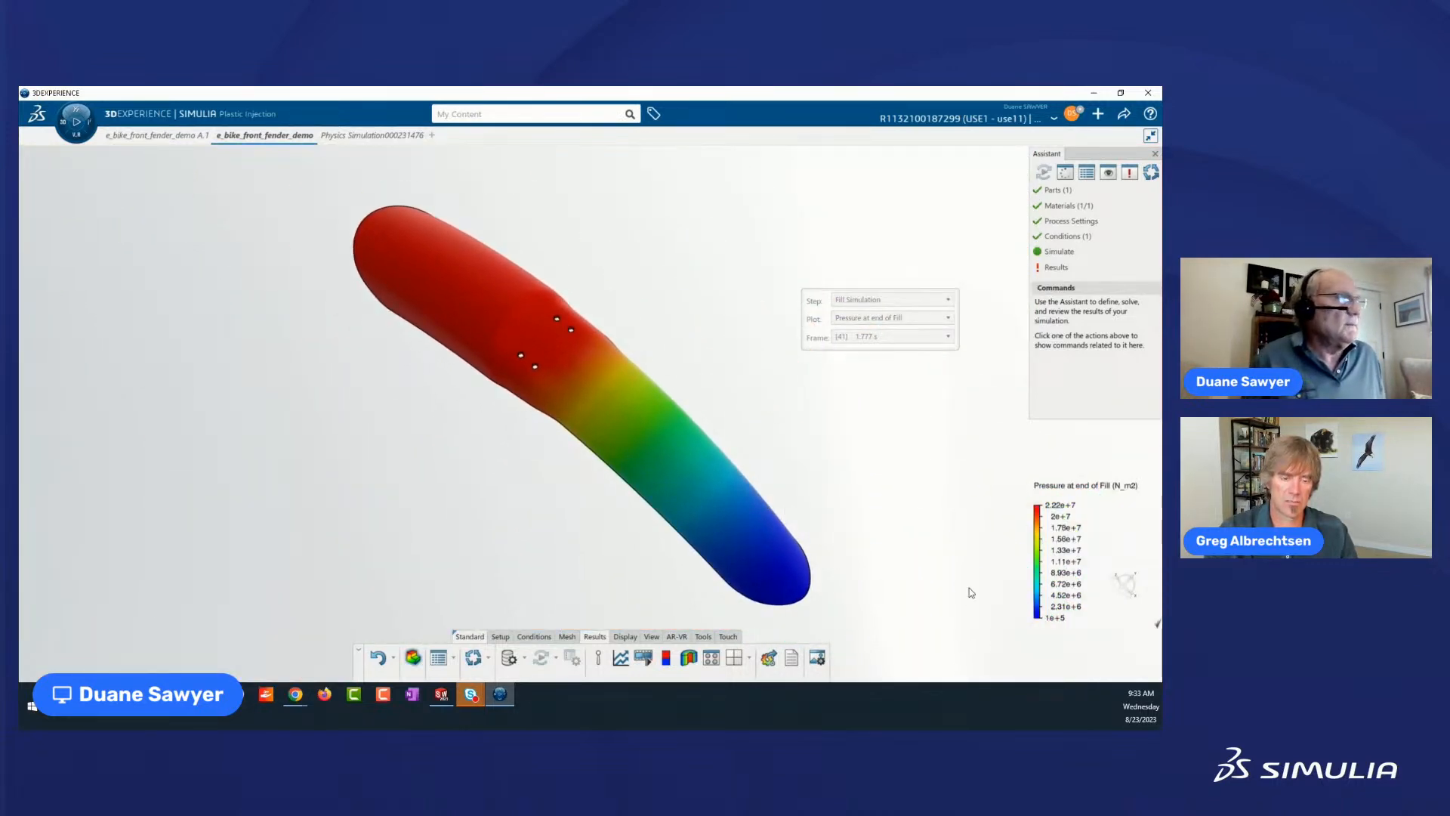
mouse_move(736, 547)
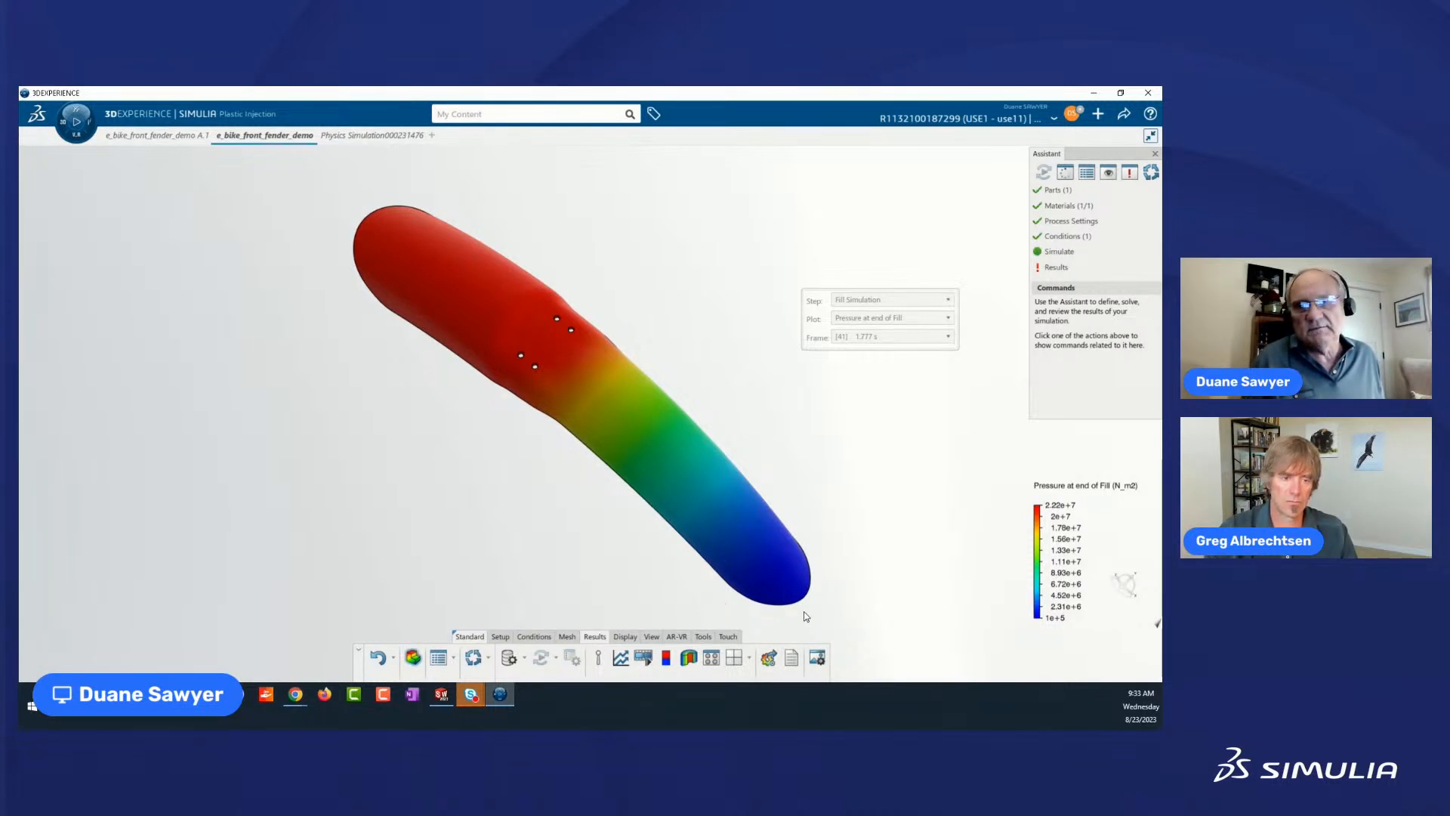
Switch the results to the Warp Simulation step and examine the total displacement along the fender and at its ends.
click(950, 300)
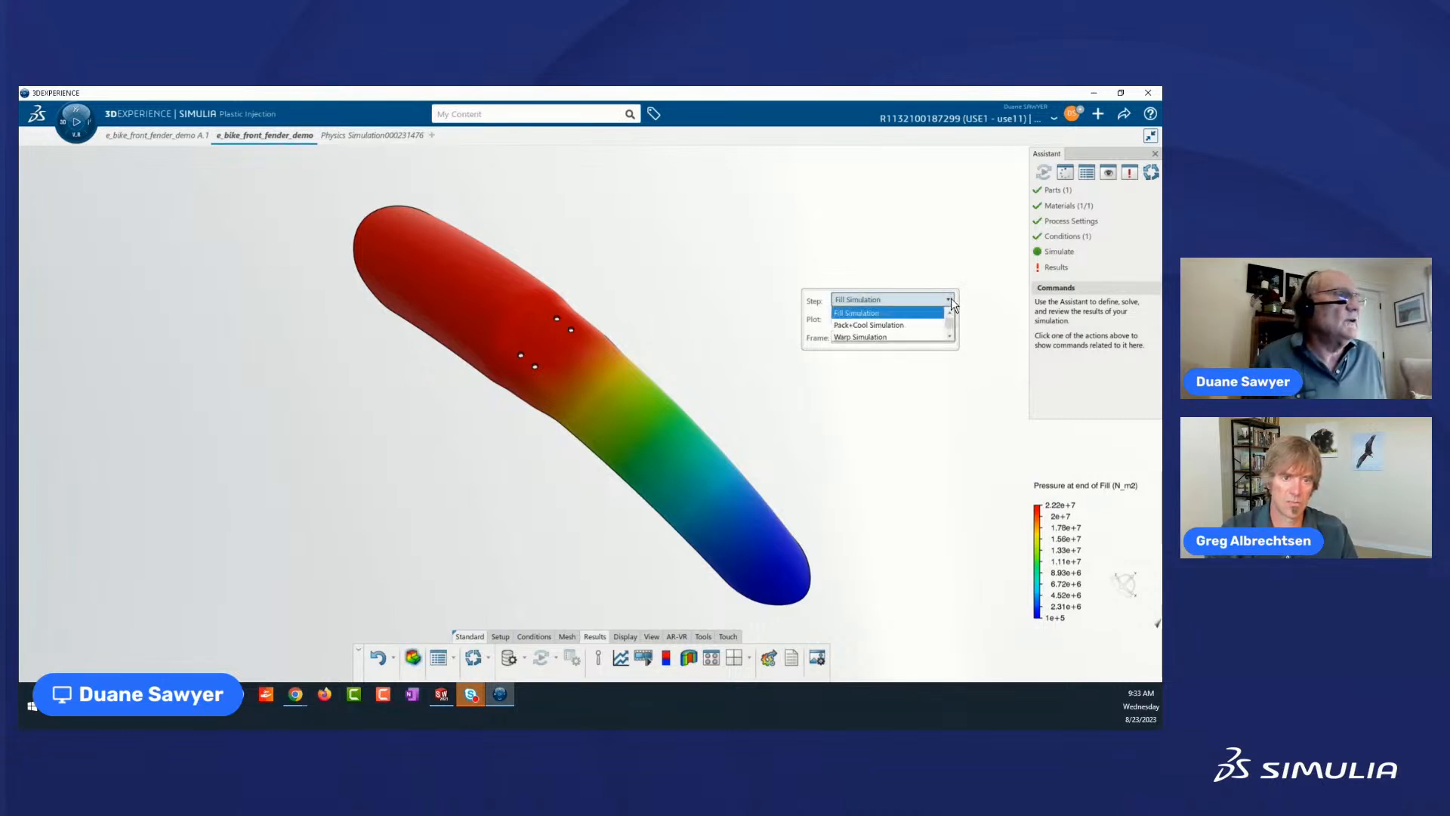
click(880, 338)
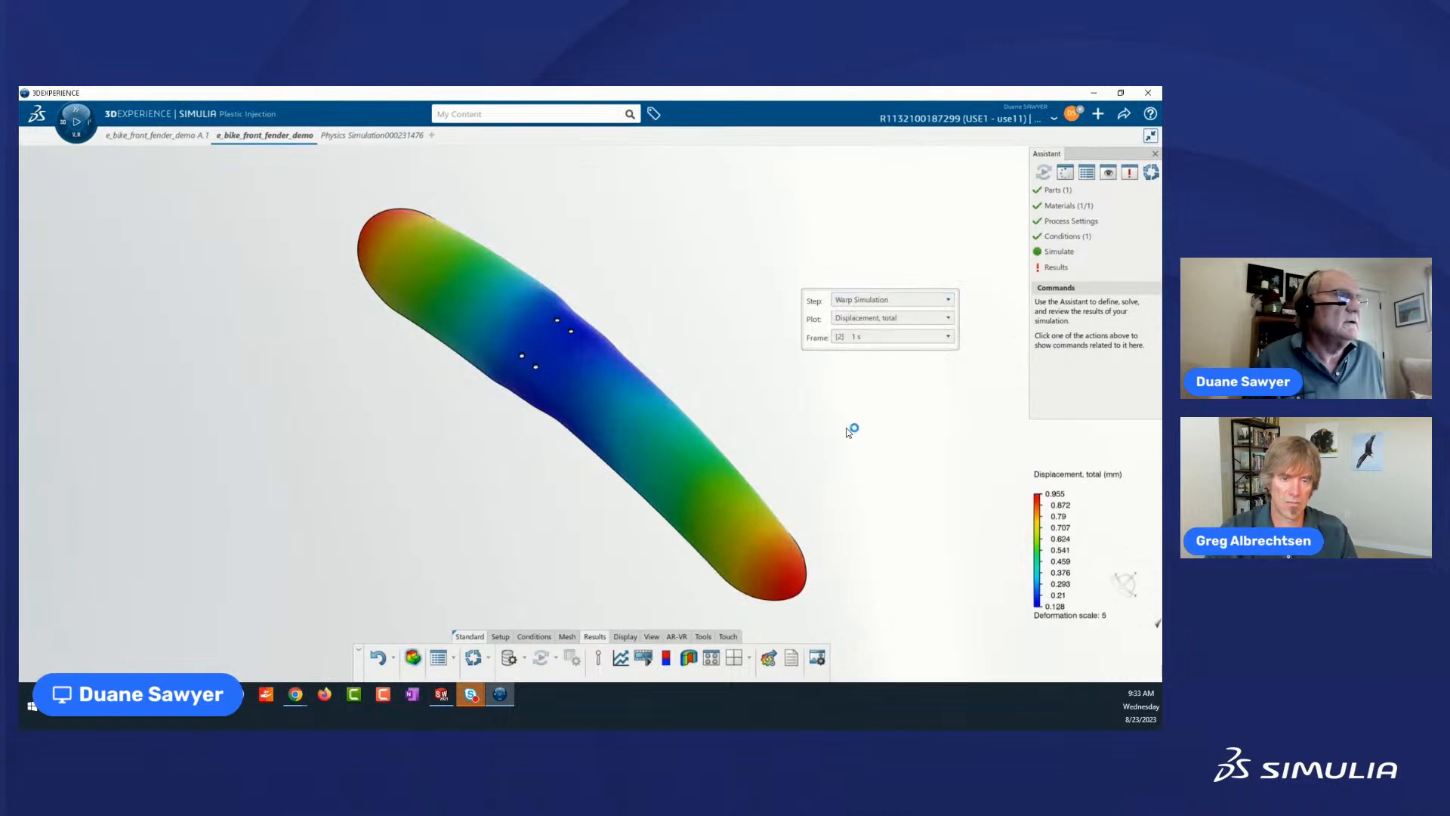
middle_drag(511, 534, 563, 391)
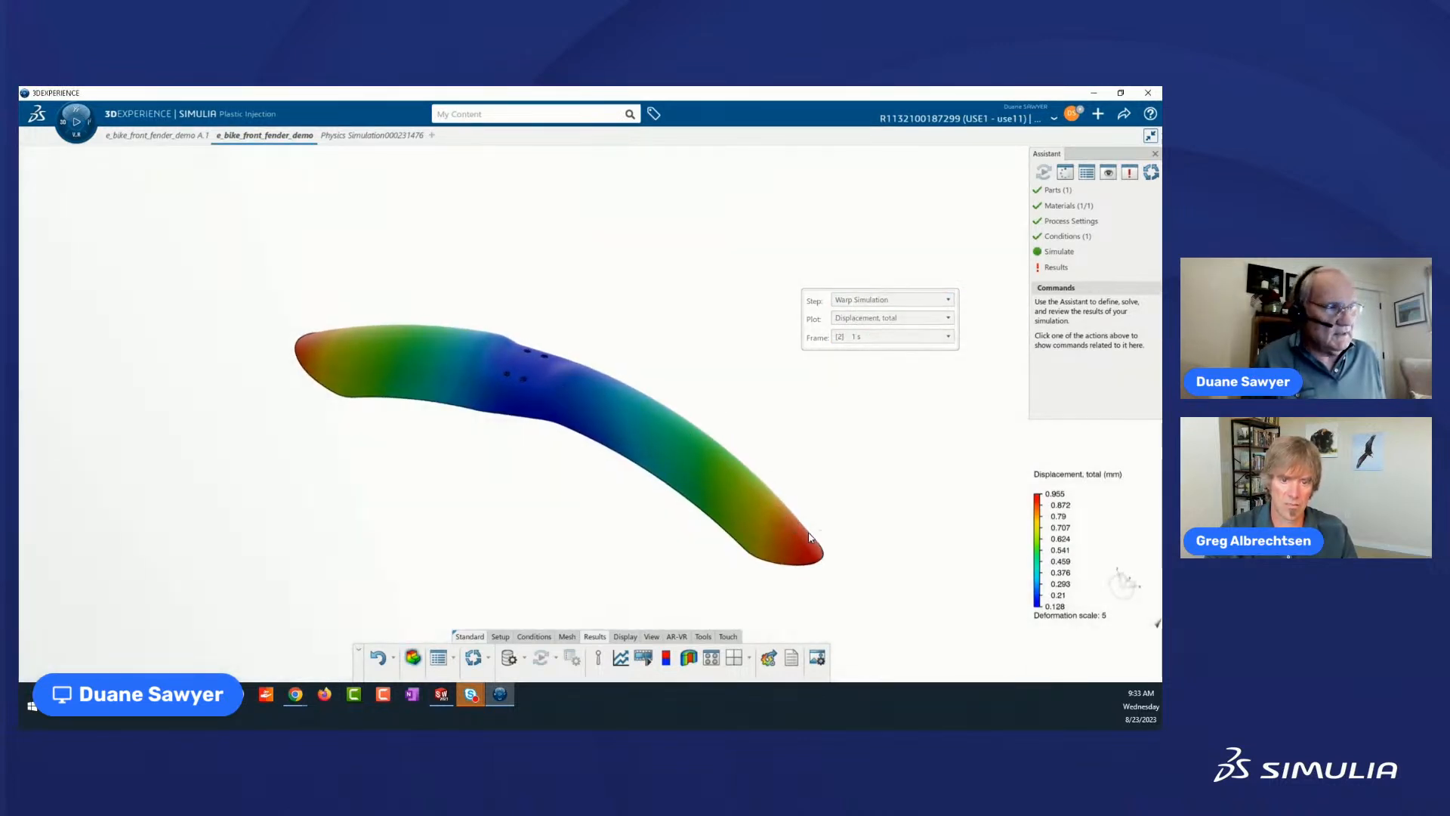
mouse_move(820, 541)
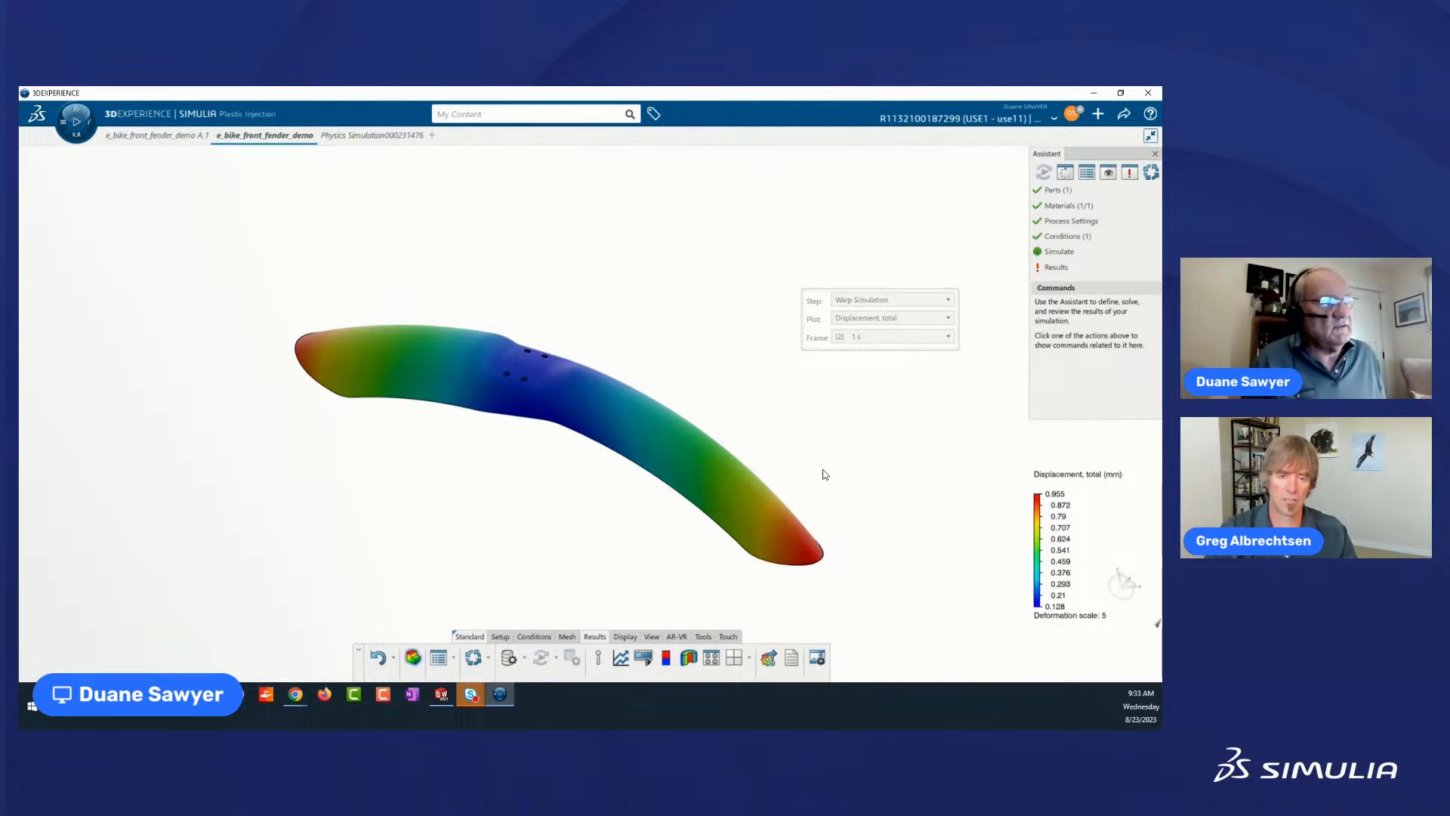
mouse_move(421, 360)
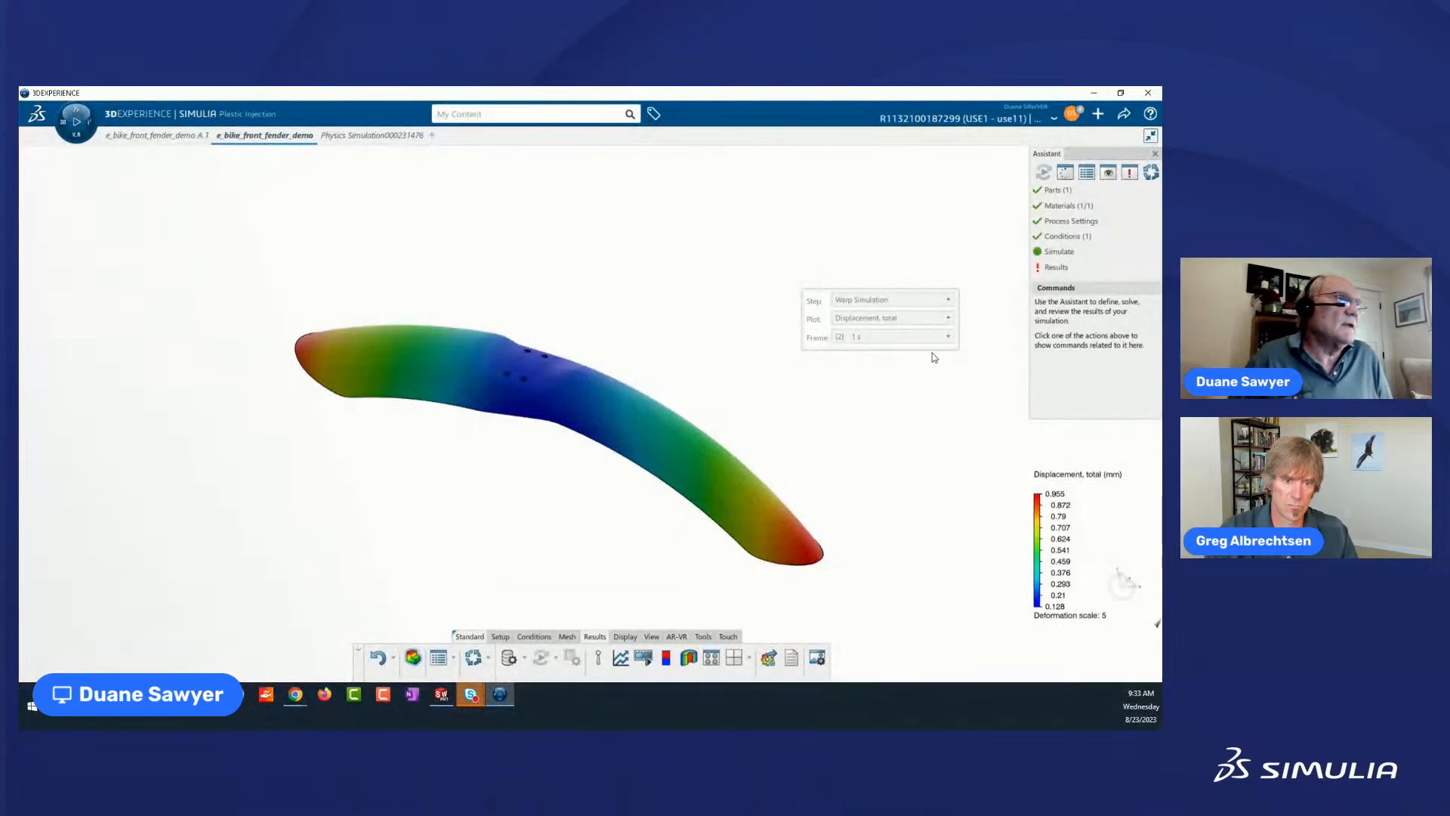
mouse_move(604, 394)
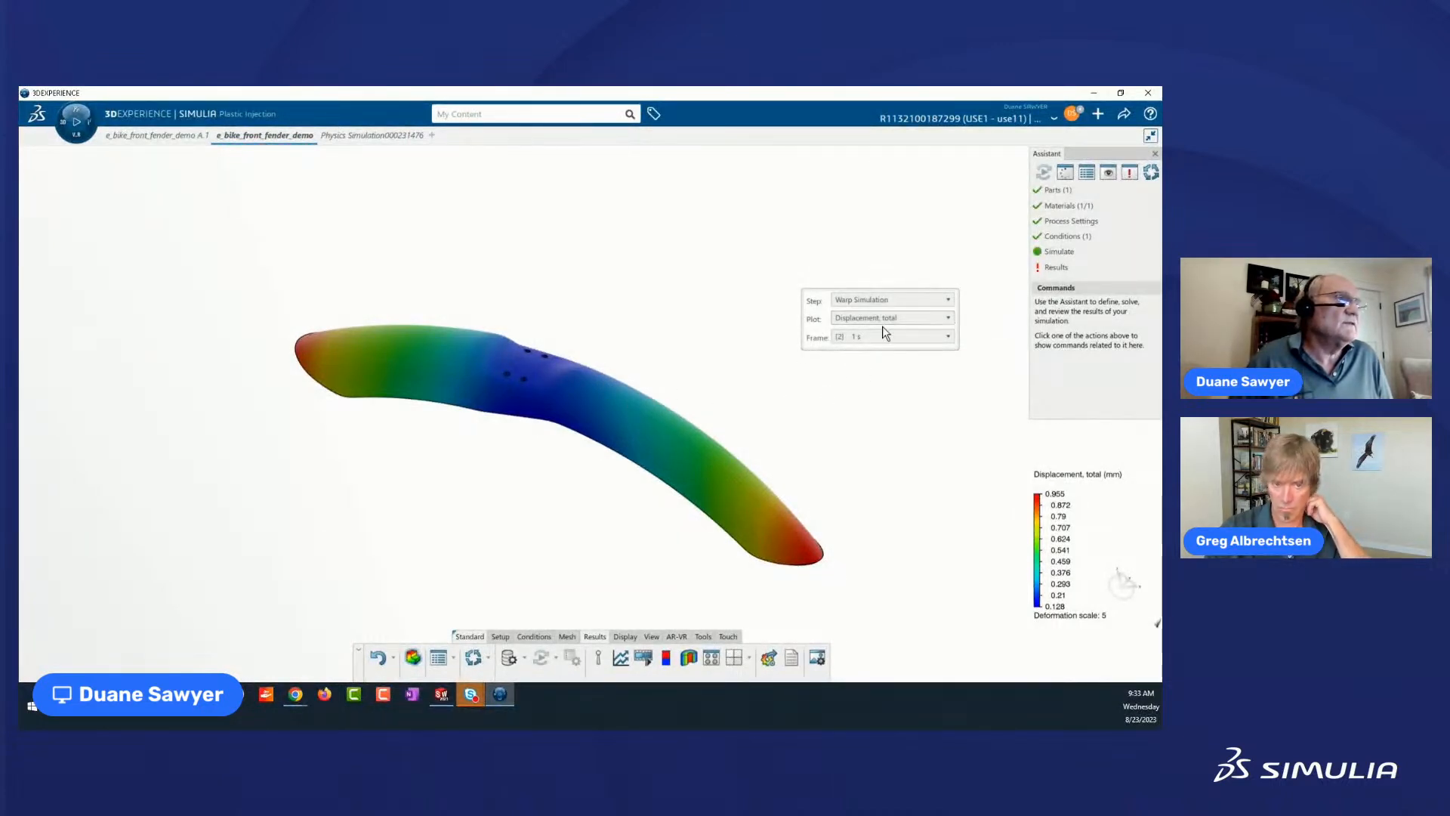
Show the Displacement Vector plot of the Warp Simulation step to examine the direction of the fender's warpage.
click(949, 318)
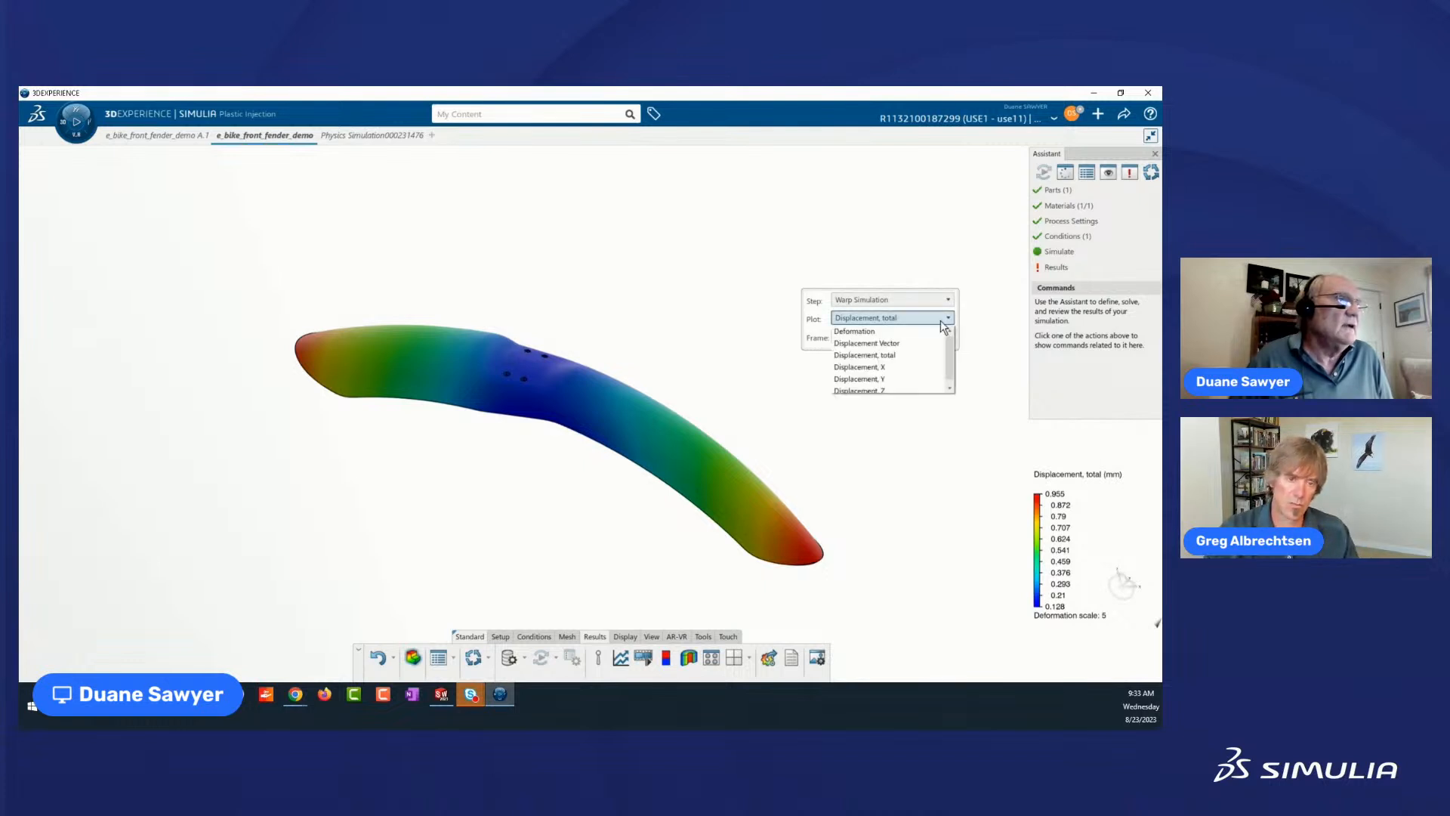
click(891, 344)
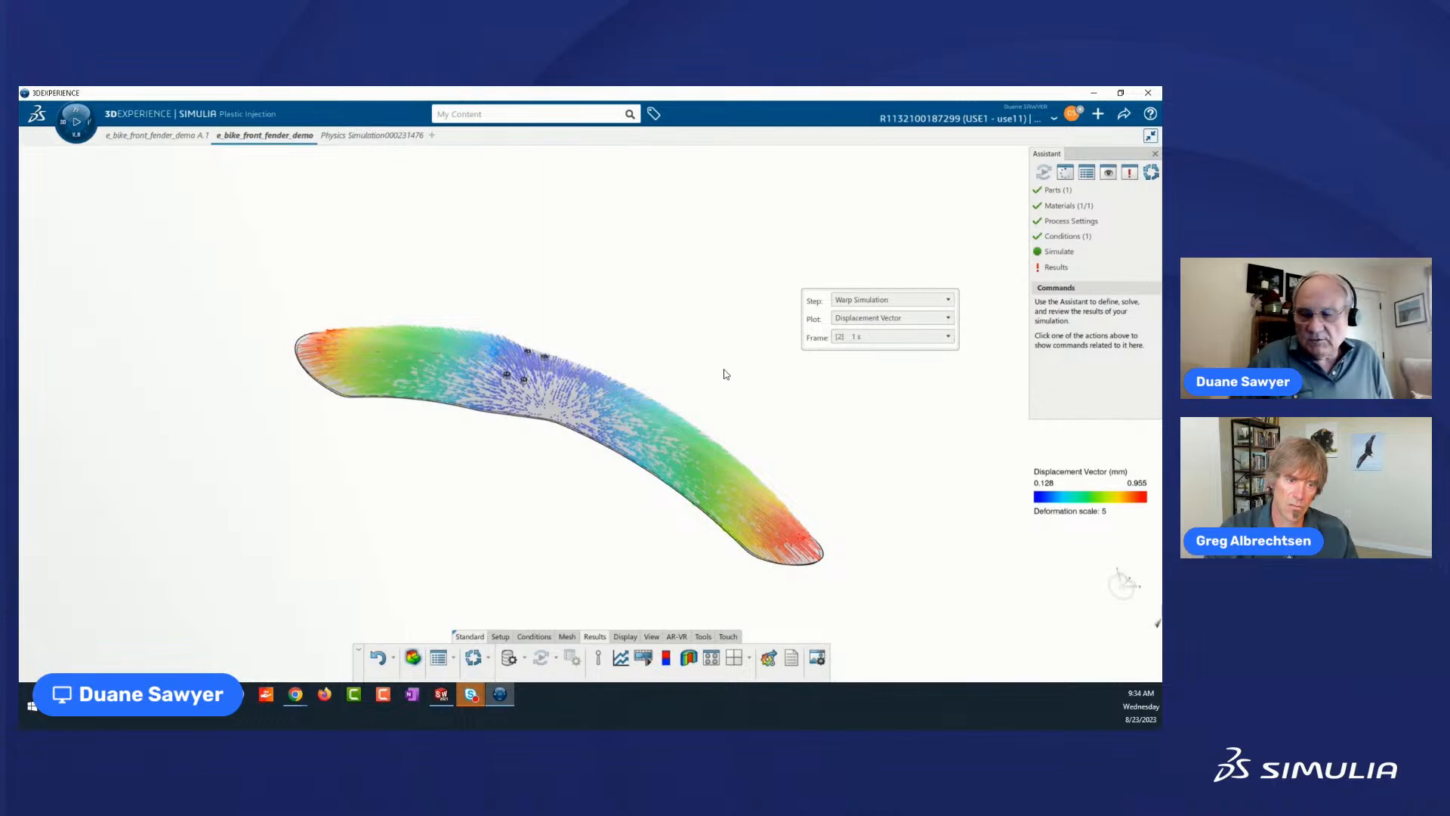
ctrl+middle_drag(717, 368, 710, 264)
middle_drag(606, 446, 632, 499)
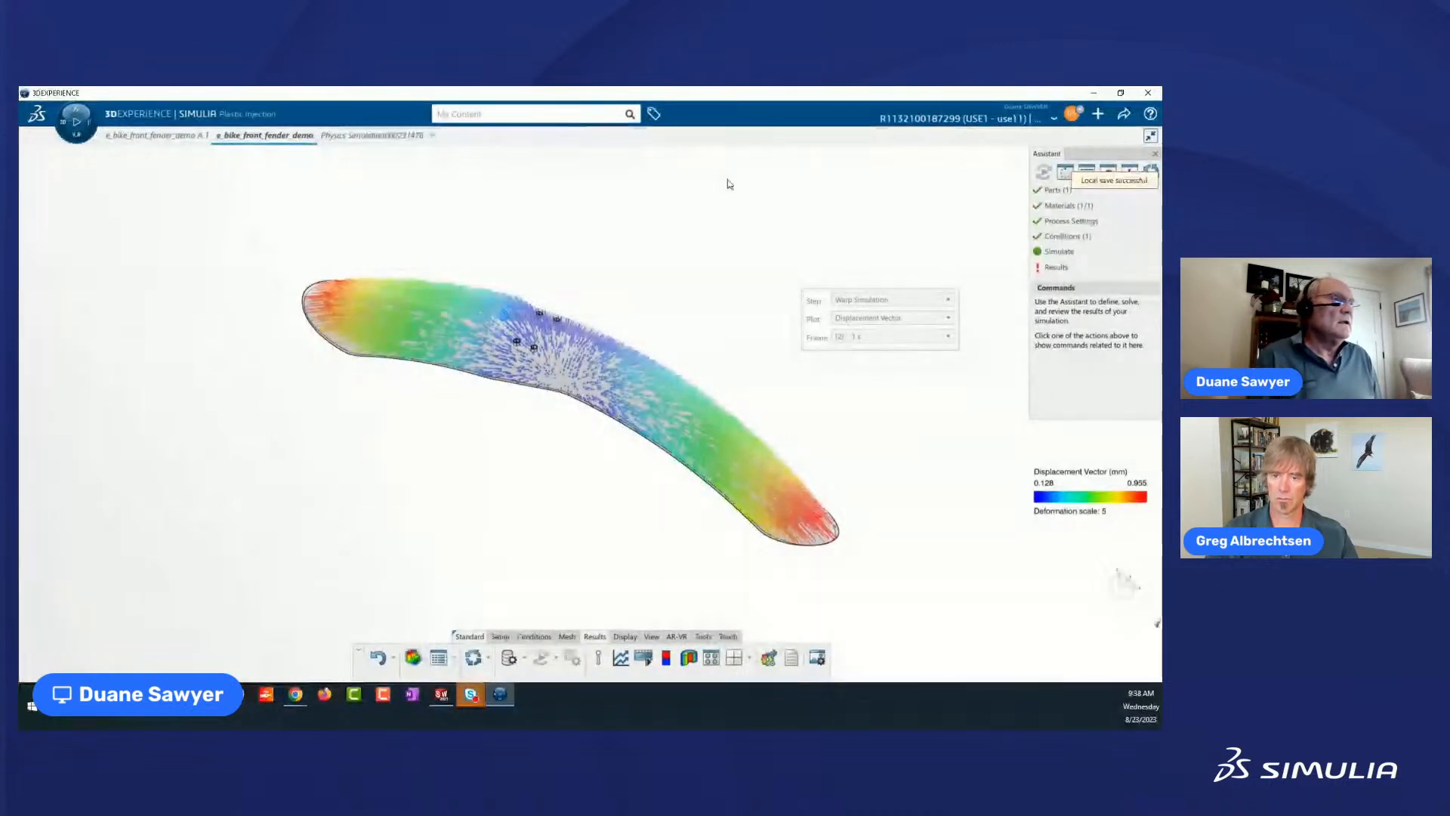
Return the Warp Simulation results to the Displacement, total plot.
click(950, 319)
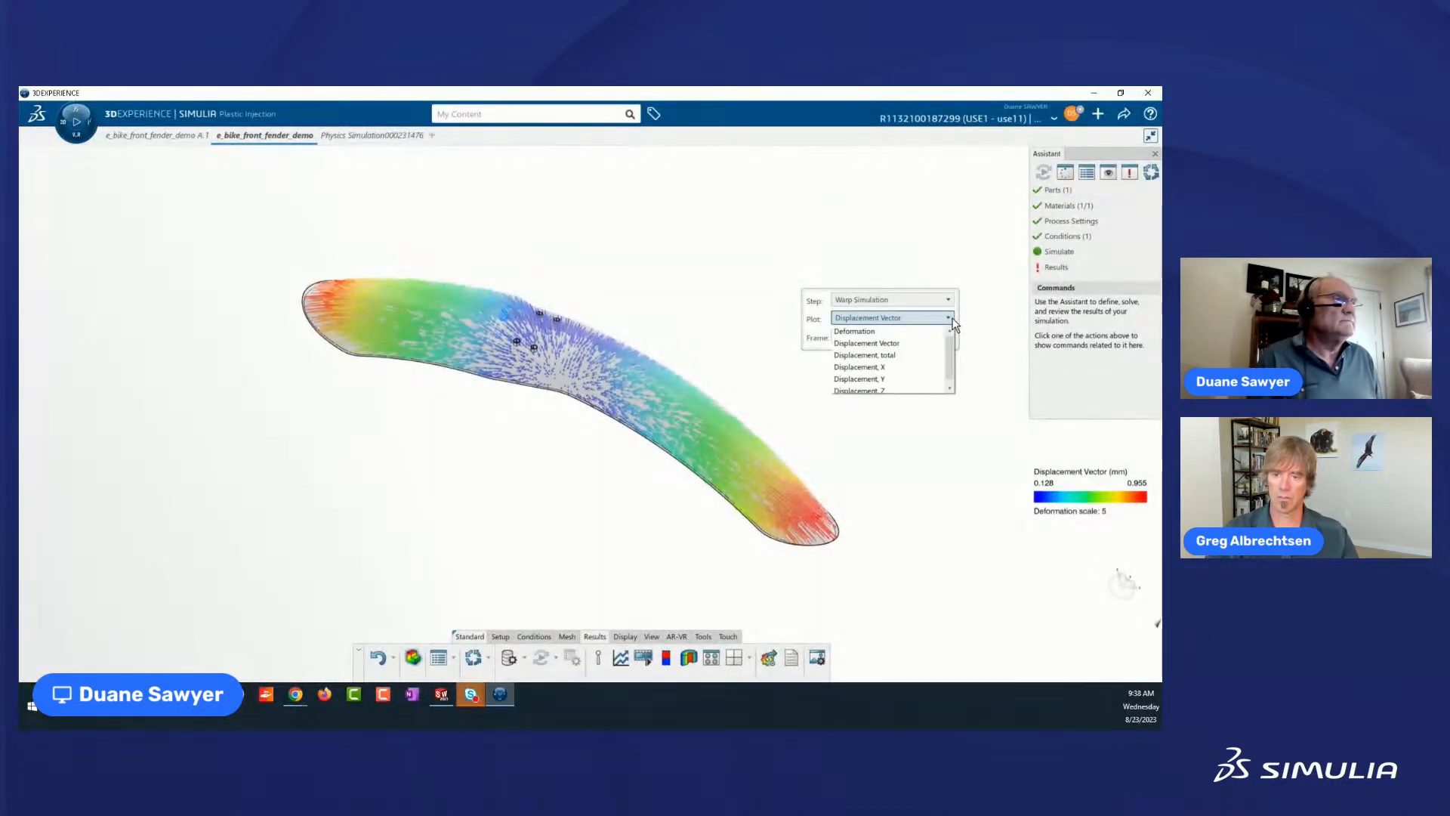
click(986, 281)
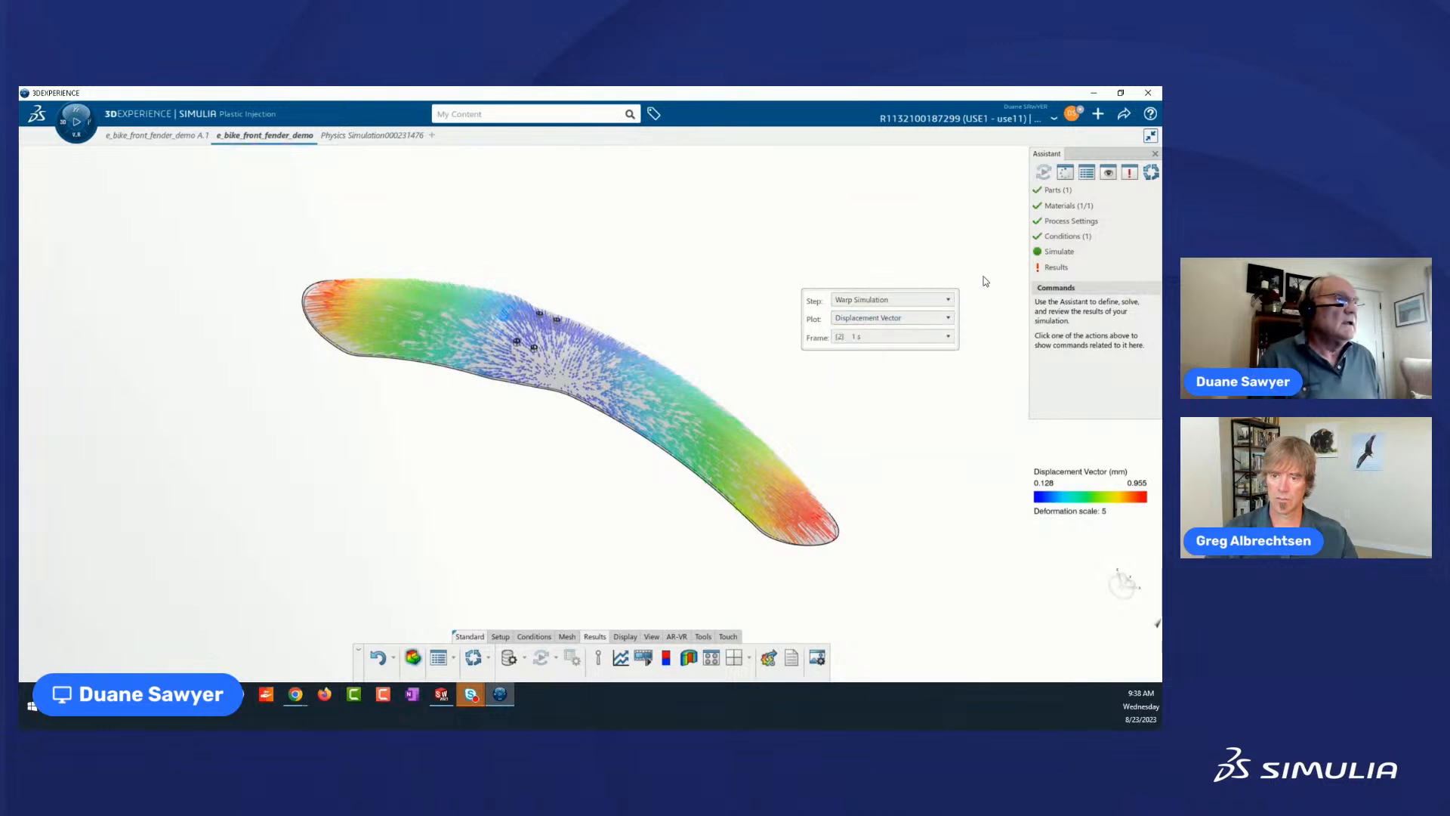
click(949, 316)
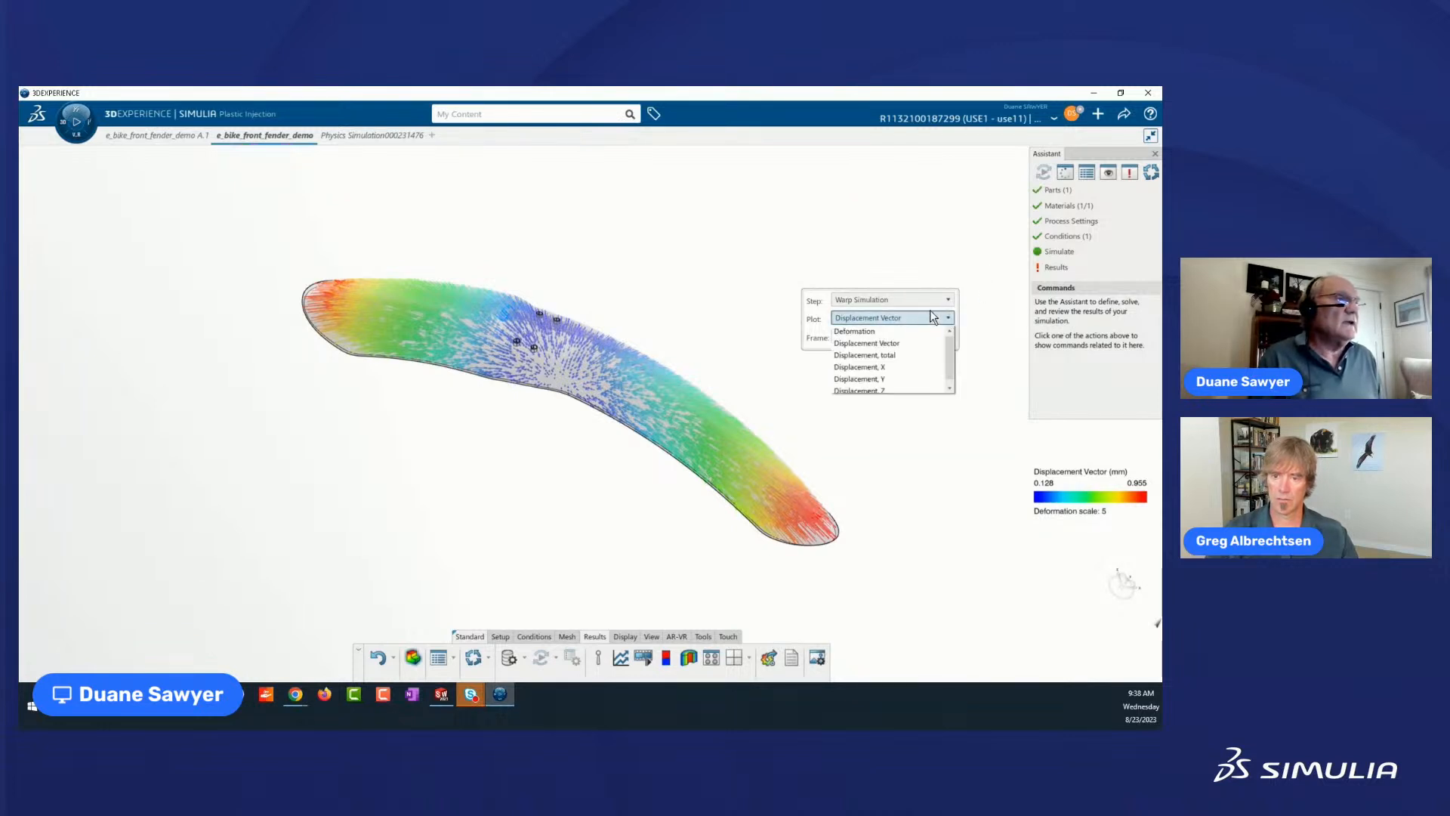
click(899, 353)
Set the deformation scale factor of the total displacement contour plot to 50 and examine the exaggerated warpage.
click(631, 357)
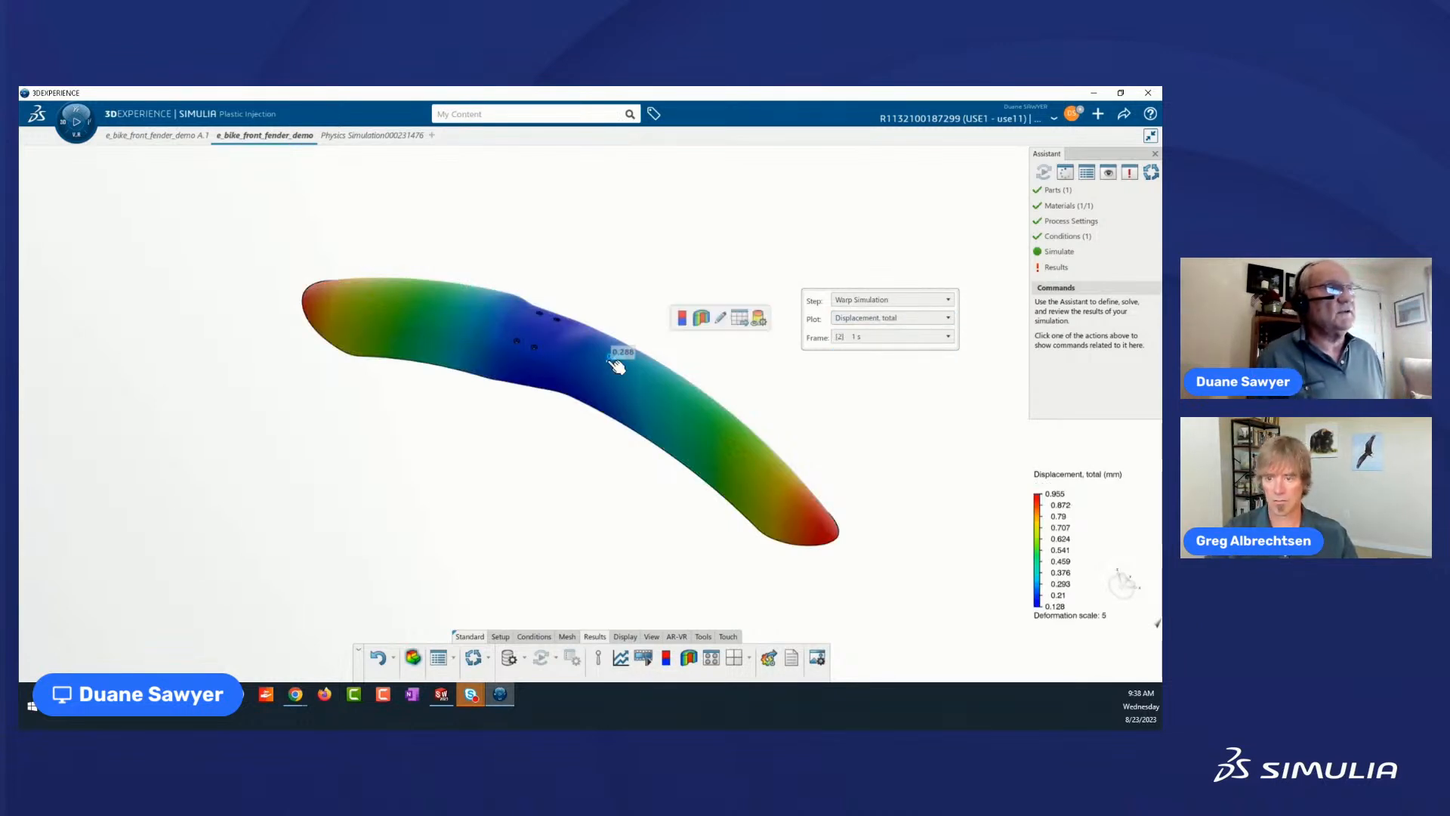
click(720, 318)
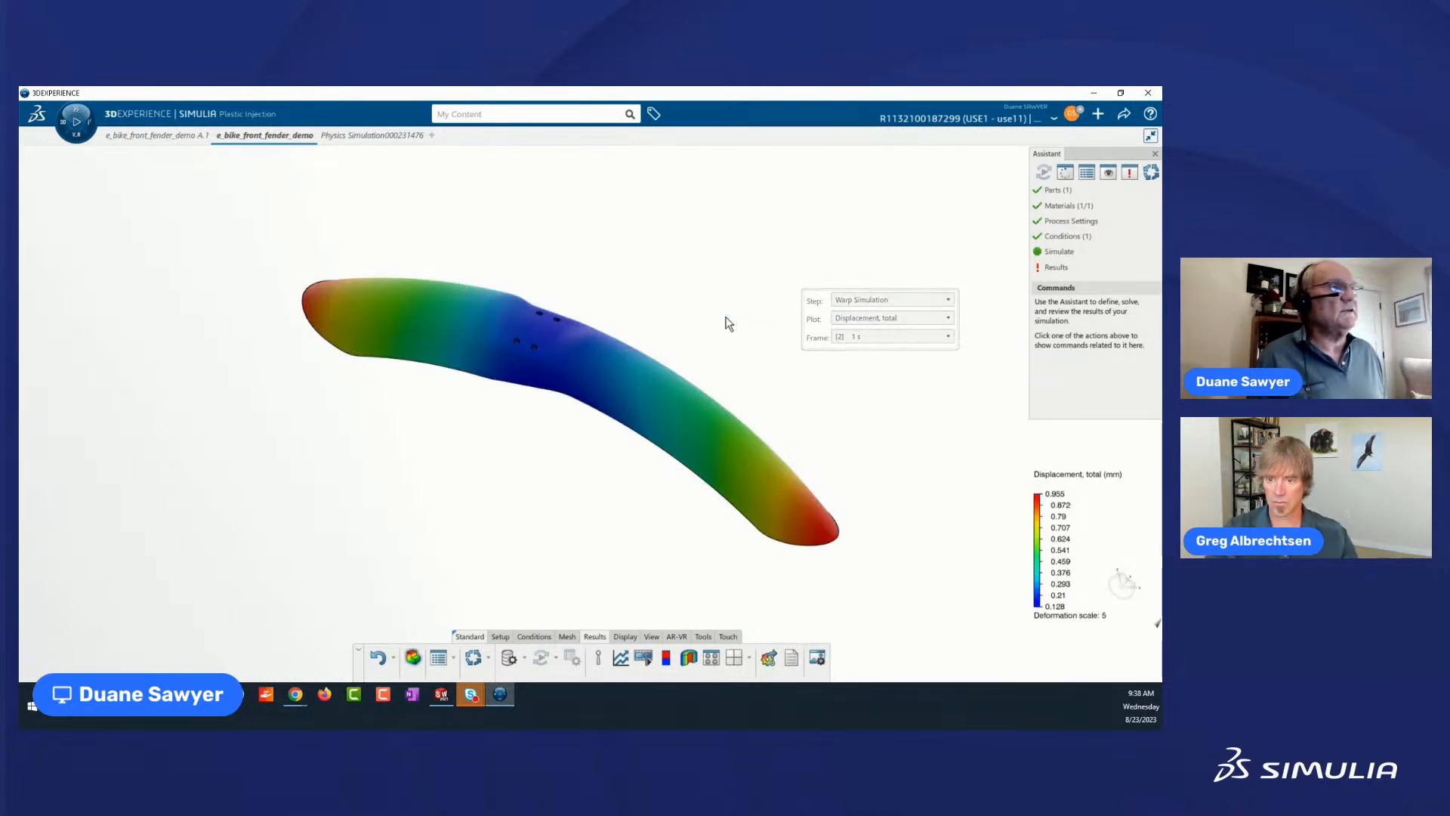
double_click(239, 220)
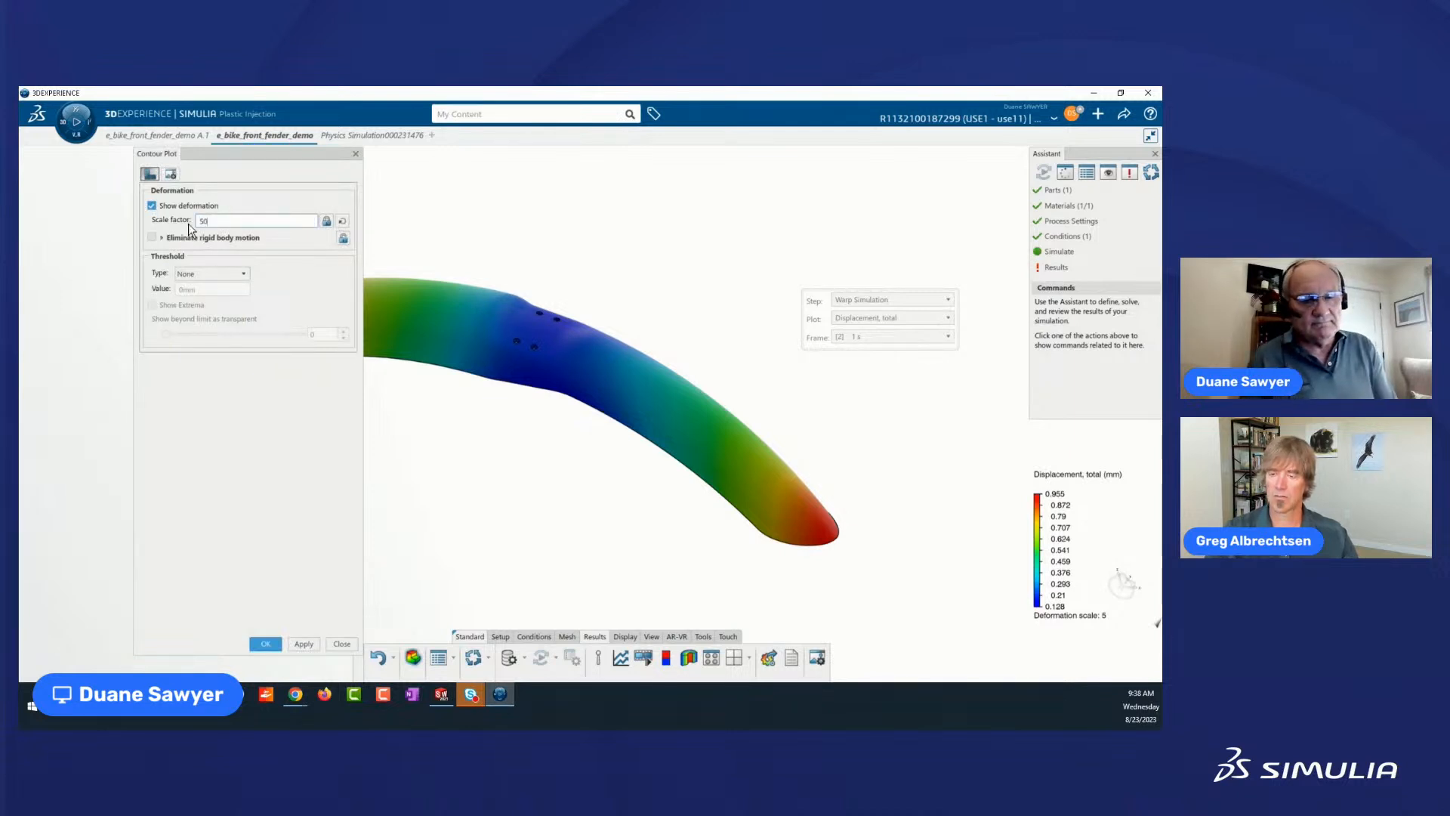
key(Return)
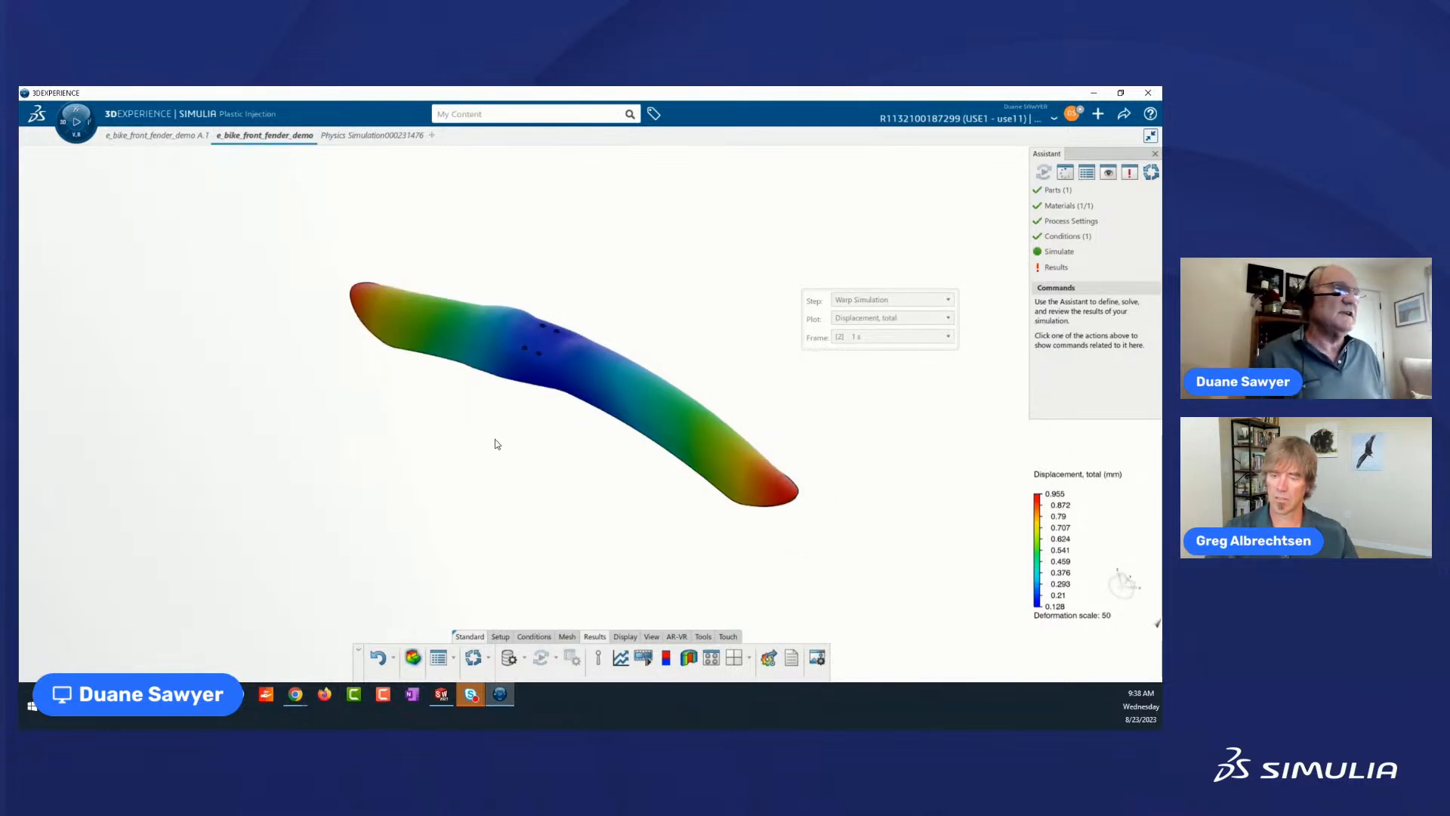
middle_drag(496, 439, 490, 430)
middle_drag(526, 301, 499, 392)
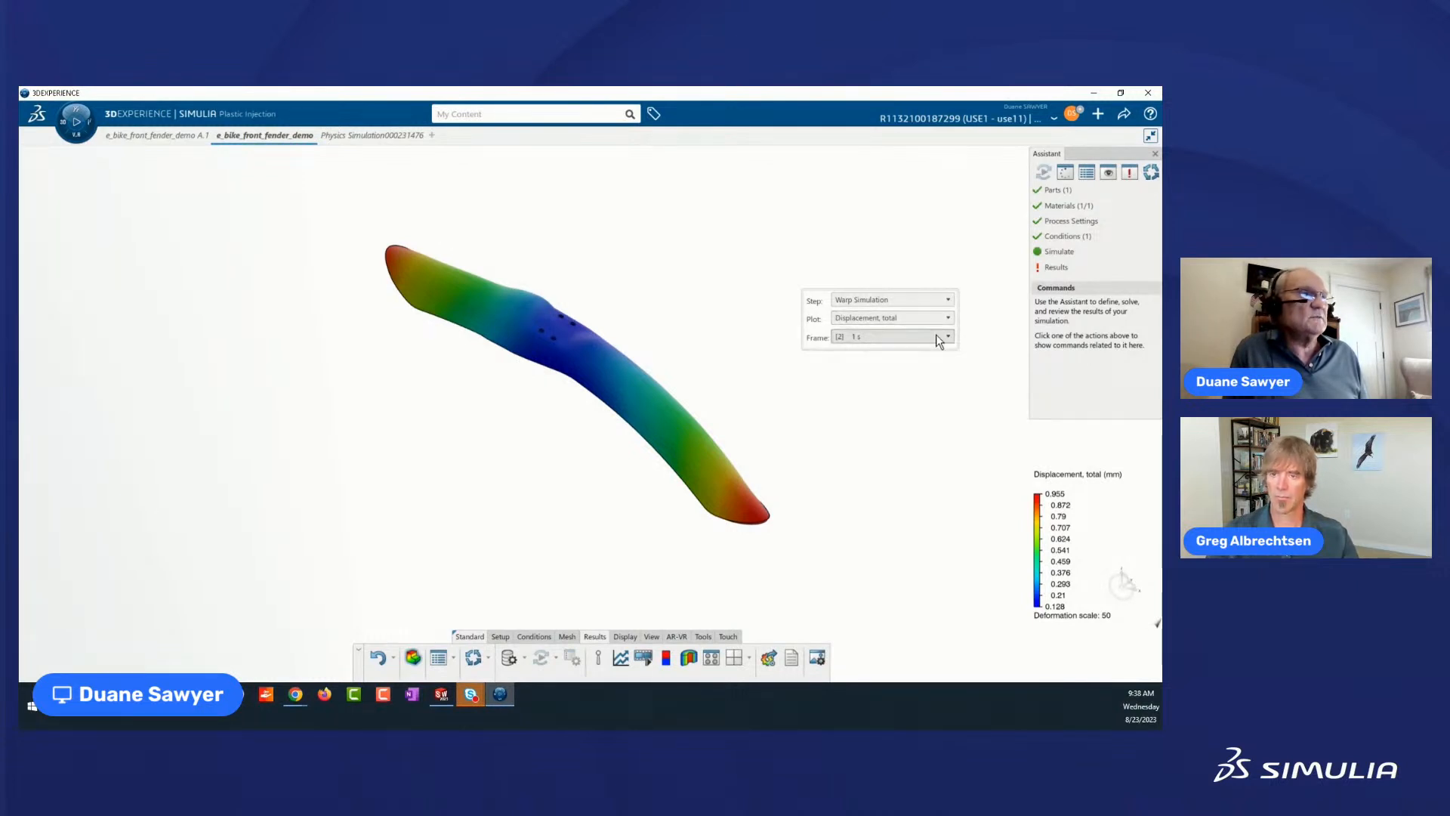
Switch the results to the Pack+Cool Simulation step and examine the Temperature at end of Pack plot around the mounting holes.
click(948, 300)
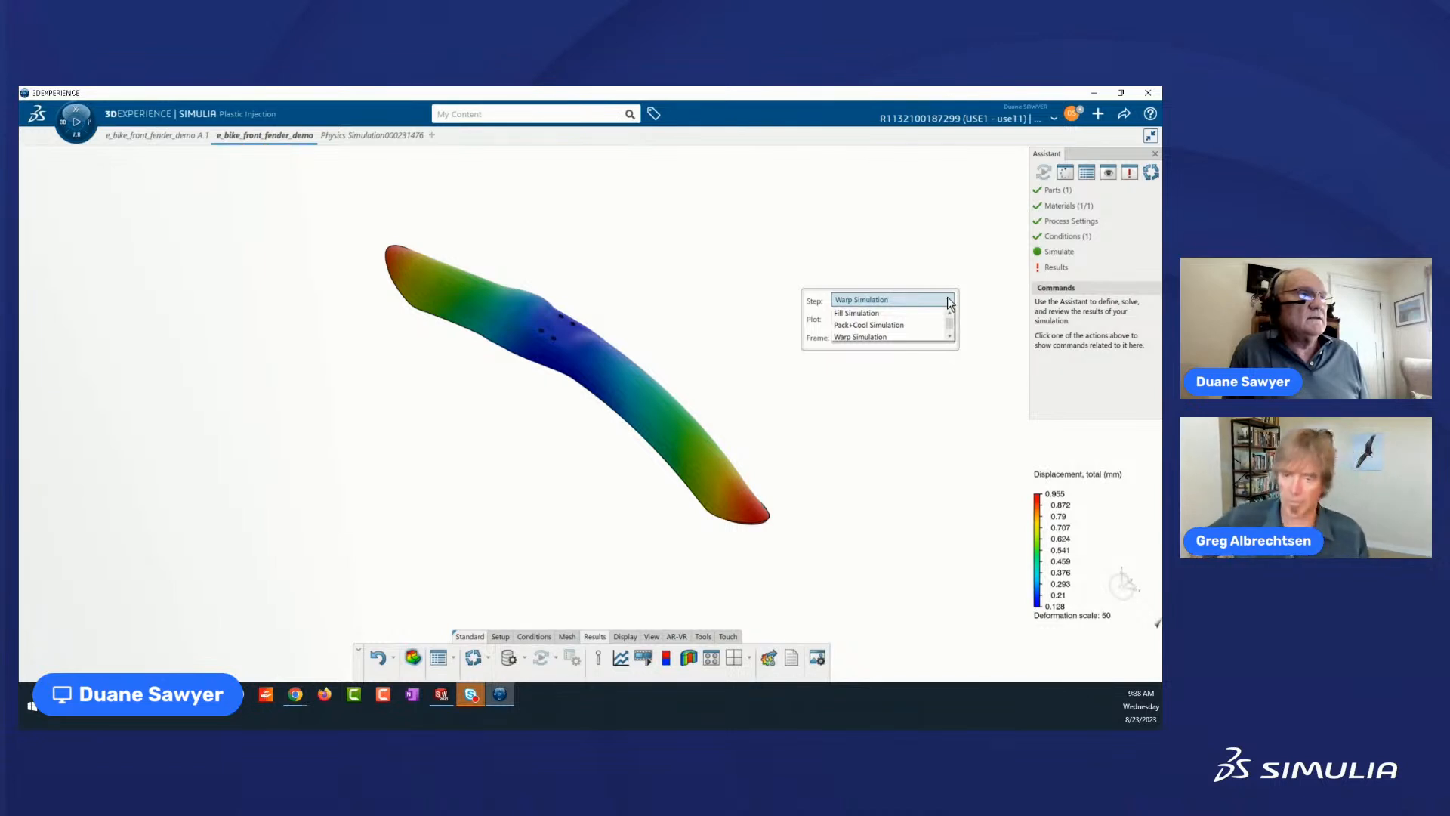
click(857, 325)
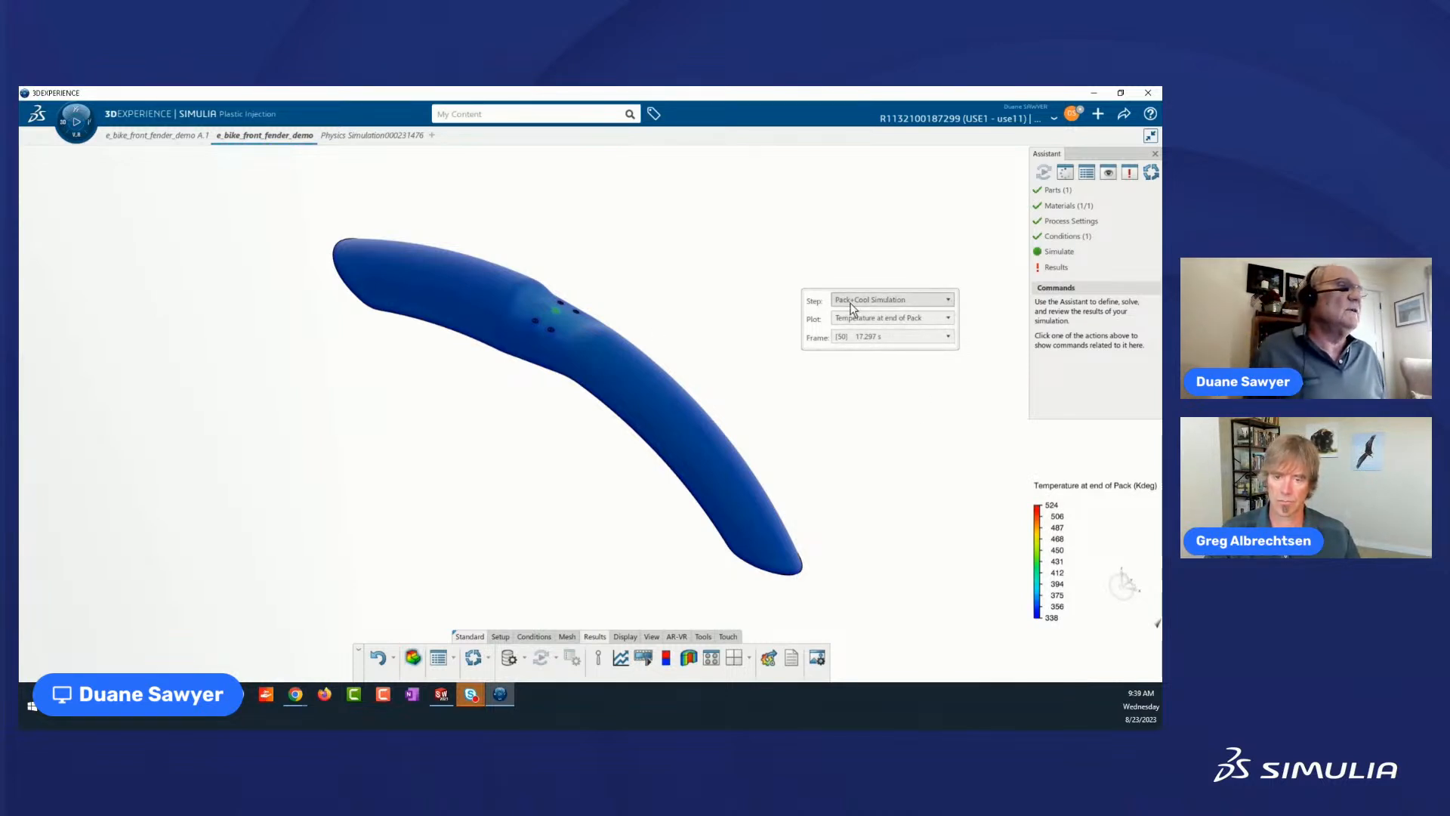
middle_drag(632, 264, 602, 350)
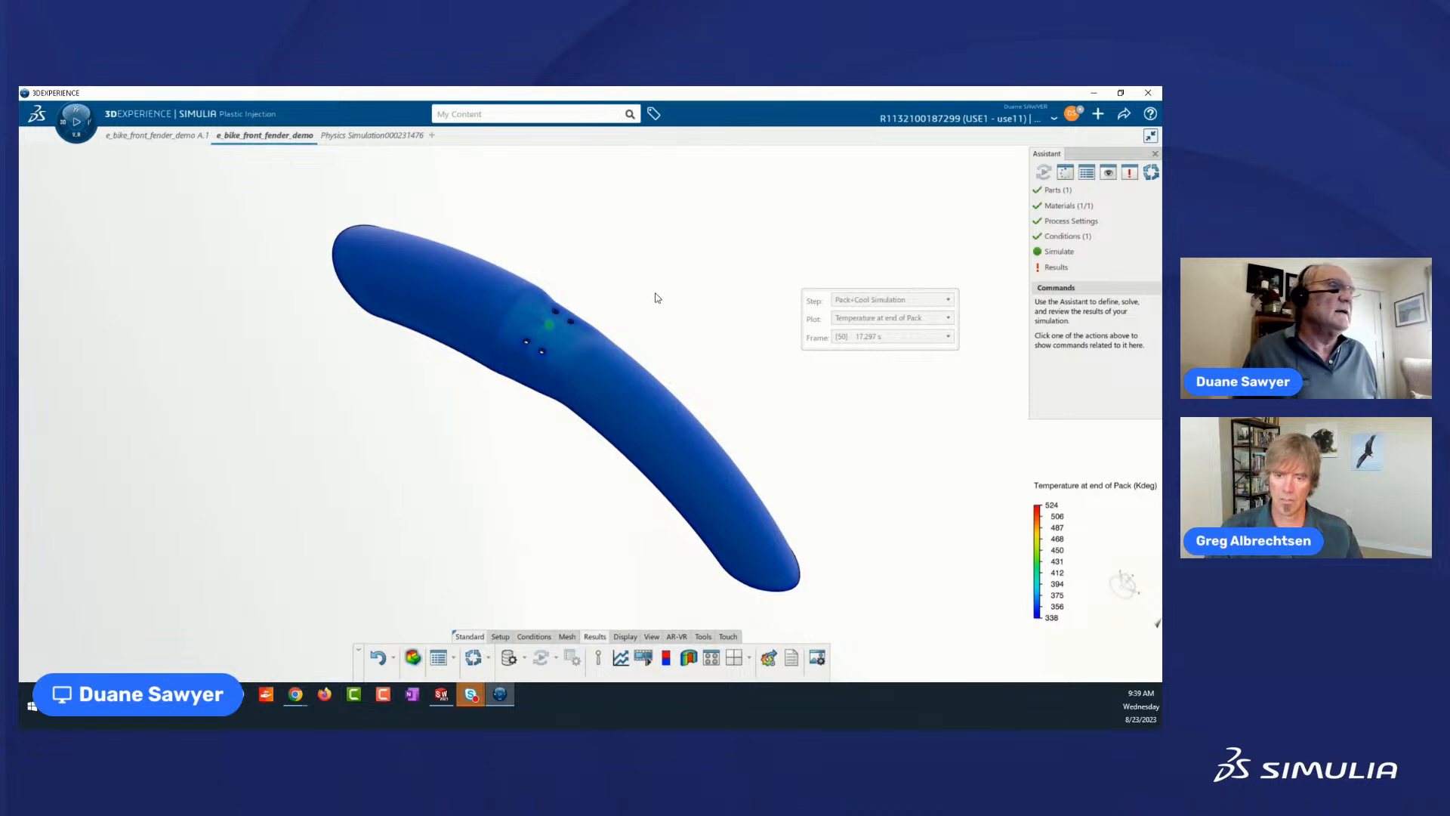
mouse_move(554, 318)
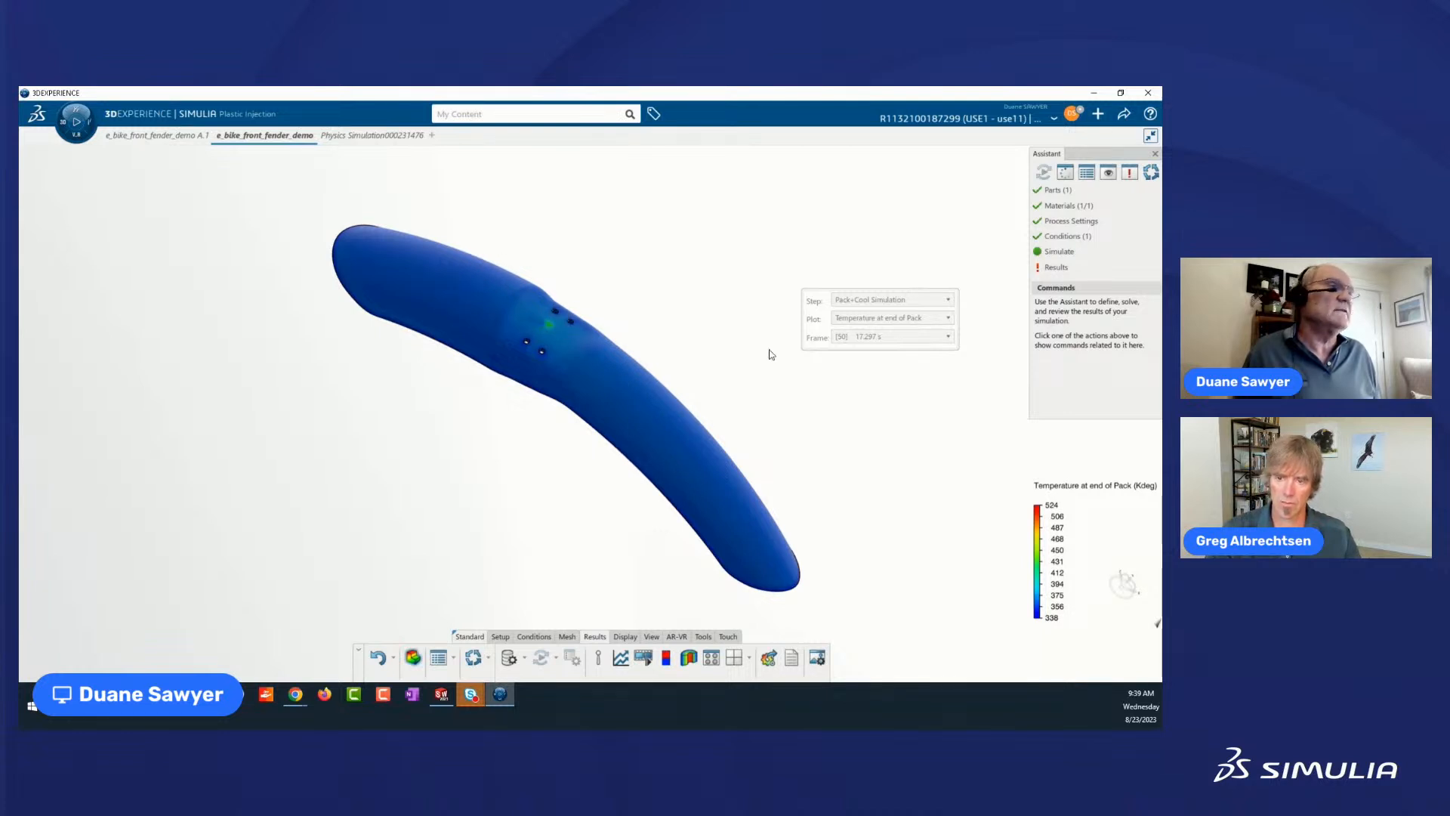
click(948, 319)
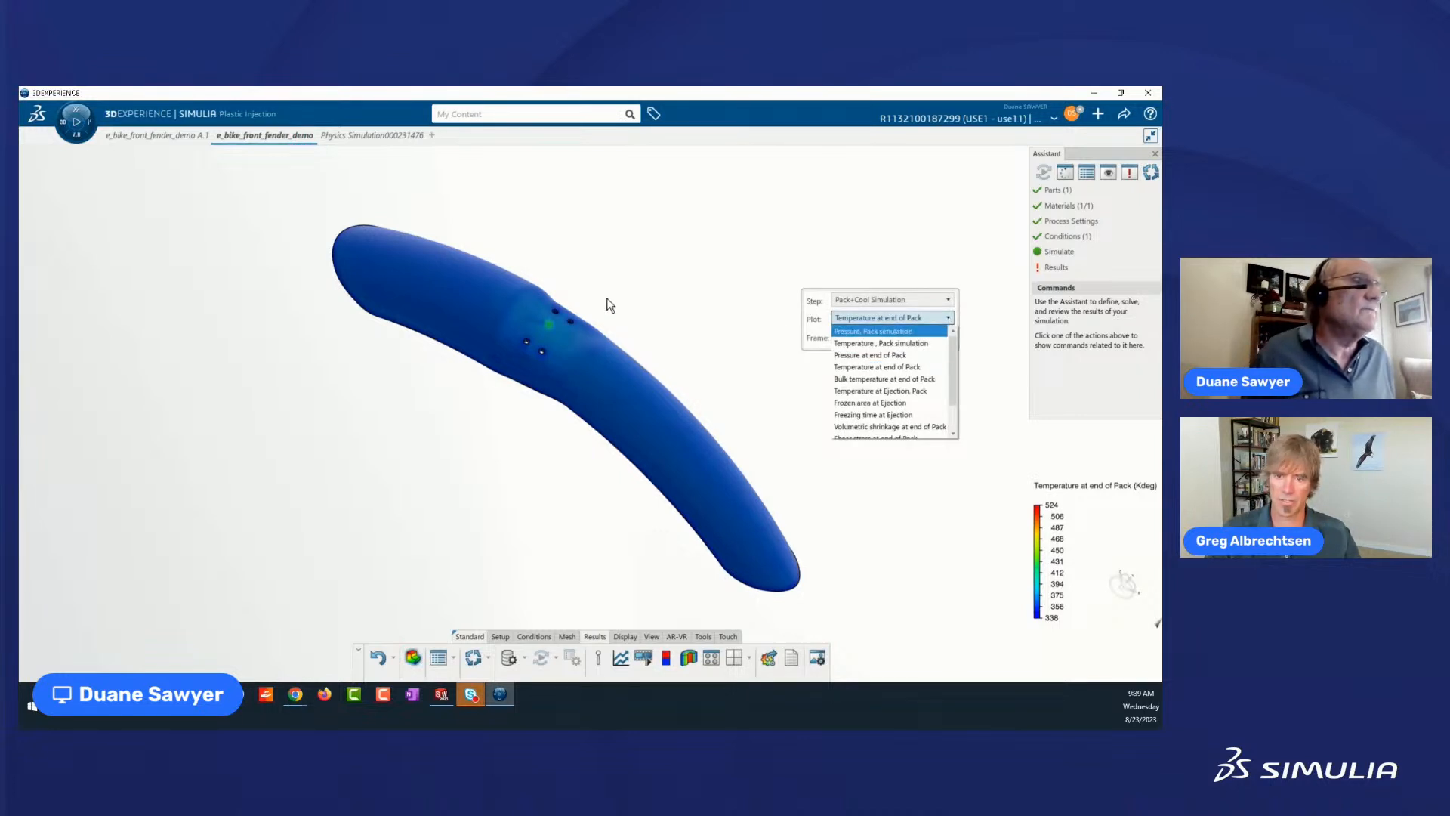
click(737, 314)
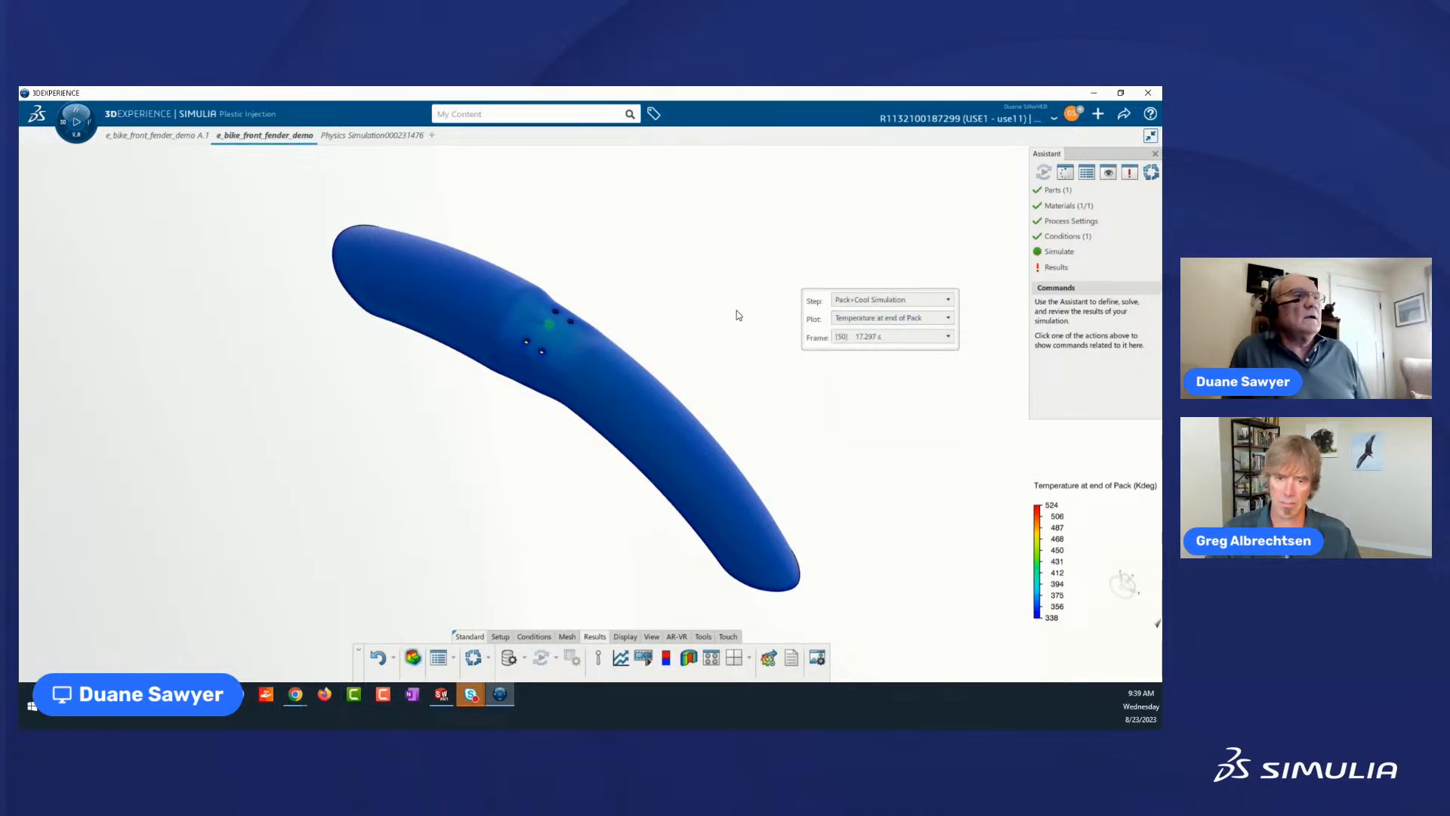